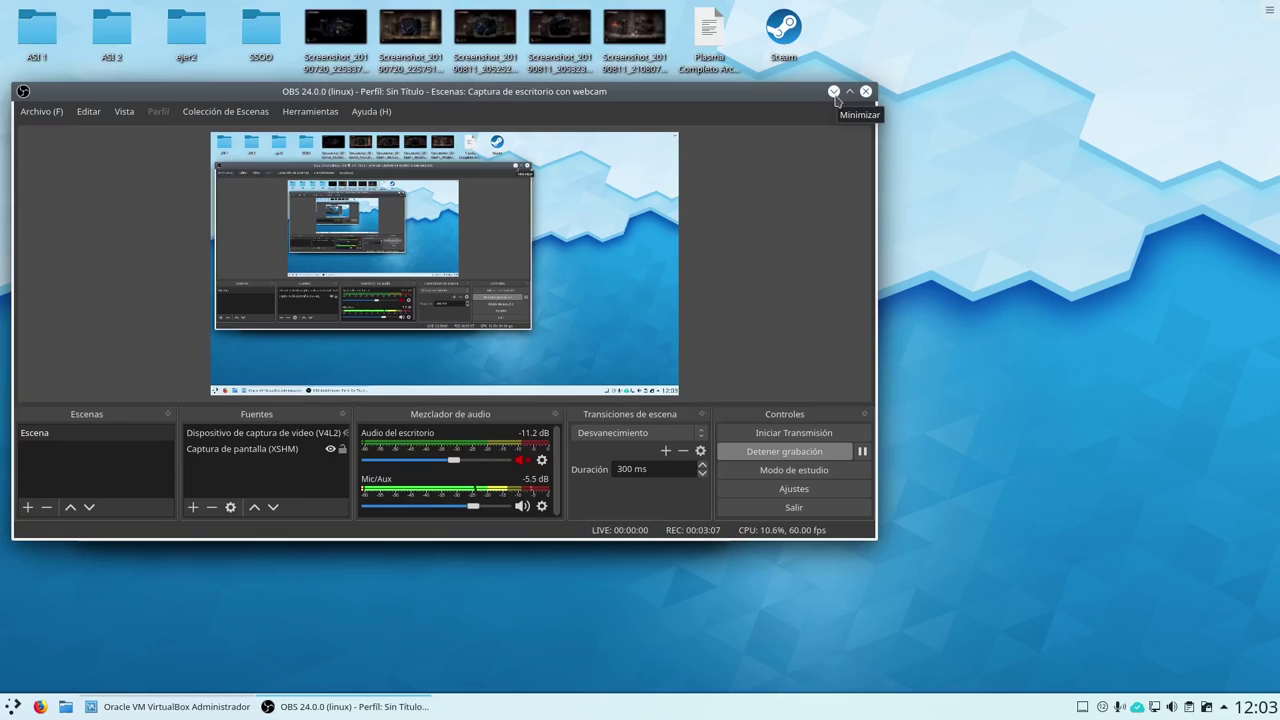
Minimise the OBS Studio window to reveal the VirtualBox Manager listing six VMs
{"action": "left_click", "coordinate": [834, 93]}
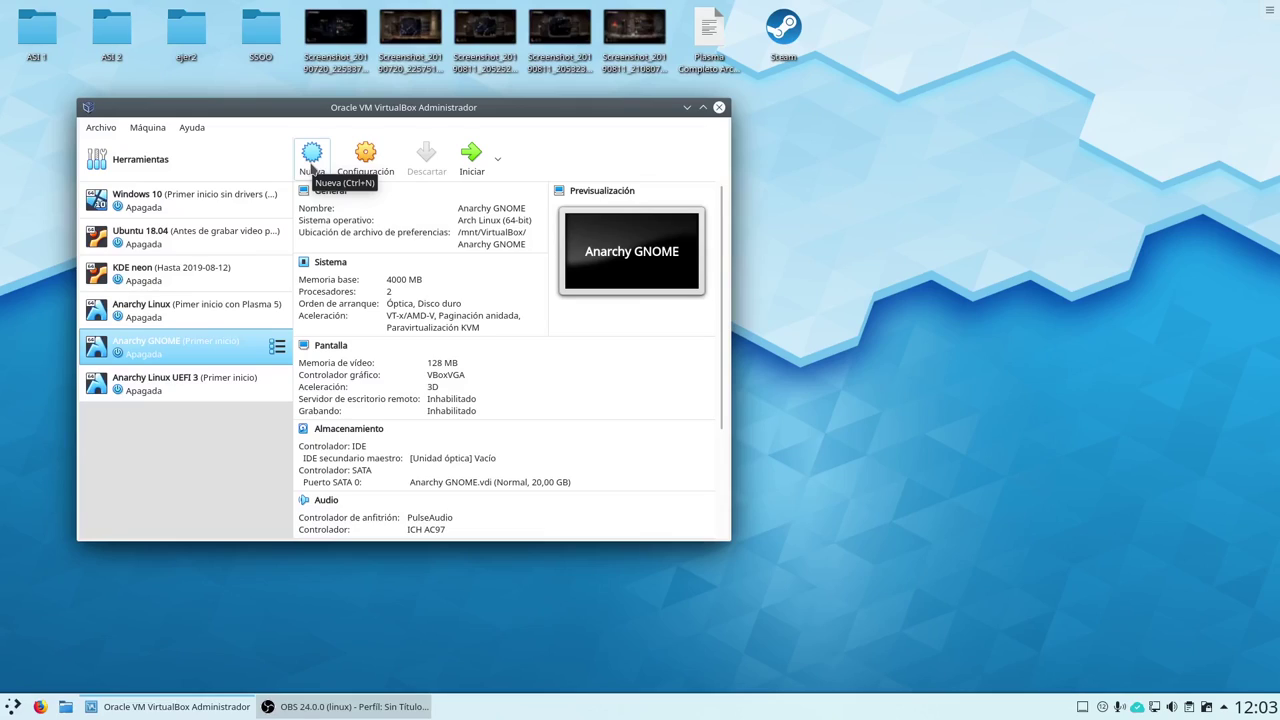
Start a new virtual machine named 'Anarchy Linux GTK UEFI'
{"action": "left_click", "coordinate": [311, 170]}
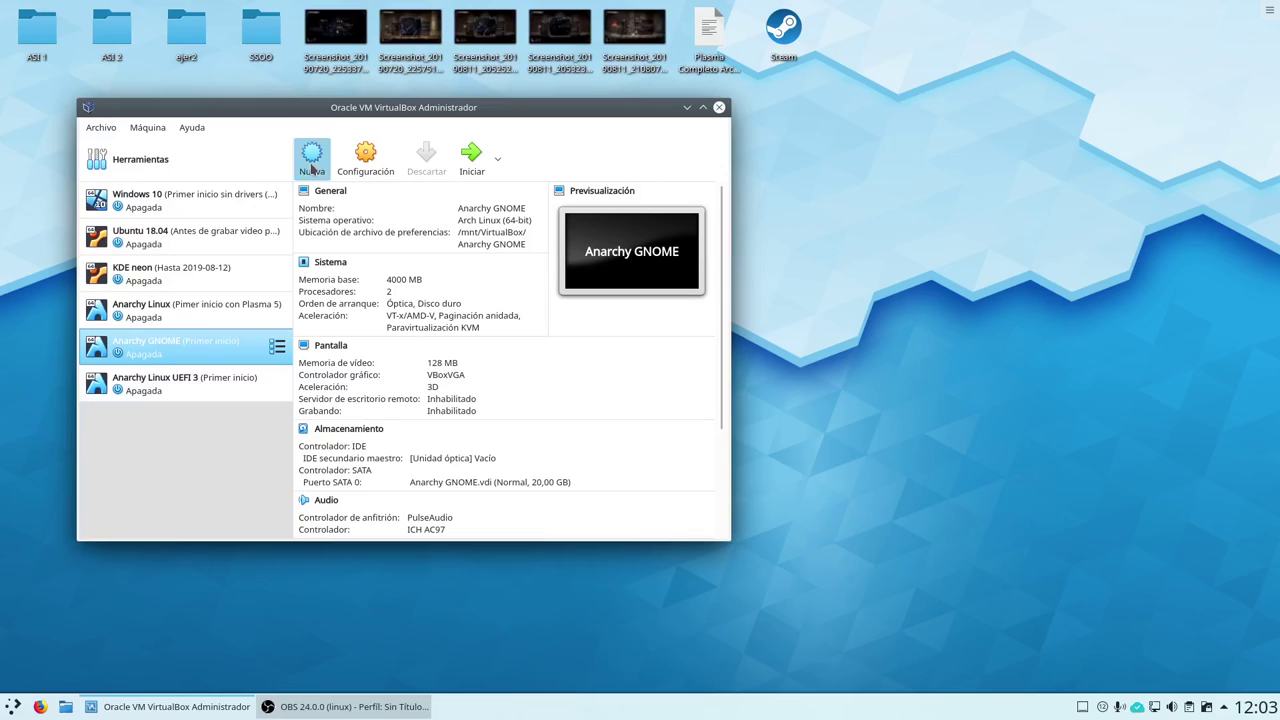
{"action": "left_click", "coordinate": [311, 165]}
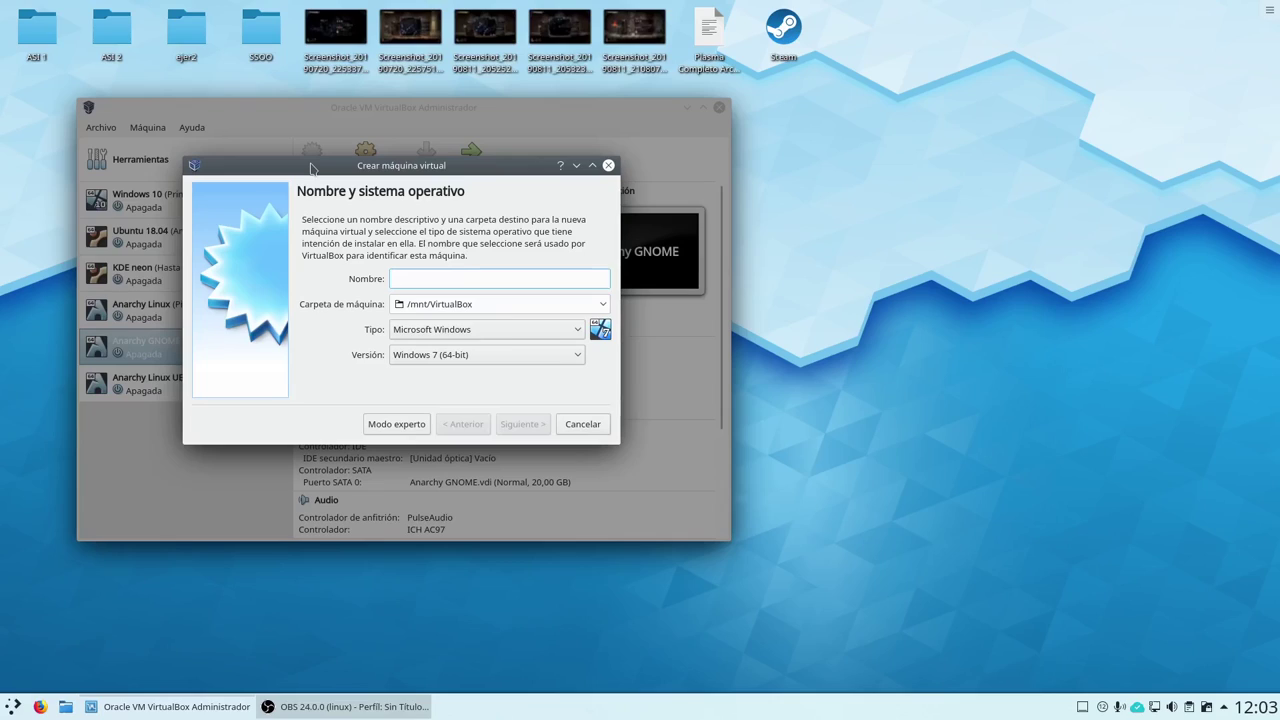
{"action": "type", "text": "Anarchy Linux GTK "}
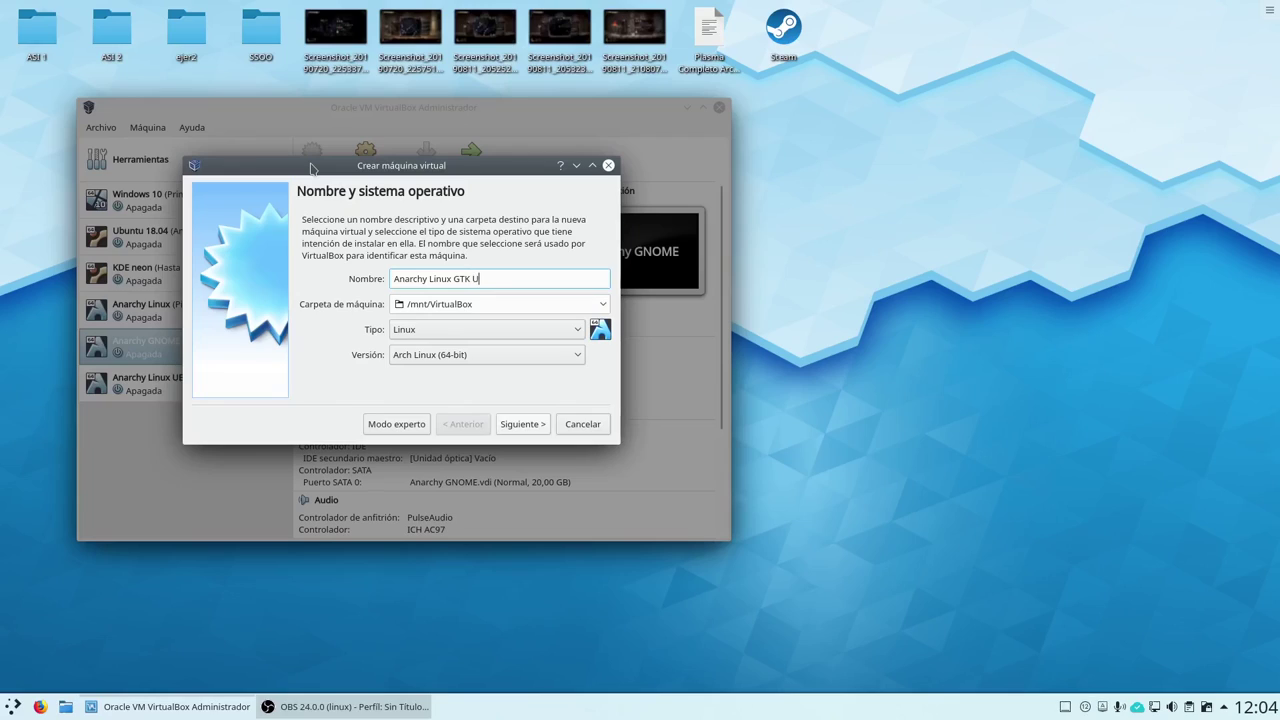
{"action": "type", "text": "UEFI"}
Give the VM 4000 MB of memory and choose to create a new virtual hard disk
{"action": "left_click", "coordinate": [527, 431]}
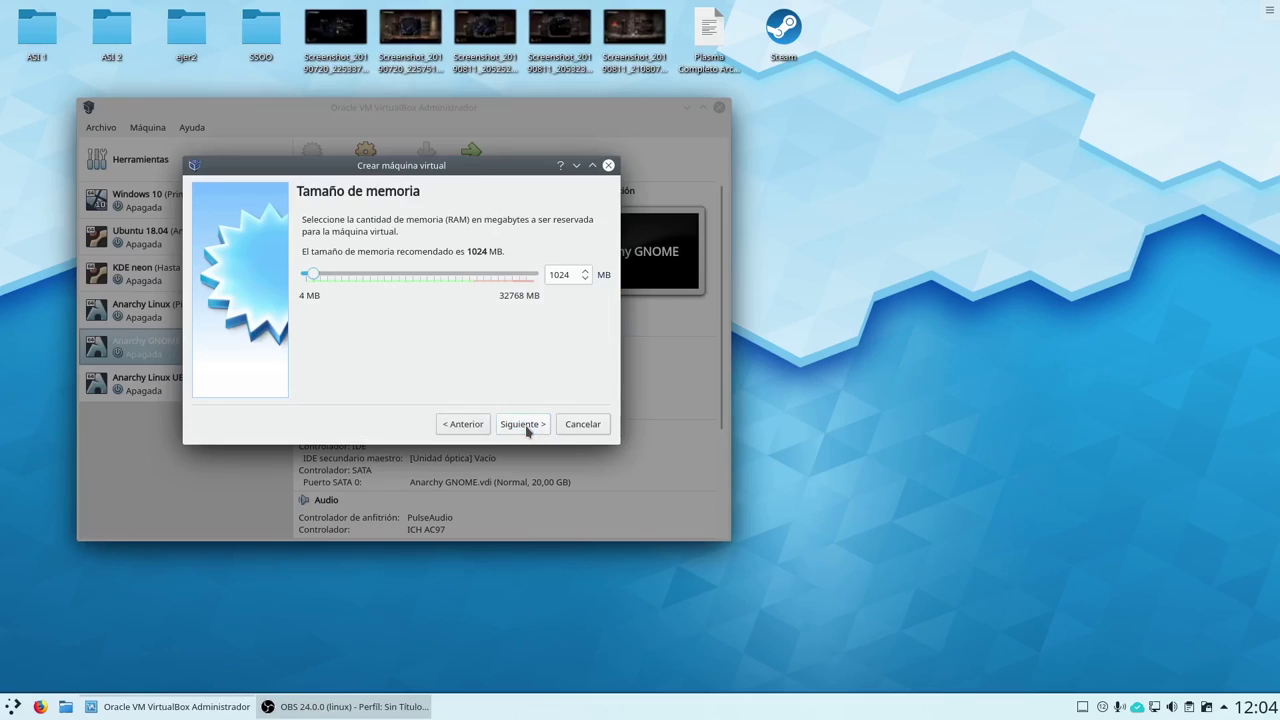
{"action": "left_click", "coordinate": [462, 424]}
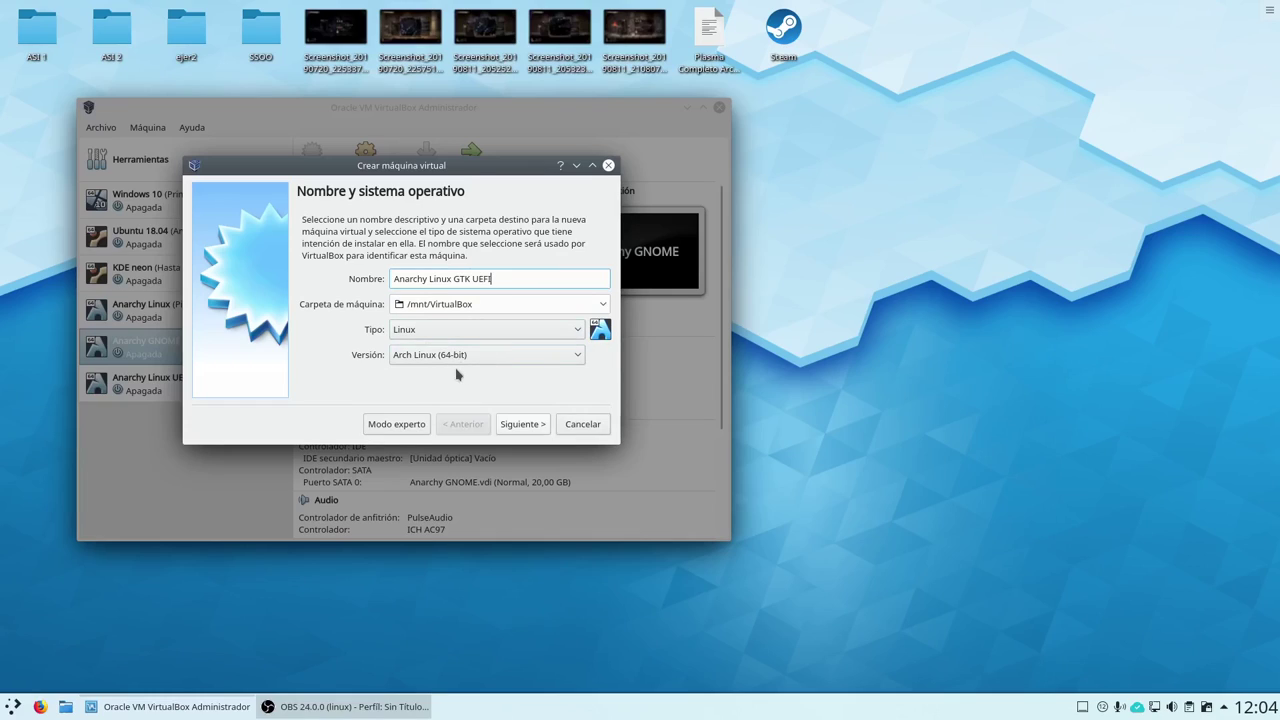
{"action": "left_click", "coordinate": [522, 425]}
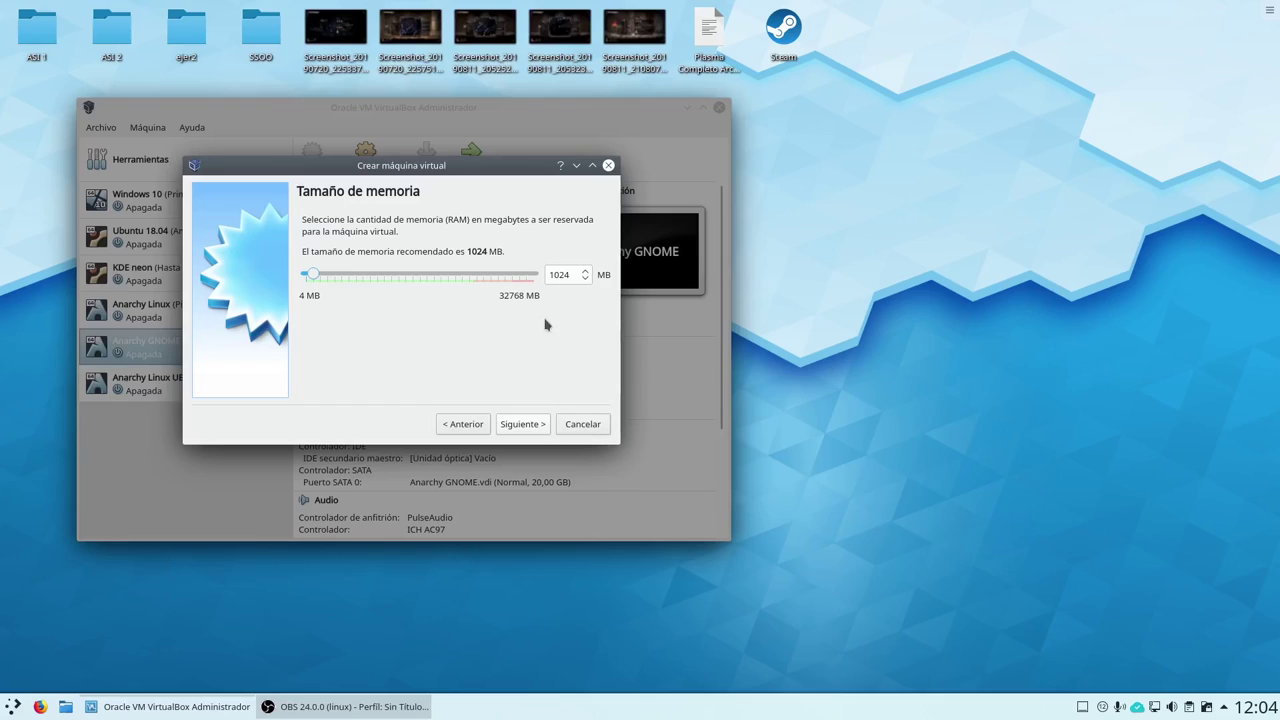
{"action": "double_click", "coordinate": [566, 274]}
{"action": "type", "text": "4000"}
{"action": "left_click", "coordinate": [518, 424]}
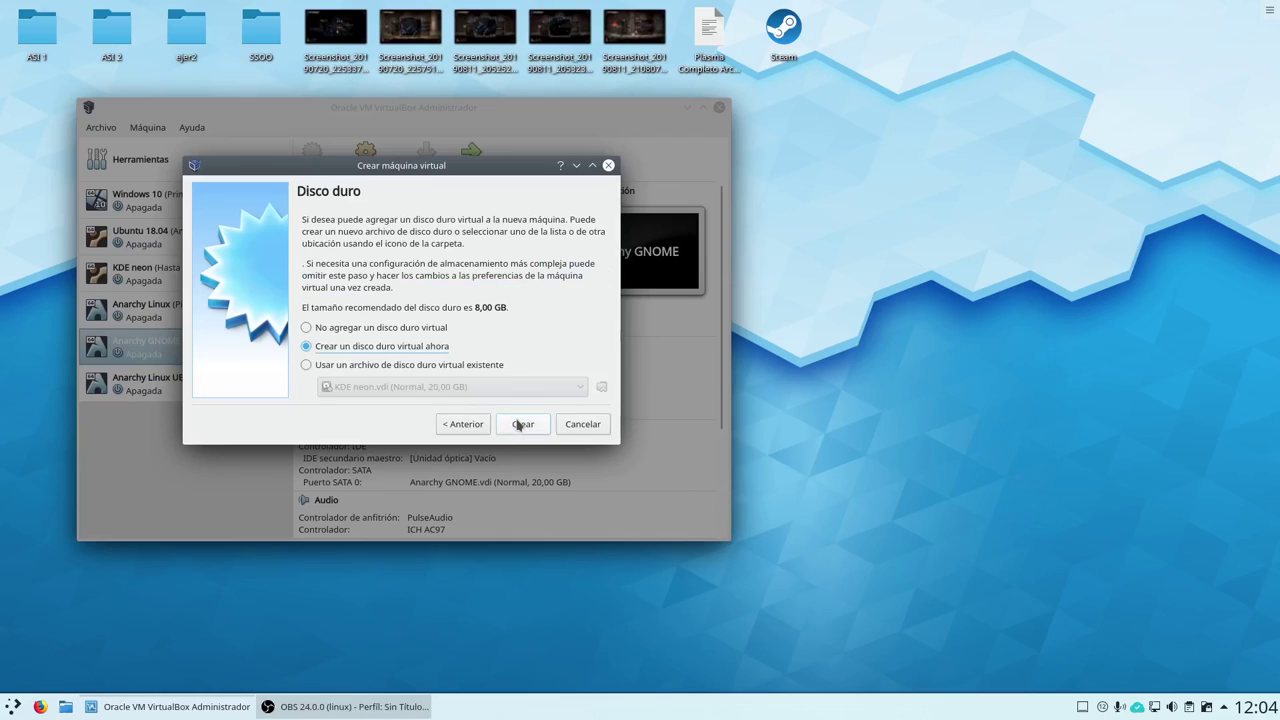
{"action": "left_click", "coordinate": [518, 424]}
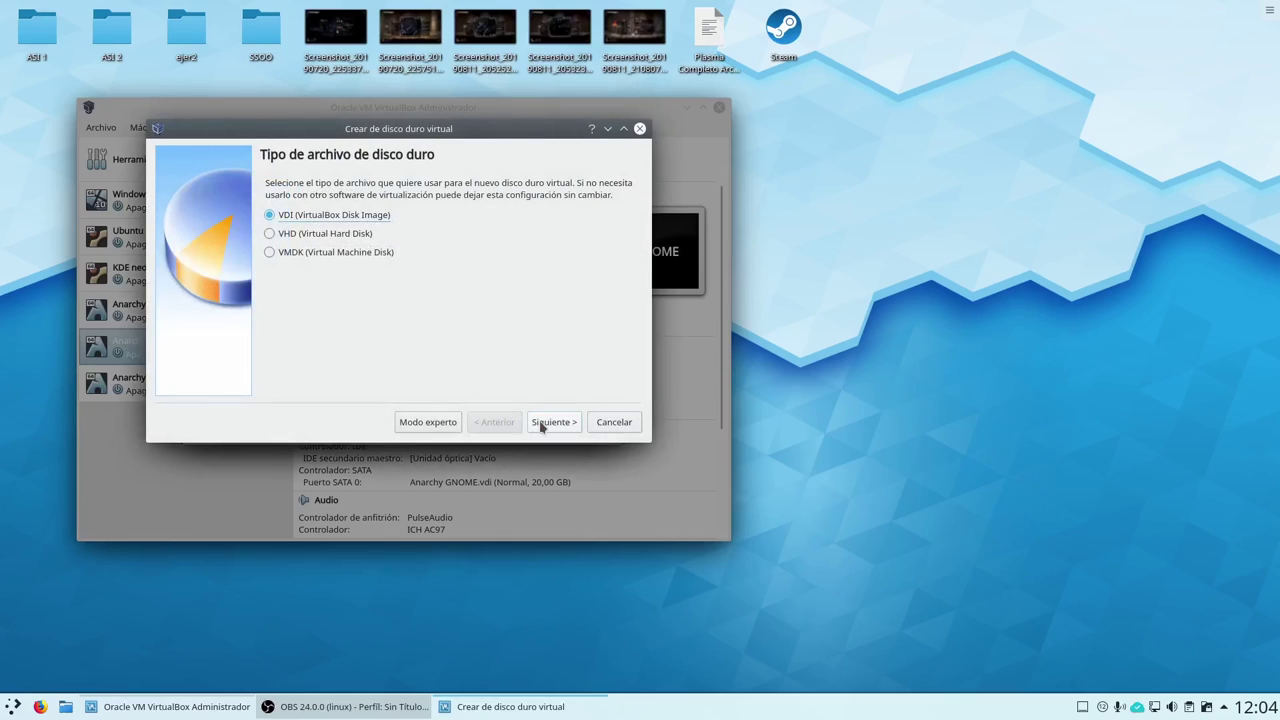
Keep VDI format and dynamic allocation, set the size to 20 GB, and create the disk
{"action": "left_click", "coordinate": [541, 424]}
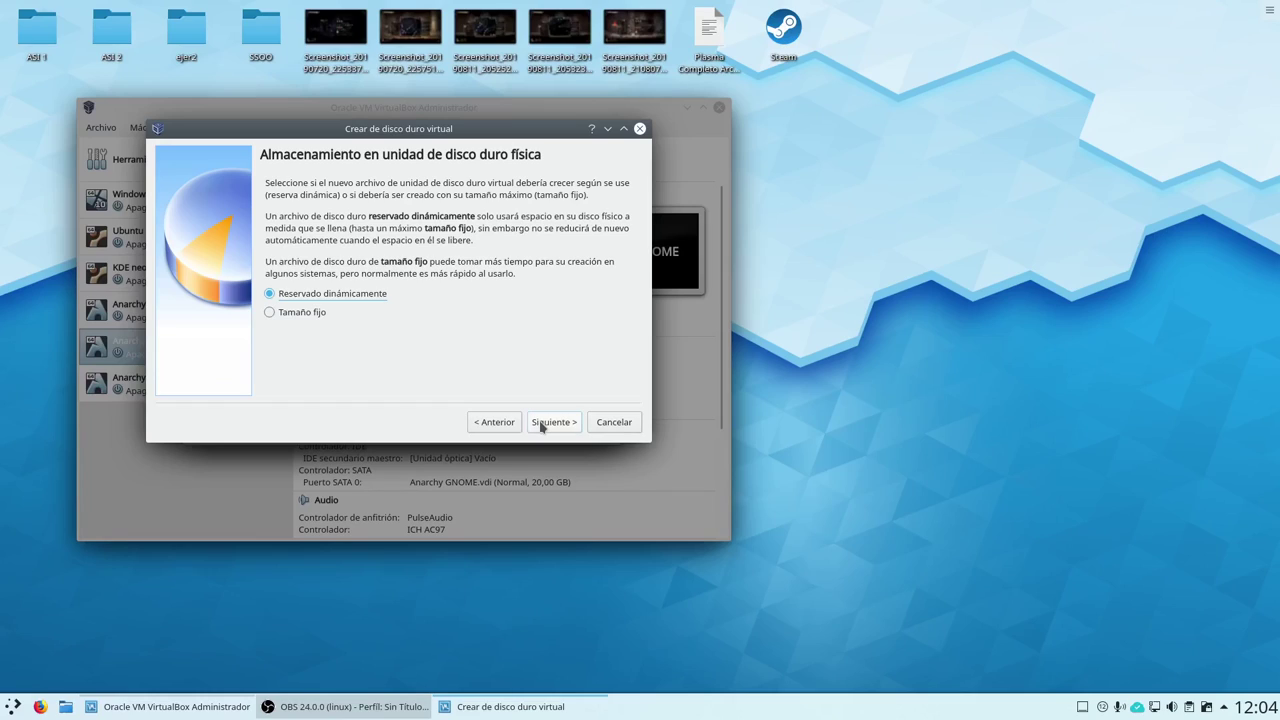
{"action": "left_click", "coordinate": [541, 424]}
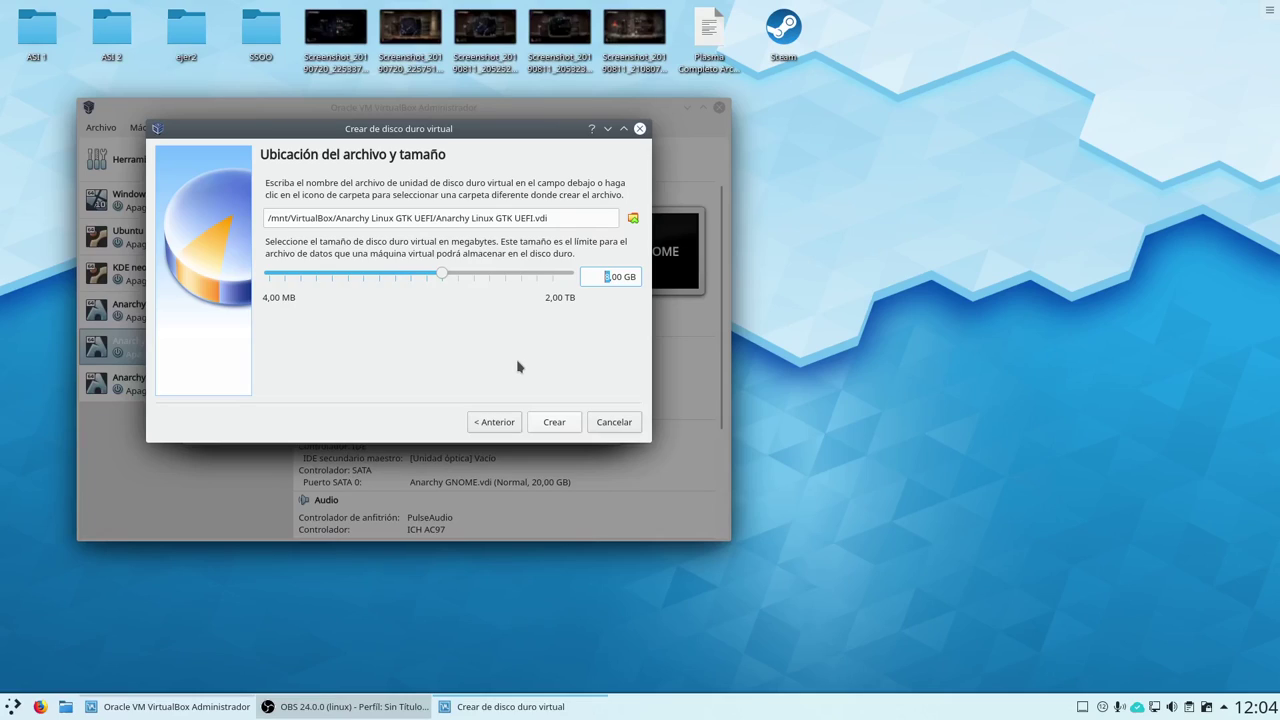
{"action": "type", "text": "20"}
{"action": "left_click", "coordinate": [548, 422]}
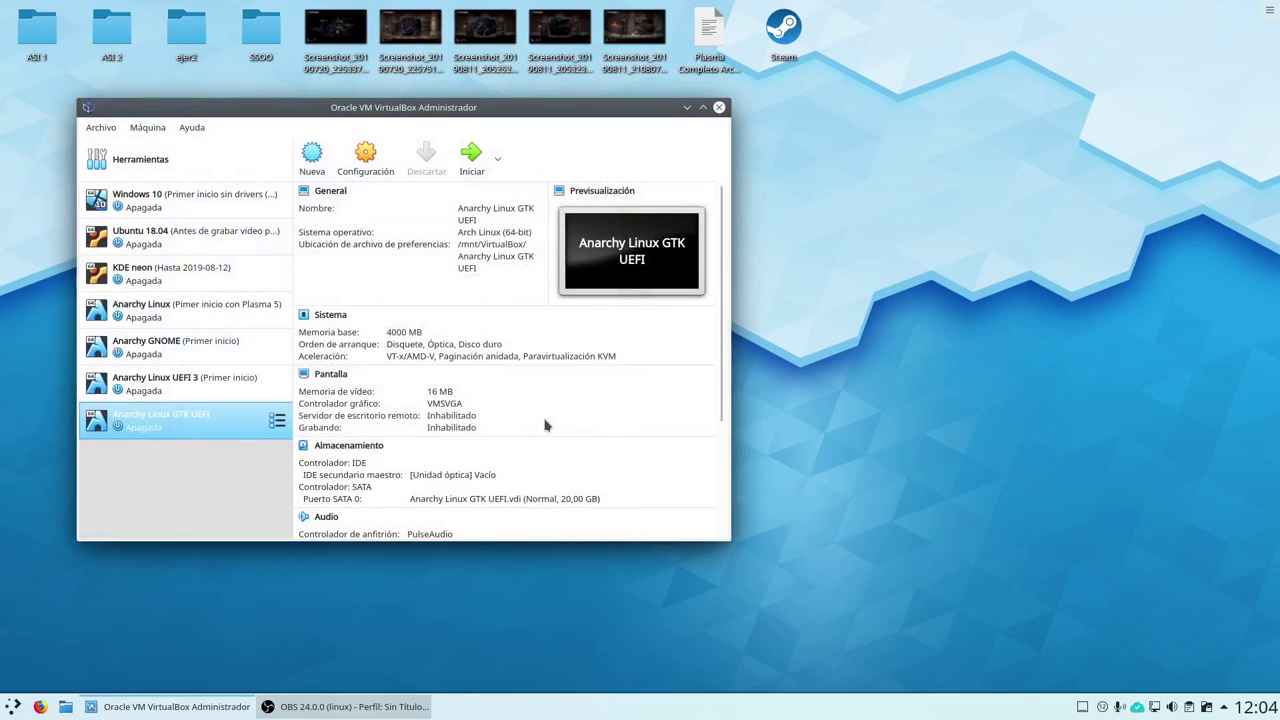
Uncheck Floppy, move it to the end of the boot order, and enable EFI
{"action": "left_click", "coordinate": [336, 318]}
{"action": "left_click", "coordinate": [366, 232]}
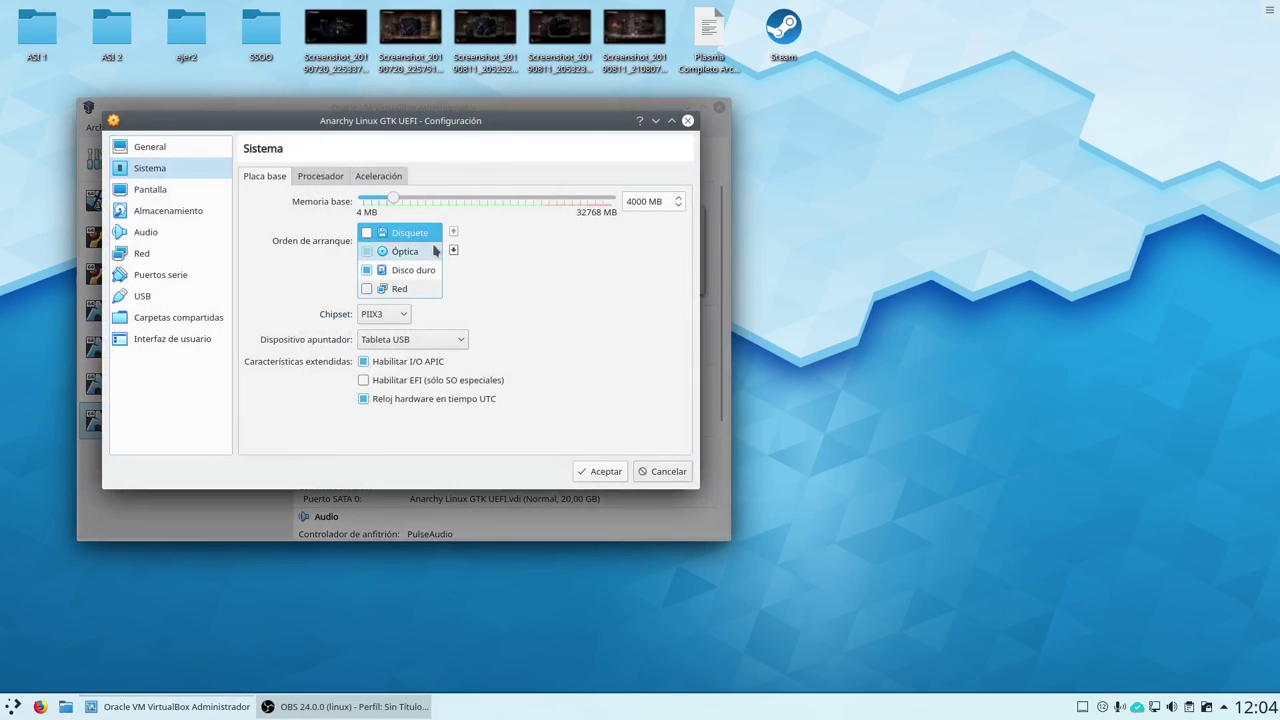
{"action": "left_click", "coordinate": [453, 251]}
{"action": "left_click", "coordinate": [453, 251]}
{"action": "left_click", "coordinate": [453, 251]}
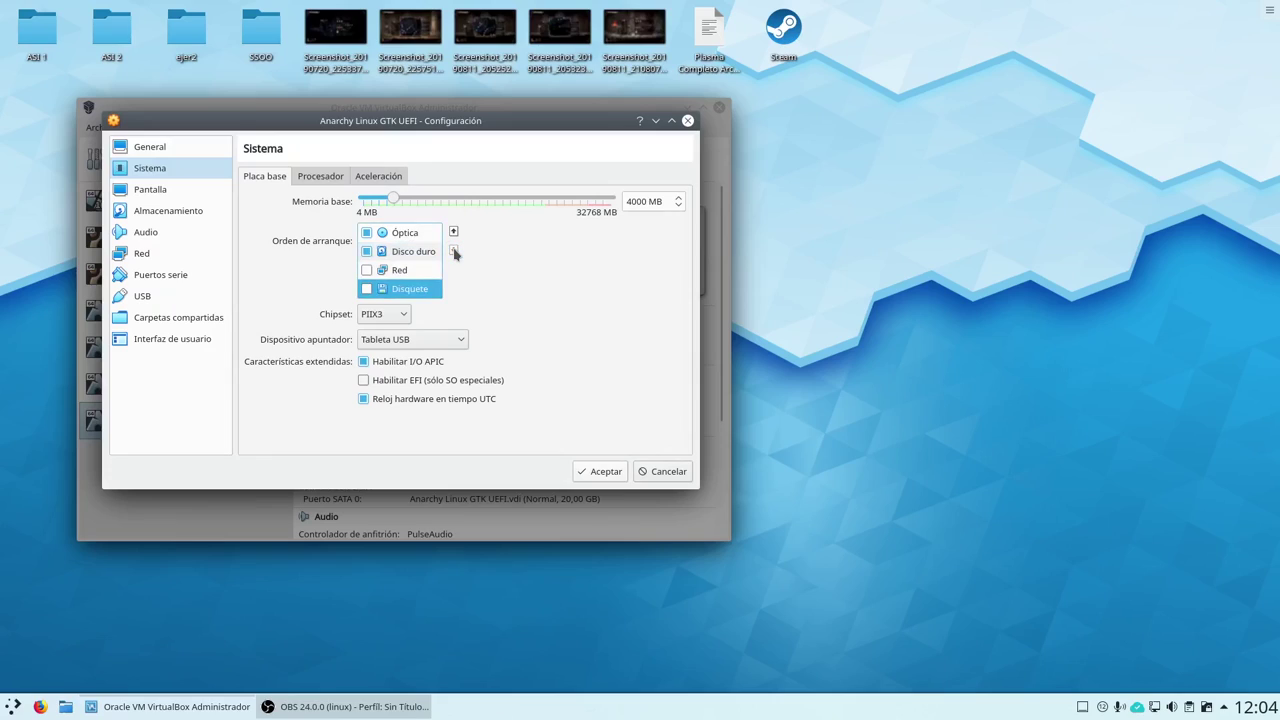
{"action": "left_click", "coordinate": [366, 383]}
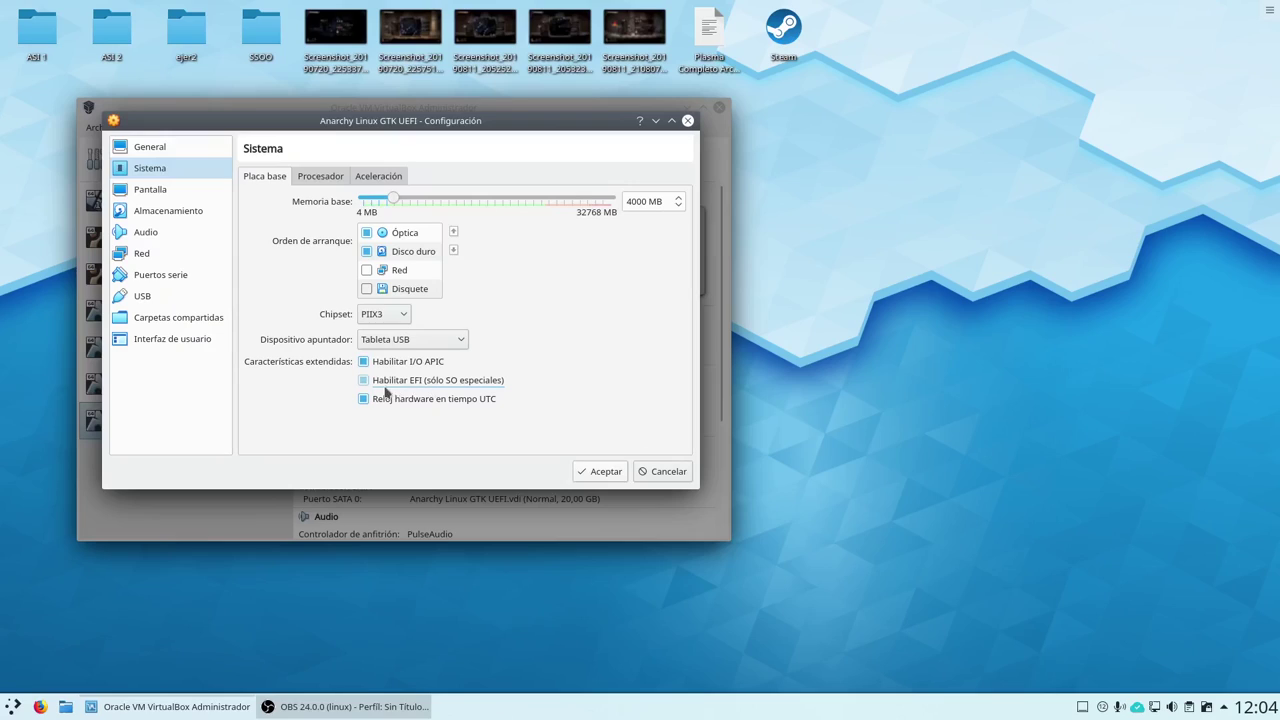
{"action": "left_click", "coordinate": [321, 177]}
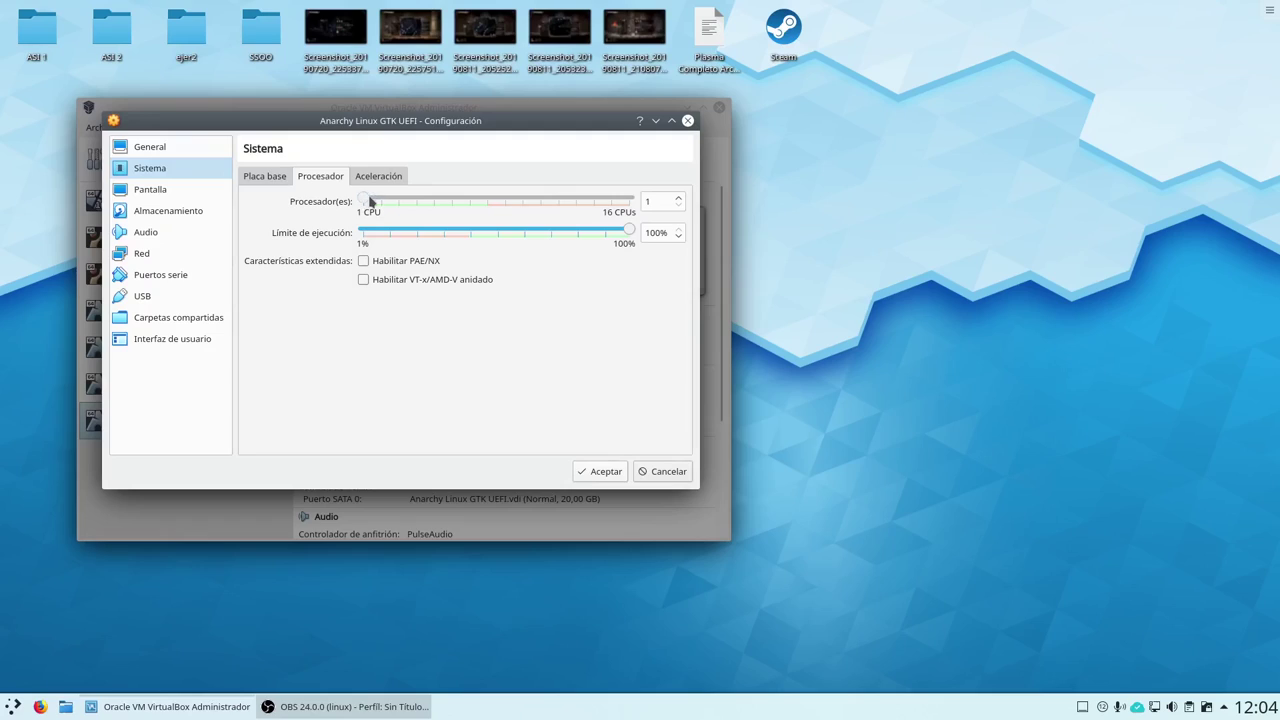
{"action": "left_click", "coordinate": [273, 178]}
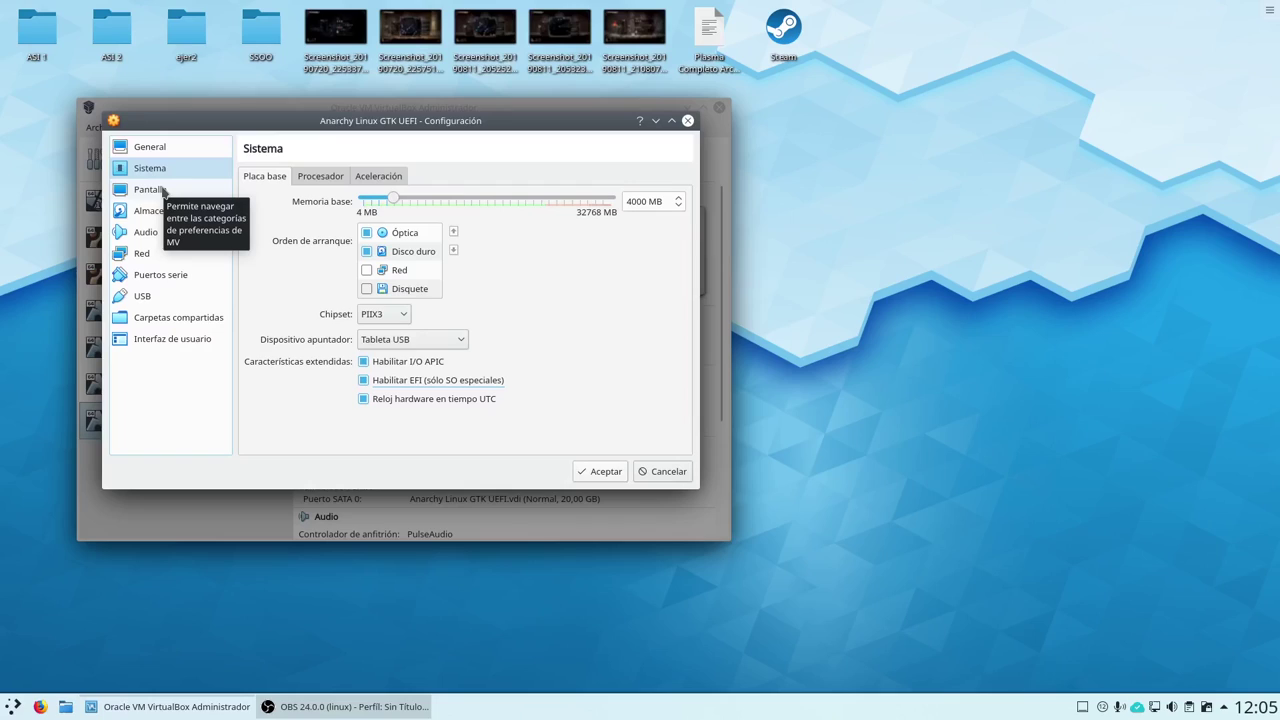
Set video memory to 128 MB and the graphics controller to VBoxVGA, toggling 3D acceleration
{"action": "left_click", "coordinate": [160, 189]}
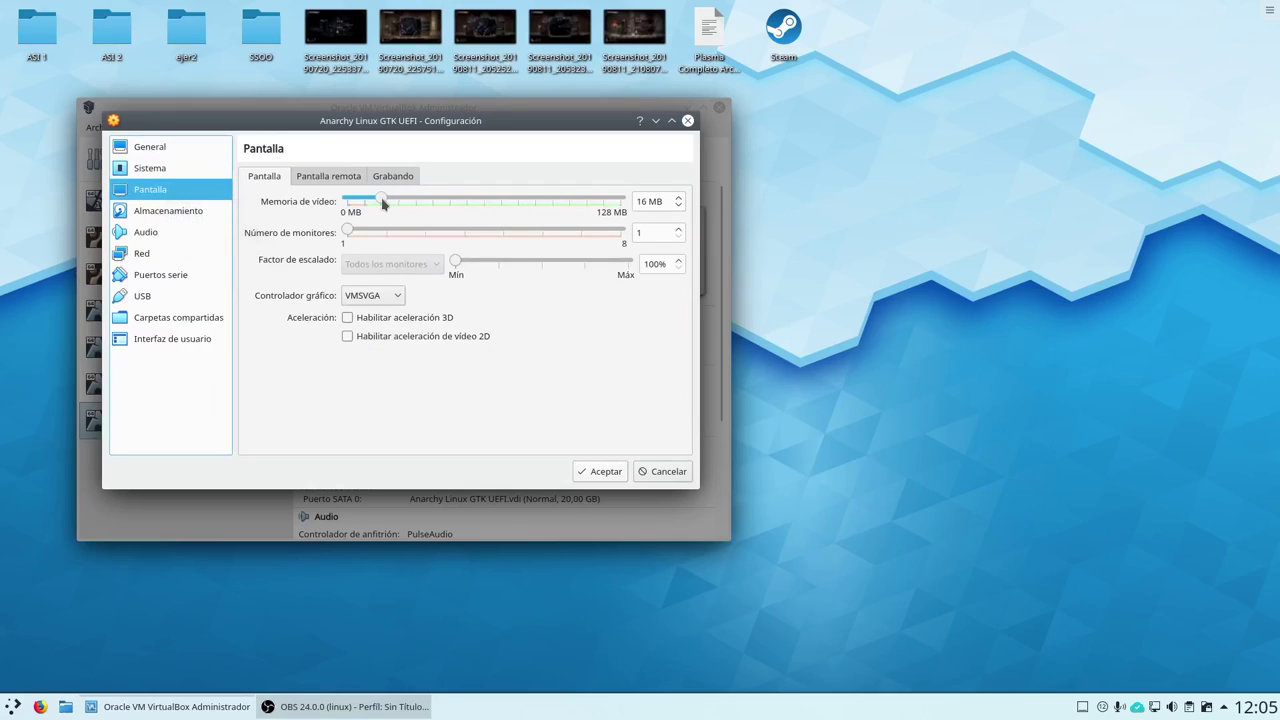
{"action": "left_click_drag", "start_coordinate": [381, 203], "coordinate": [654, 200]}
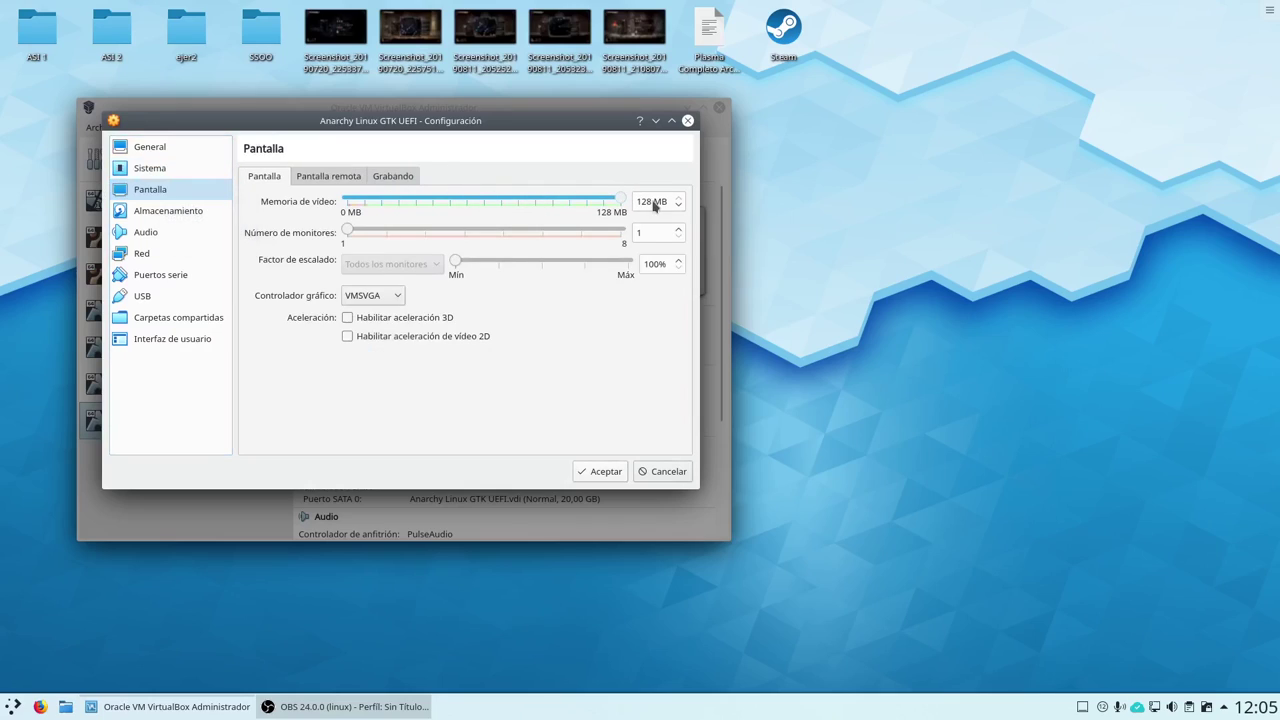
{"action": "left_click", "coordinate": [380, 295]}
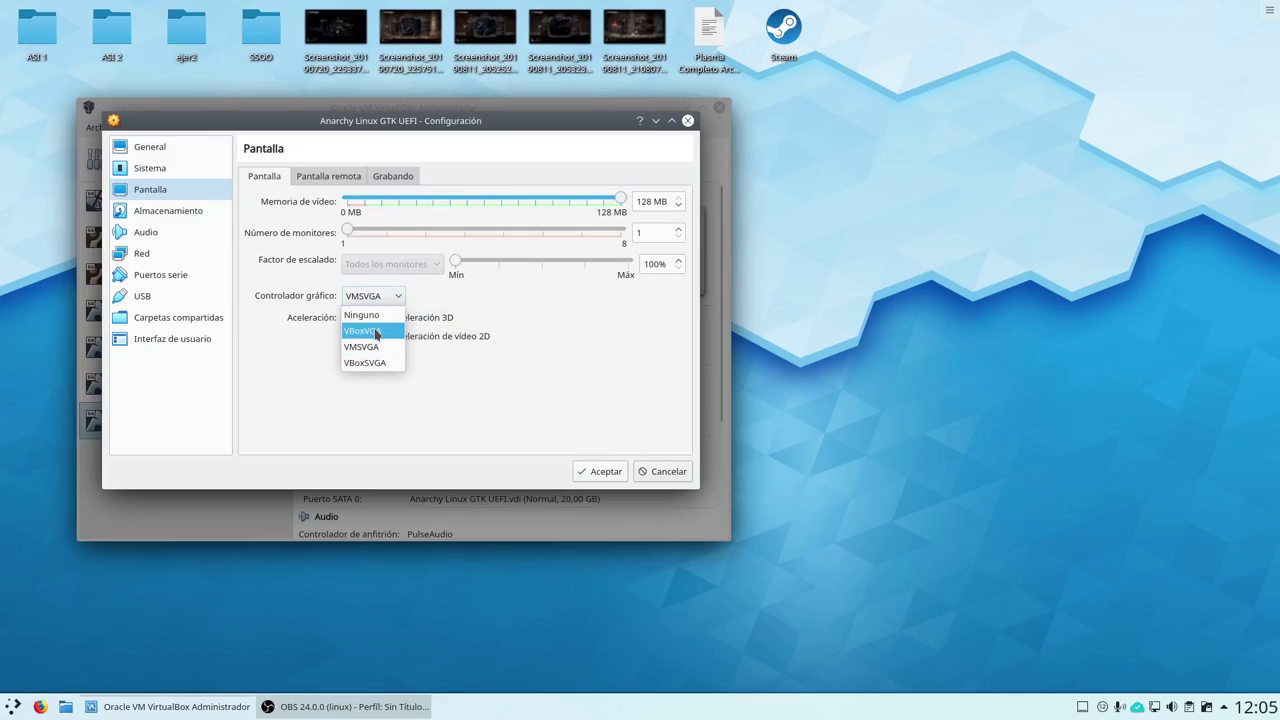
{"action": "left_click", "coordinate": [376, 331]}
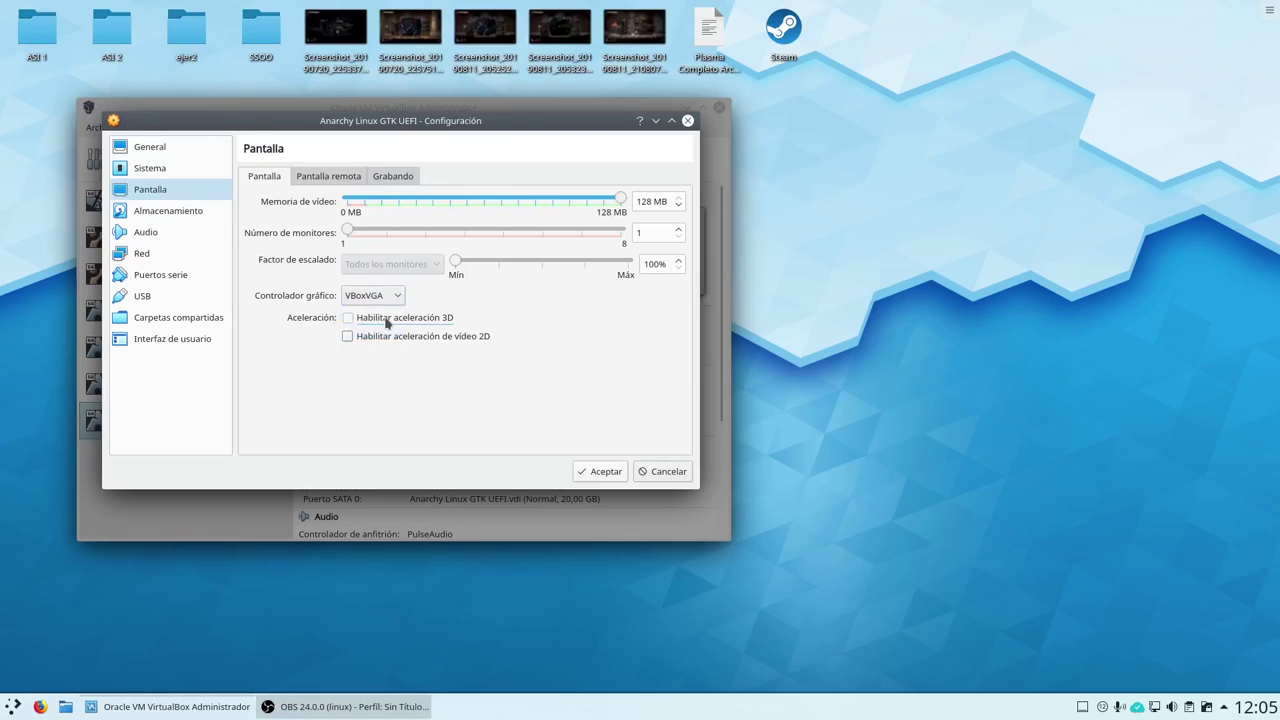
{"action": "left_click", "coordinate": [388, 322]}
{"action": "left_click", "coordinate": [175, 169]}
{"action": "left_click", "coordinate": [297, 174]}
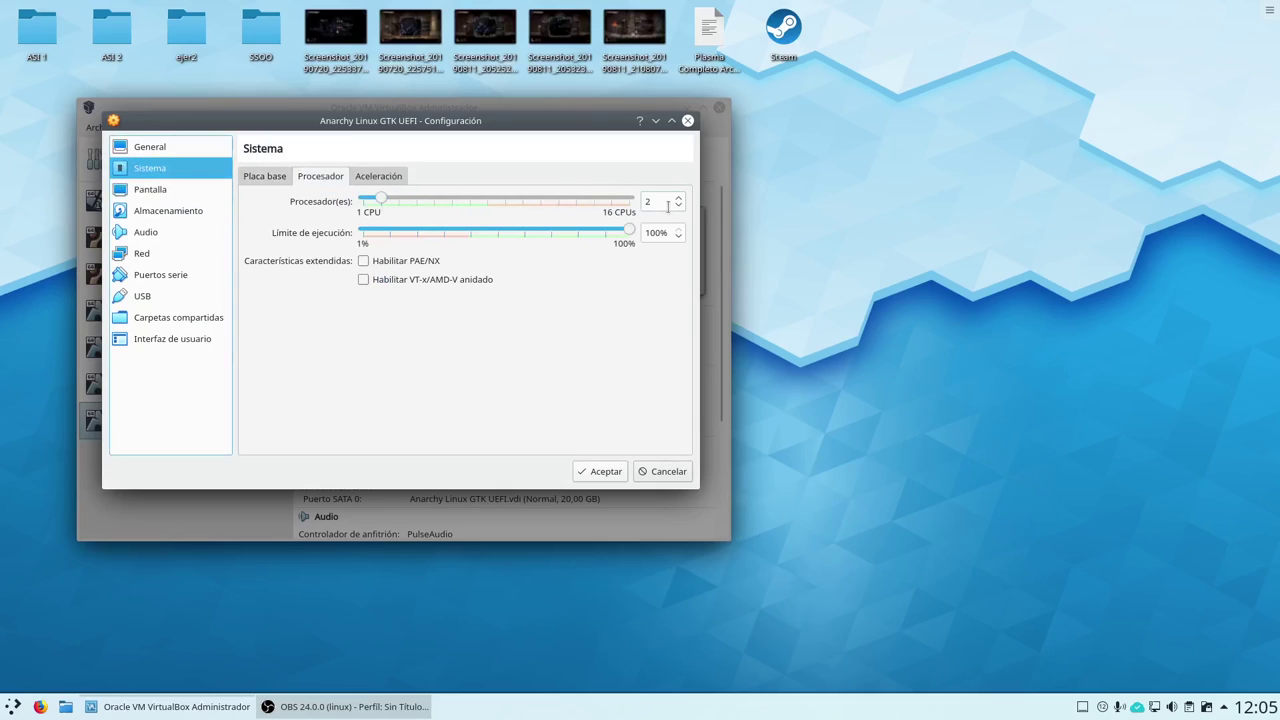
{"action": "left_click", "coordinate": [268, 184]}
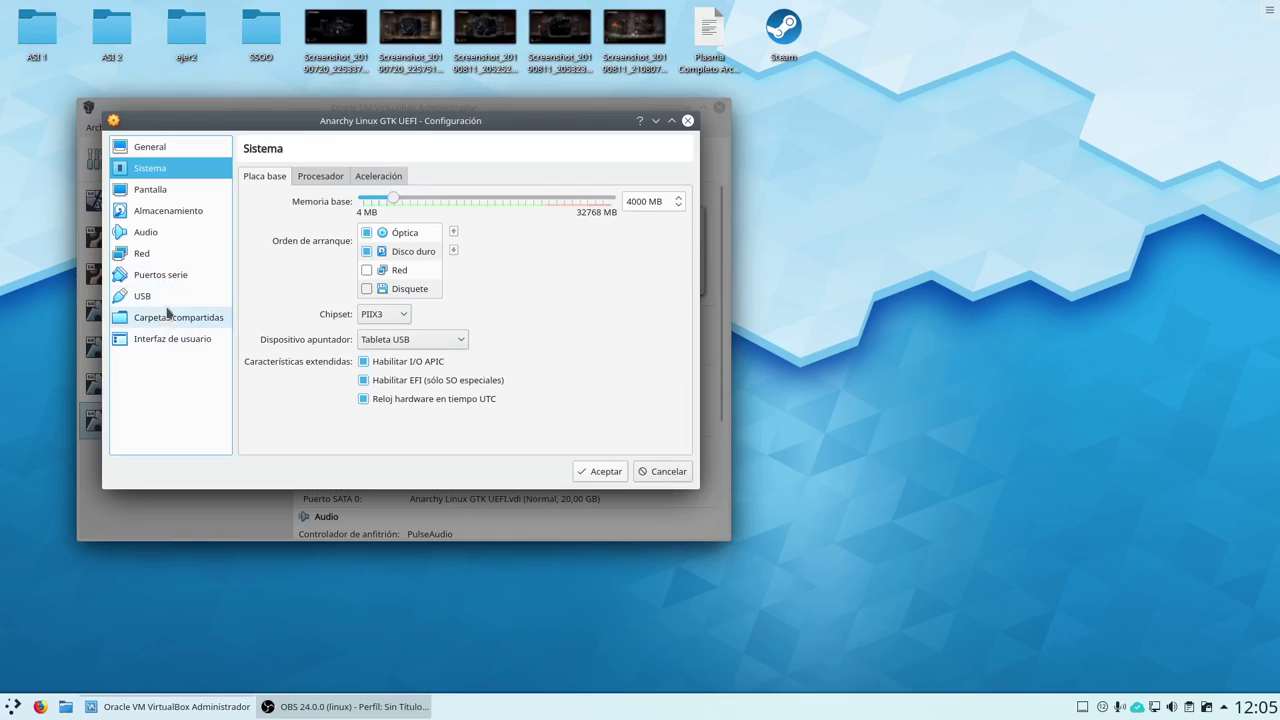
Check the Network page, accept the settings, and reopen the settings at Storage
{"action": "left_click", "coordinate": [171, 255]}
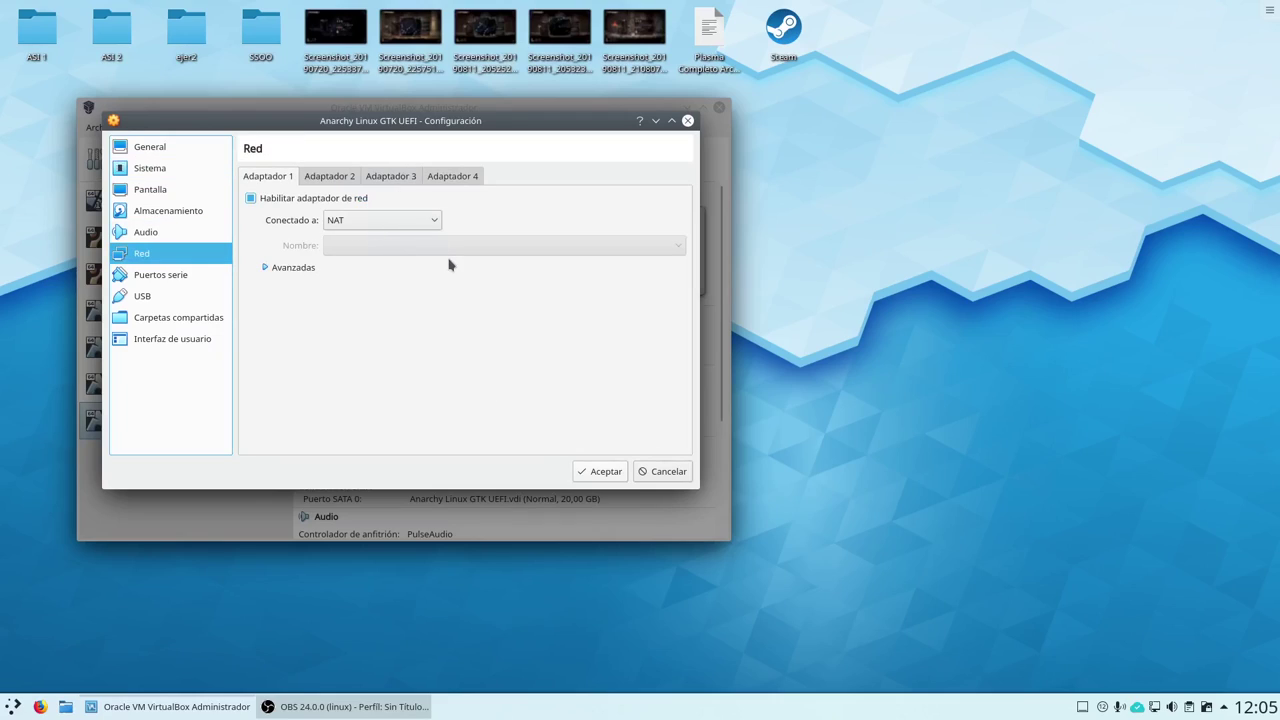
{"action": "left_click", "coordinate": [584, 472]}
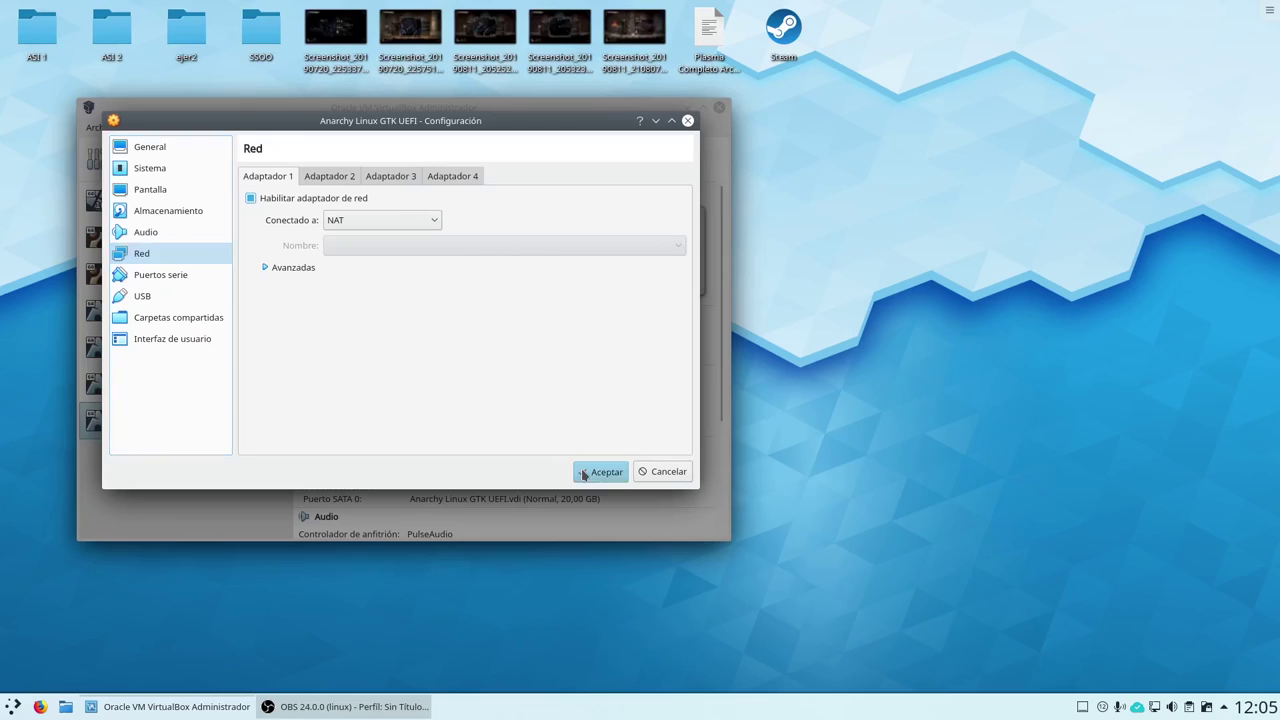
{"action": "left_click", "coordinate": [368, 481]}
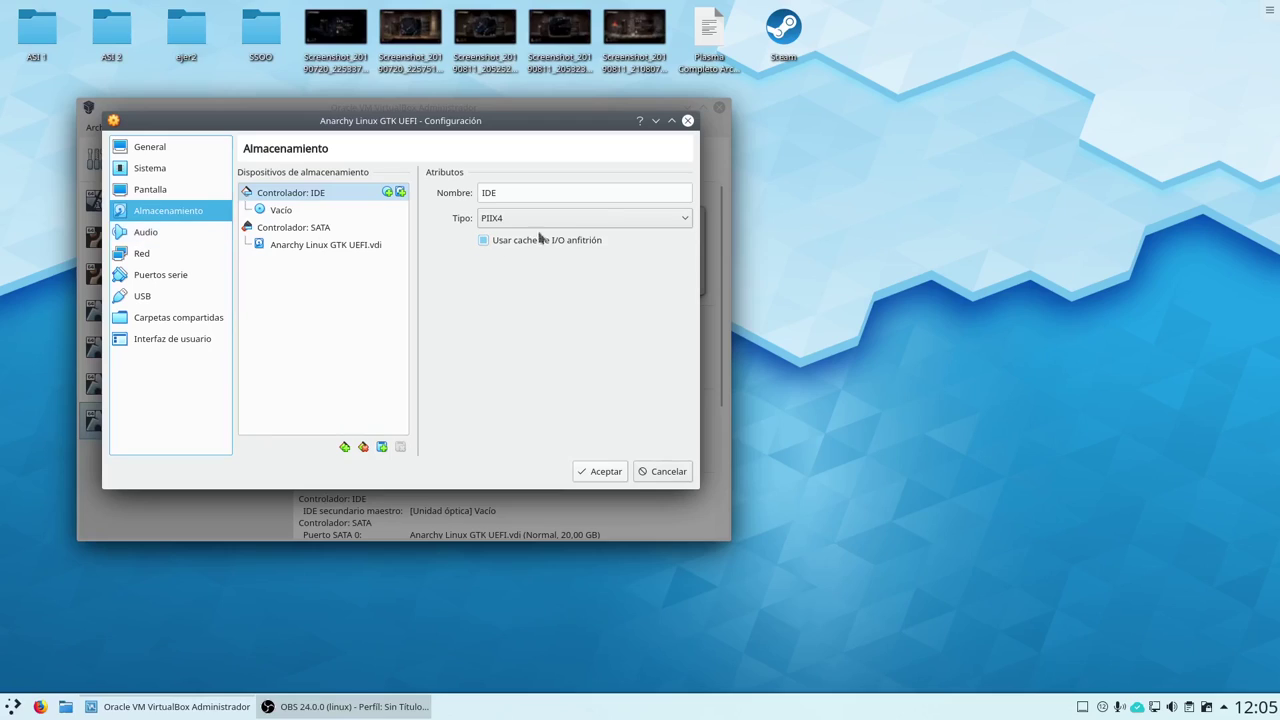
Load anarchy-cli-1.0.4-x86_64.iso into the empty IDE optical drive, confirm, and start the VM
{"action": "left_click", "coordinate": [330, 213]}
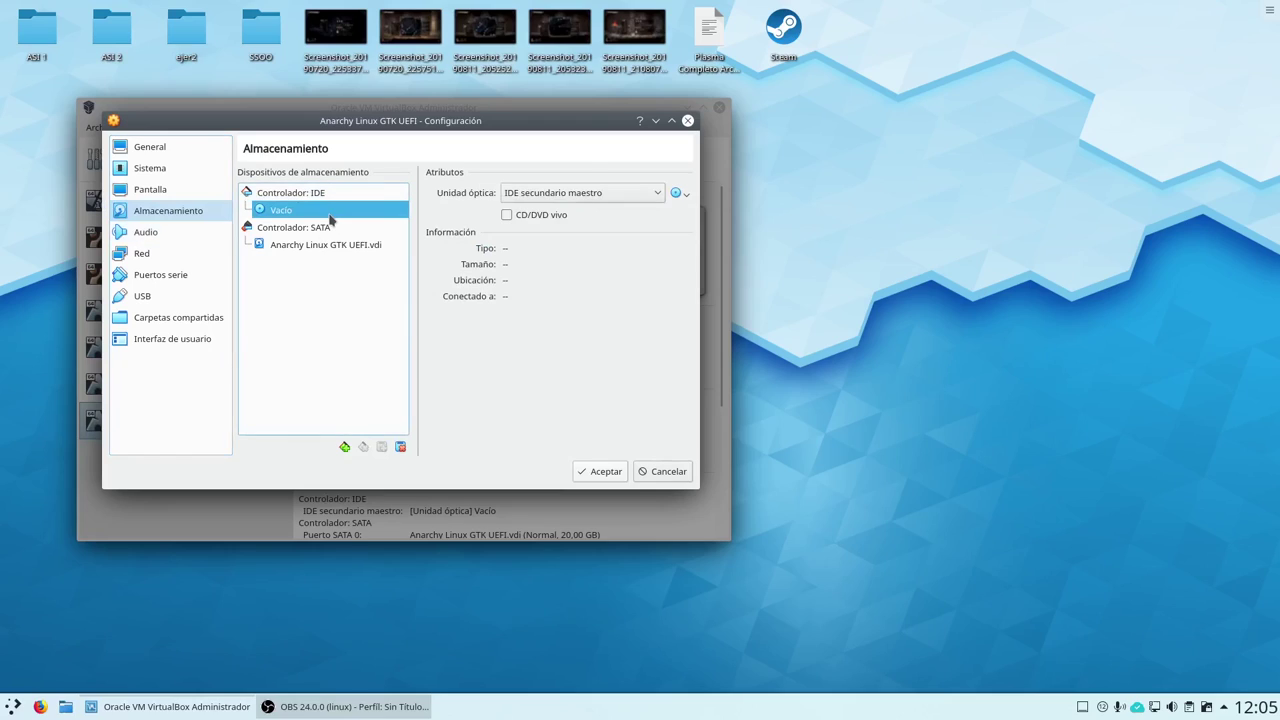
{"action": "left_click", "coordinate": [685, 197]}
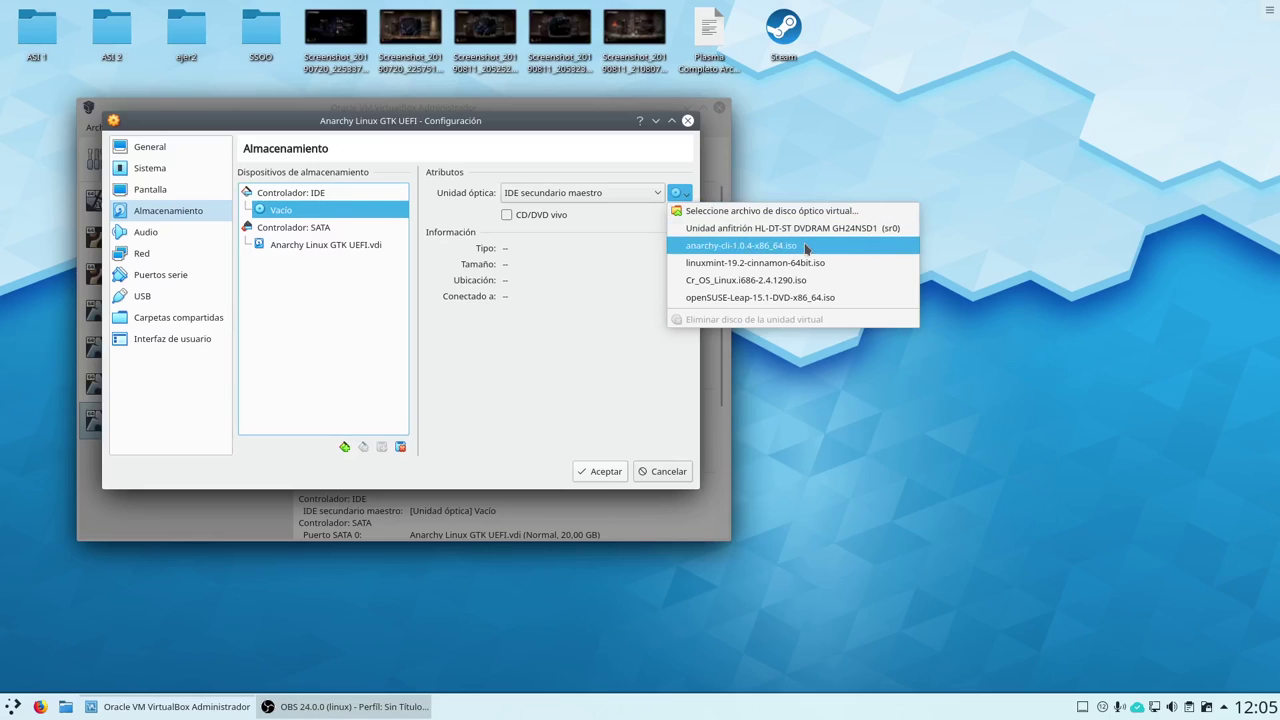
{"action": "left_click", "coordinate": [806, 247]}
{"action": "left_click", "coordinate": [606, 471]}
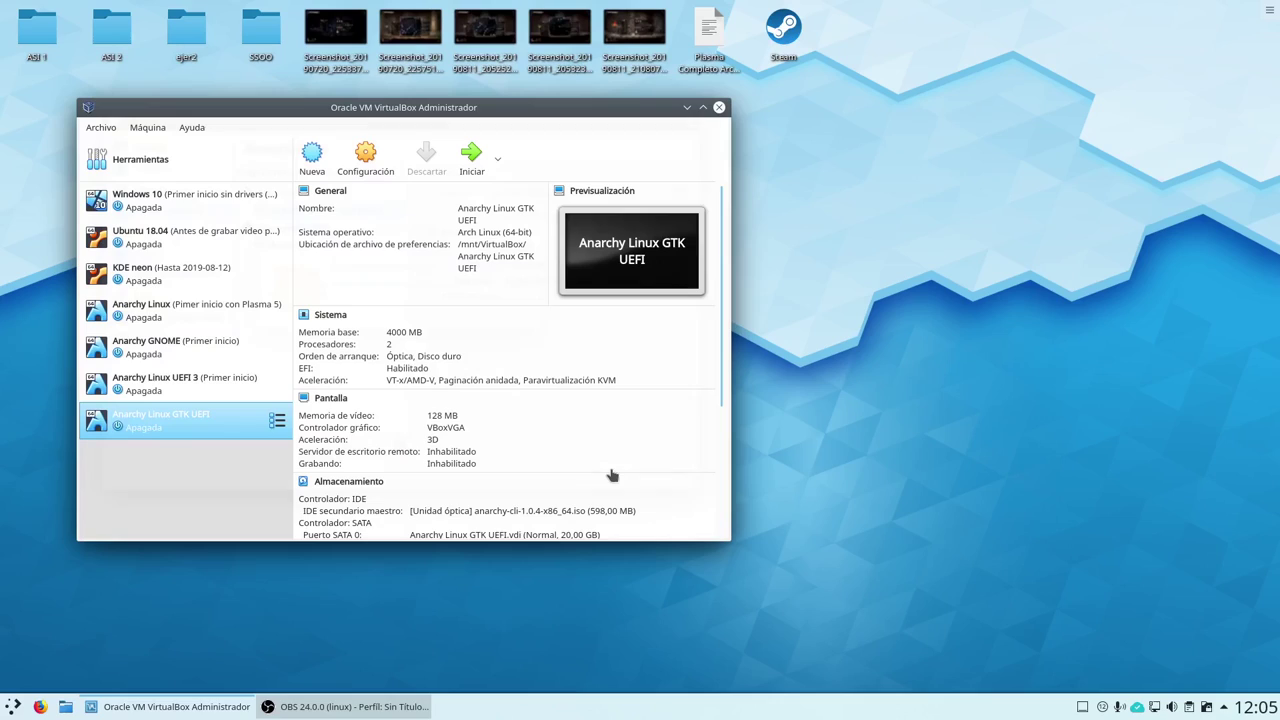
{"action": "left_click", "coordinate": [470, 160]}
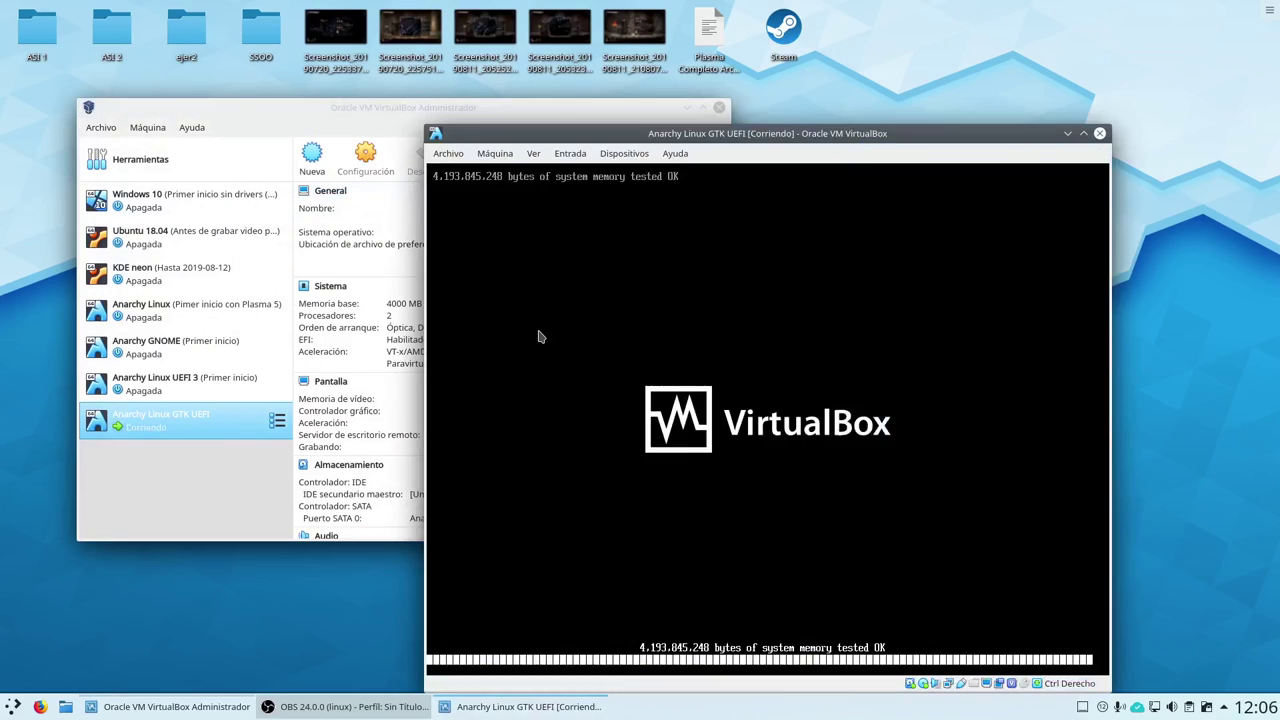
Halt the boot menu countdown, reposition the VM window, and give the VM keyboard control
{"action": "key", "text": "Down"}
{"action": "key", "text": "Up"}
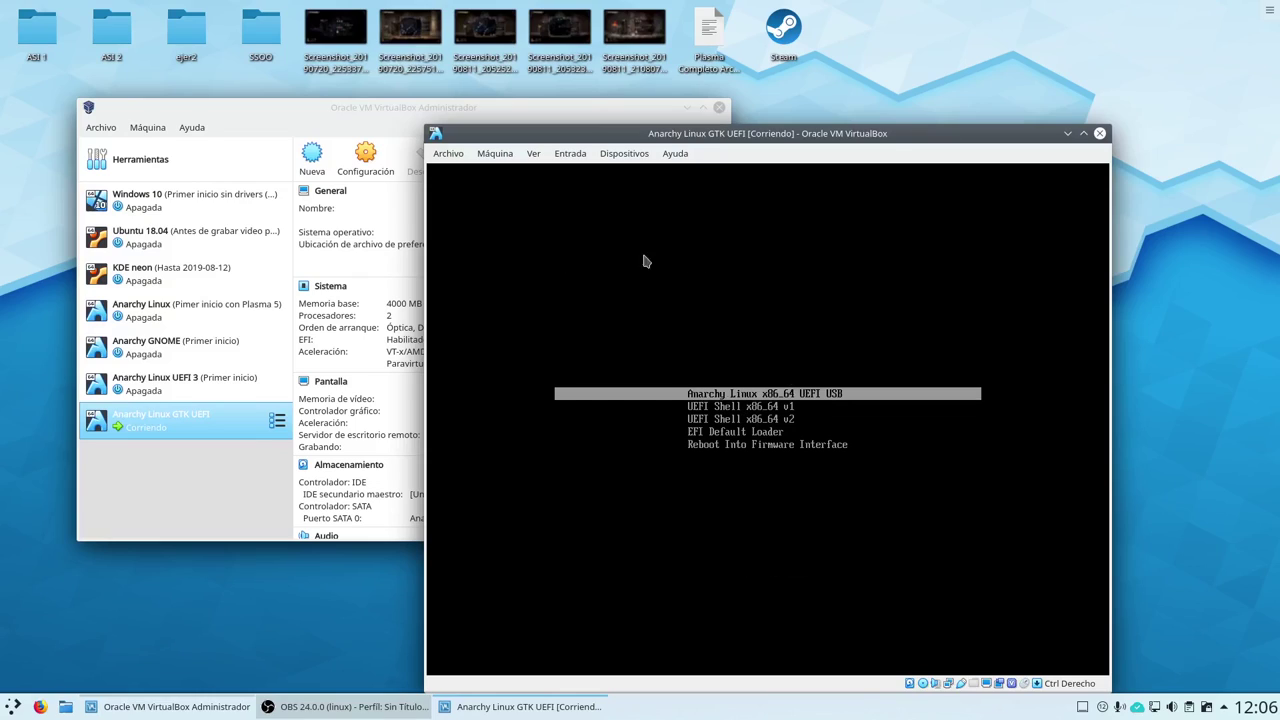
{"action": "left_click_drag", "start_coordinate": [688, 133], "coordinate": [527, 64]}
{"action": "left_click", "coordinate": [443, 229]}
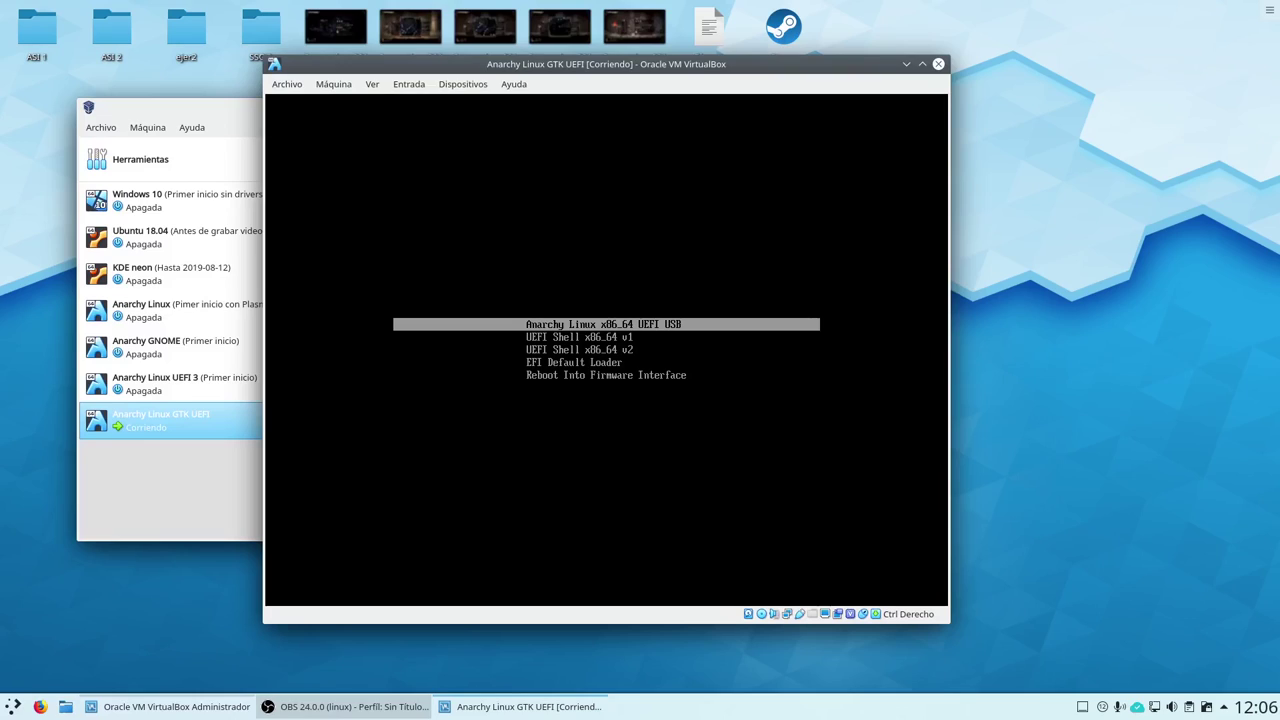
Boot from the Anarchy Linux x86_64 UEFI USB entry of the boot menu
{"action": "key", "text": "Down"}
{"action": "key", "text": "Down"}
{"action": "key", "text": "Down"}
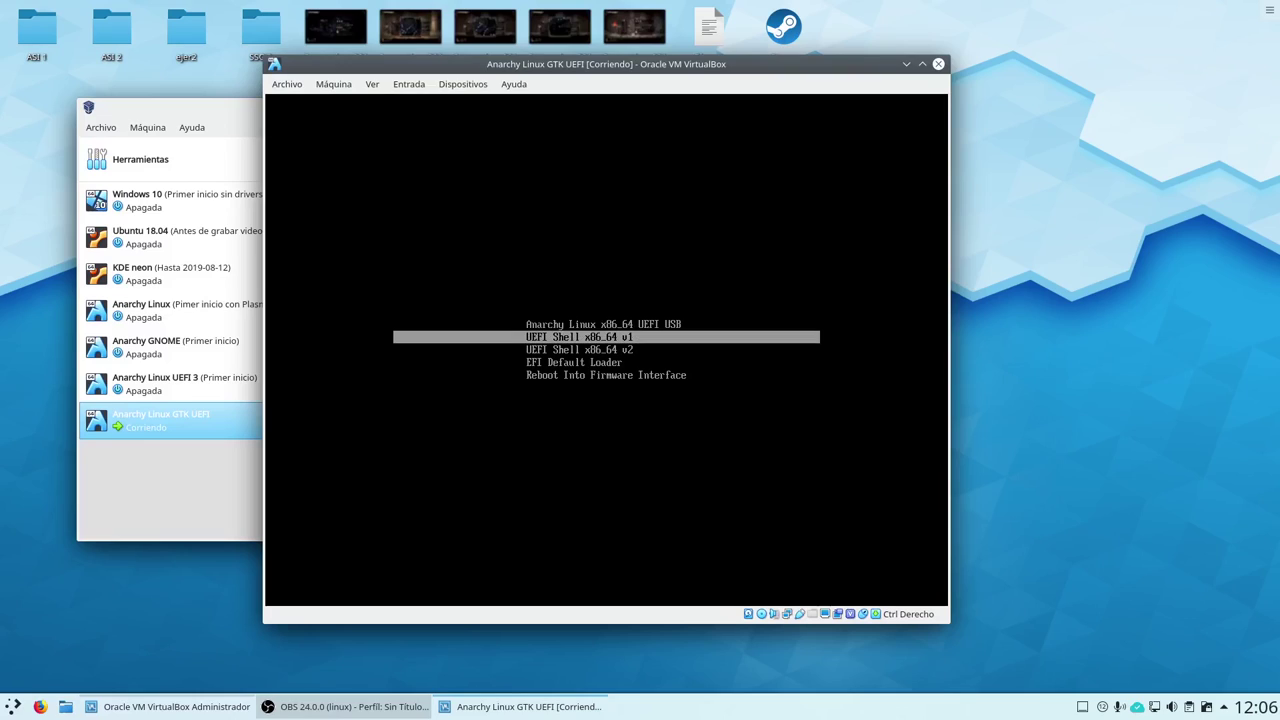
{"action": "key", "text": "Up"}
{"action": "key", "text": "Up"}
{"action": "key", "text": "Up"}
{"action": "key", "text": "Down"}
{"action": "key", "text": "Down"}
{"action": "key", "text": "Down"}
{"action": "key", "text": "Up"}
{"action": "key", "text": "Up"}
{"action": "key", "text": "Up"}
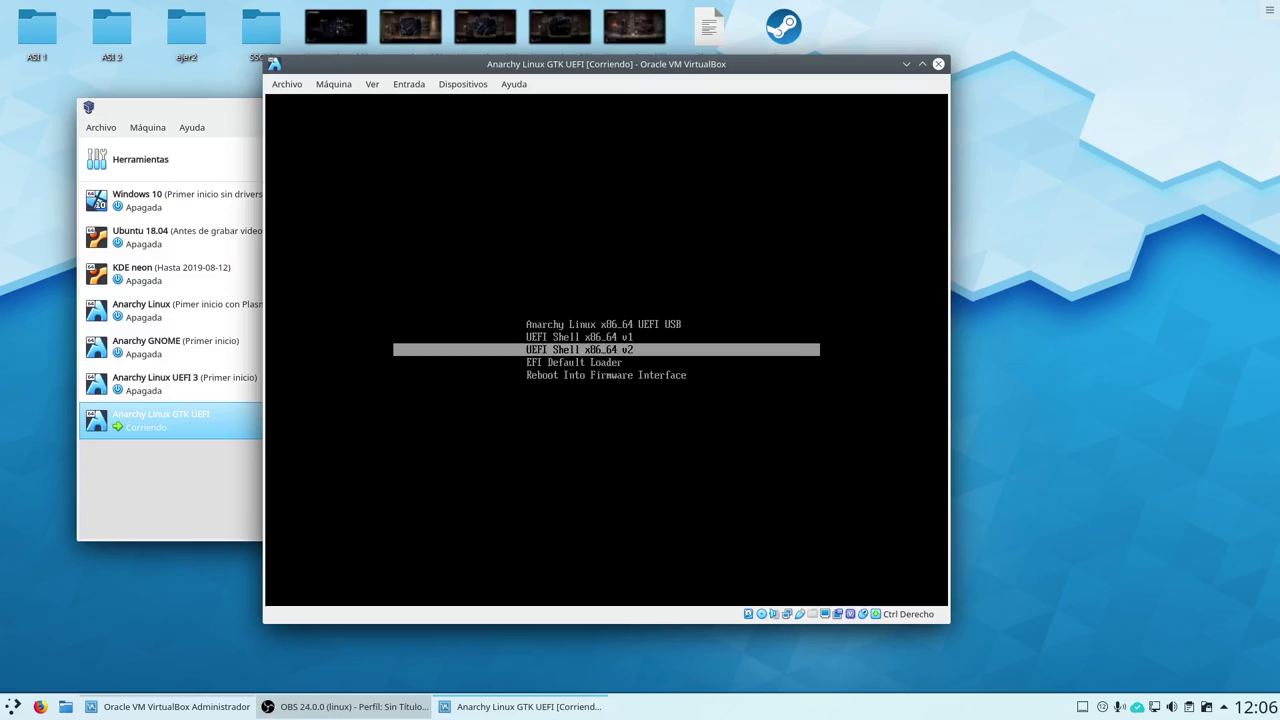
{"action": "key", "text": "Down"}
{"action": "key", "text": "Down"}
{"action": "key", "text": "Down"}
{"action": "key", "text": "Up"}
{"action": "key", "text": "Up"}
{"action": "key", "text": "Up"}
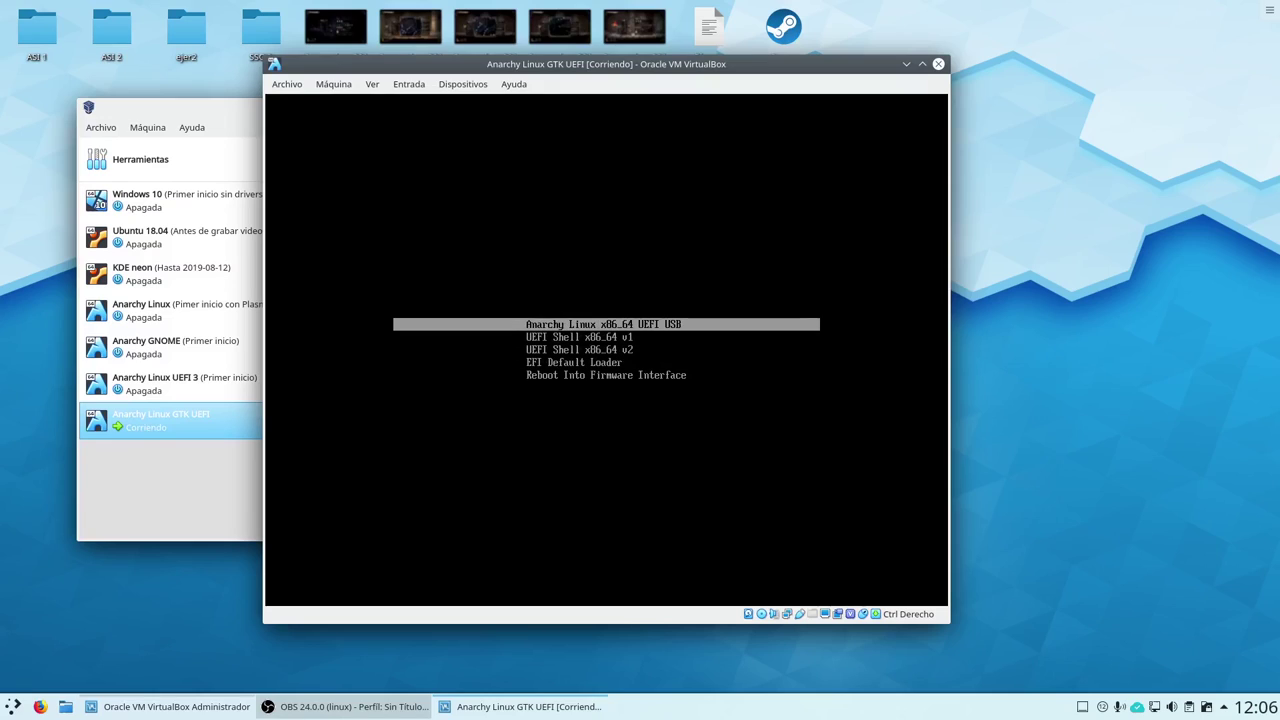
{"action": "key", "text": "Down"}
{"action": "key", "text": "Down"}
{"action": "key", "text": "Down"}
{"action": "key", "text": "Up"}
{"action": "key", "text": "Up"}
{"action": "key", "text": "Up"}
{"action": "key", "text": "Down"}
{"action": "key", "text": "Down"}
{"action": "key", "text": "Up"}
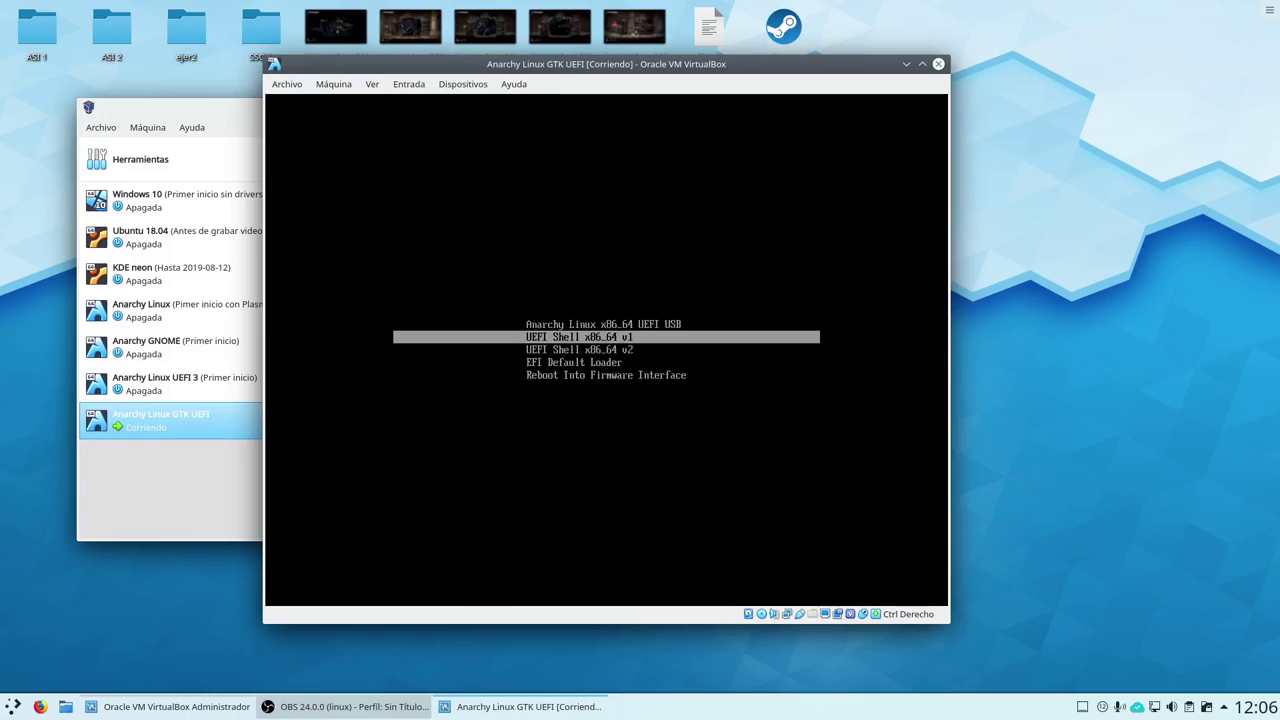
{"action": "key", "text": "Up"}
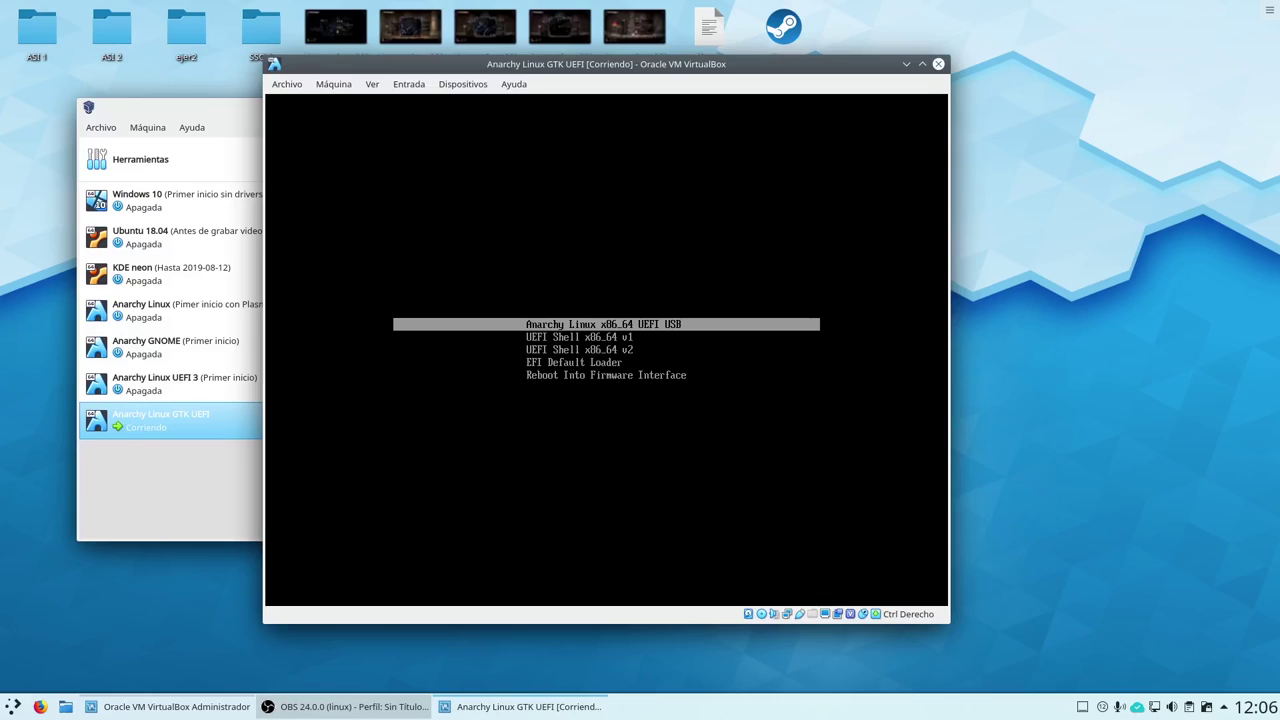
{"action": "key", "text": "Return"}
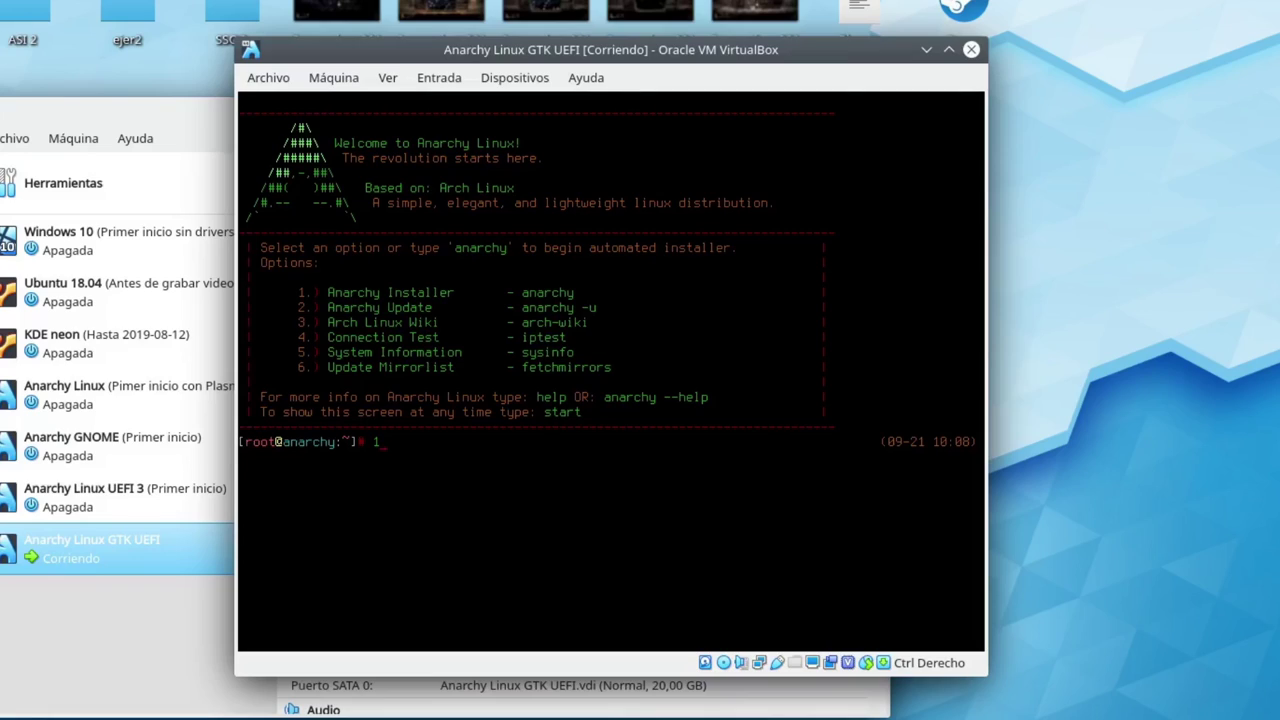
Launch the Anarchy Installer and select Spanish on the Language Select screen
{"action": "key", "text": "Return"}
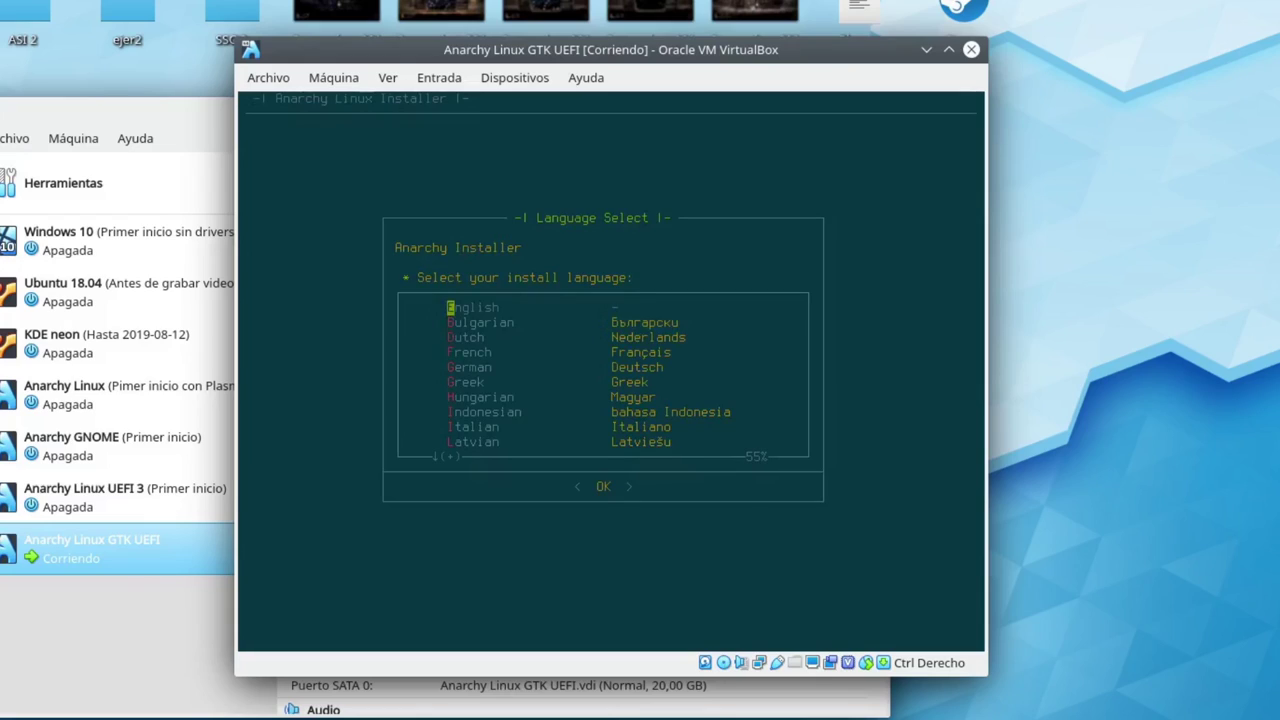
{"action": "key", "text": "Down"}
{"action": "key", "text": "Down"}
{"action": "key", "text": "Up"}
{"action": "key", "text": "Up"}
{"action": "key", "text": "Down"}
{"action": "key", "text": "Down"}
{"action": "key", "text": "Up"}
{"action": "key", "text": "Up"}
{"action": "key", "text": "Down"}
{"action": "key", "text": "Down"}
{"action": "key", "text": "Up"}
{"action": "key", "text": "Up"}
{"action": "key", "text": "Down"}
{"action": "key", "text": "Down"}
{"action": "key", "text": "Down"}
{"action": "key", "text": "Up"}
{"action": "key", "text": "Up"}
{"action": "key", "text": "Up"}
{"action": "key", "text": "Down"}
{"action": "key", "text": "Down"}
{"action": "key", "text": "Up"}
{"action": "key", "text": "Up"}
{"action": "key", "text": "Down"}
{"action": "key", "text": "Down"}
{"action": "key", "text": "Down"}
{"action": "key", "text": "Down"}
{"action": "key", "text": "Down"}
{"action": "key", "text": "Down"}
{"action": "key", "text": "Down"}
{"action": "key", "text": "Down"}
{"action": "key", "text": "Down"}
{"action": "key", "text": "Down"}
{"action": "key", "text": "Down"}
{"action": "key", "text": "Down"}
{"action": "key", "text": "Down"}
{"action": "key", "text": "Down"}
{"action": "key", "text": "Down"}
{"action": "key", "text": "Down"}
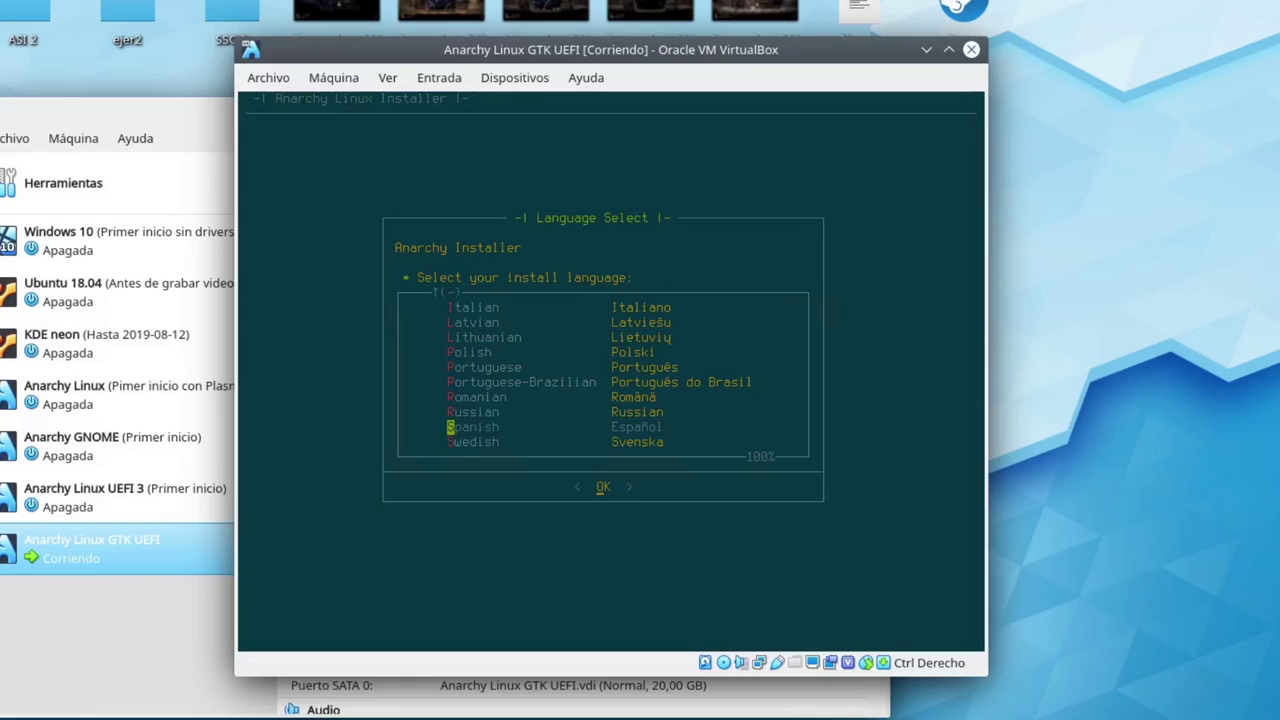
{"action": "key", "text": "Return"}
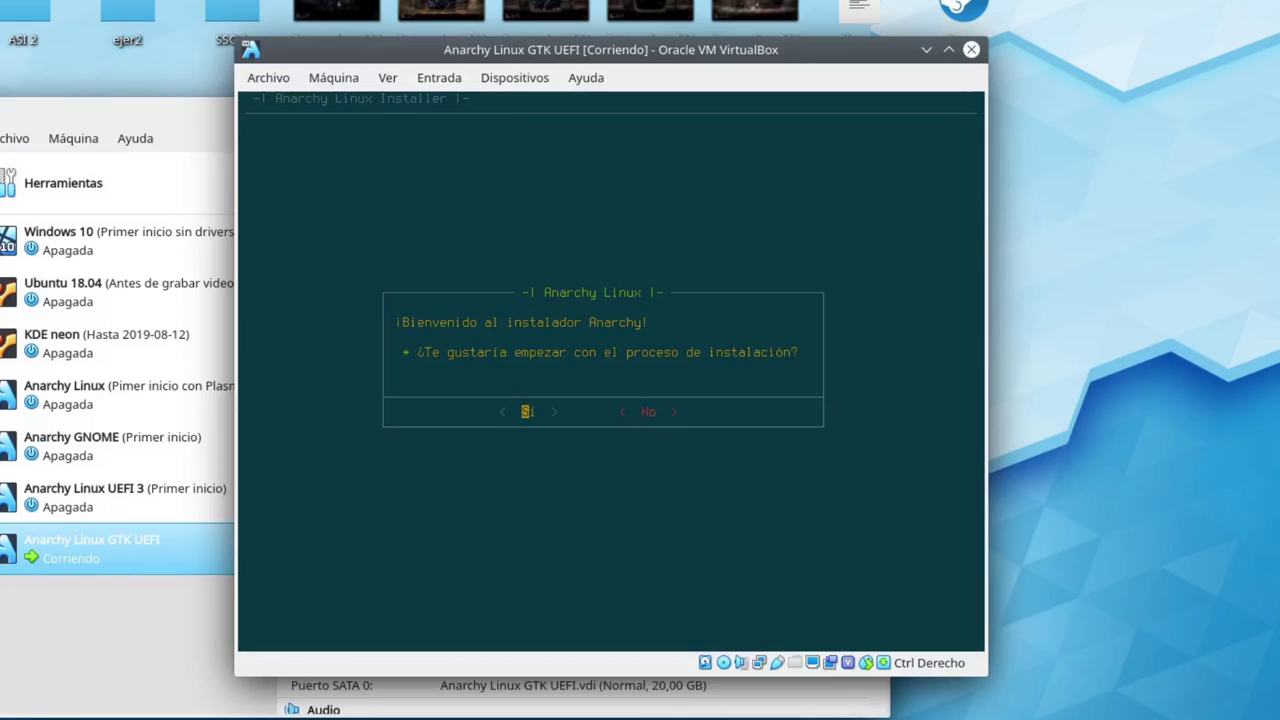
Confirm starting installation, choose Descargar y seleccionar réplicas, and move to DE Germany
{"action": "key", "text": "Return"}
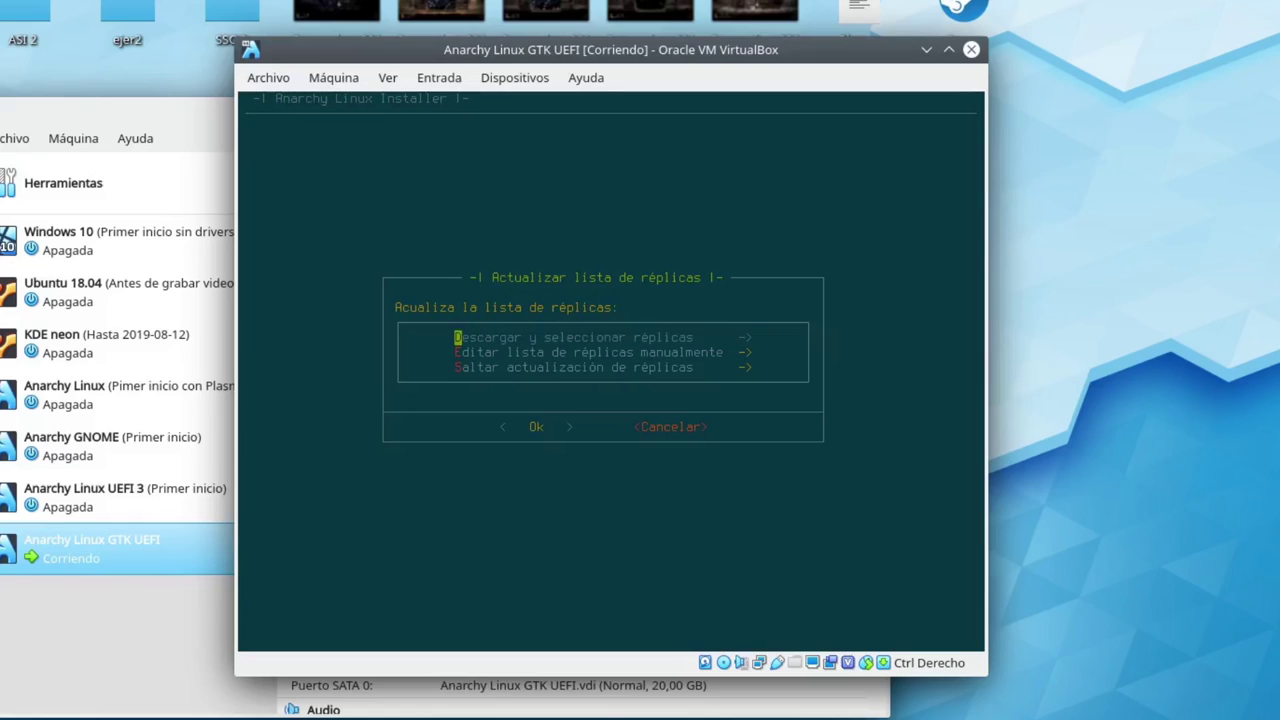
{"action": "key", "text": "Return"}
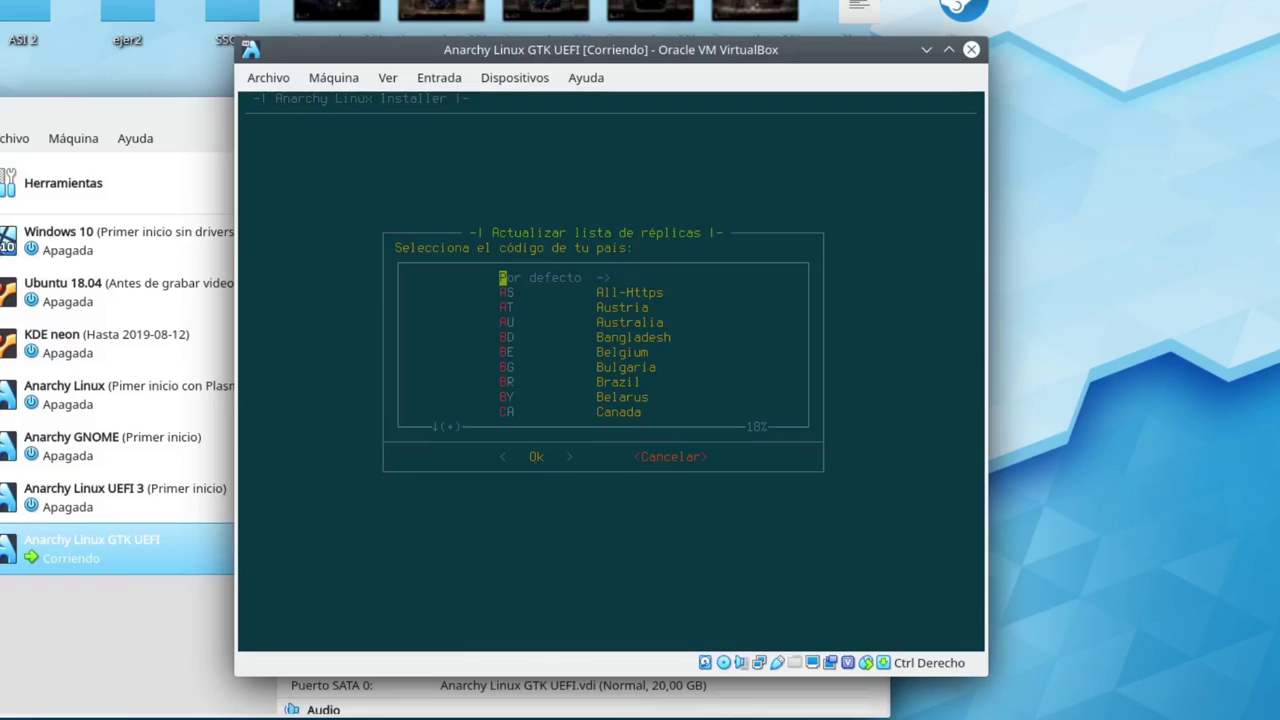
{"action": "key", "text": "Down"}
{"action": "key", "text": "Down"}
{"action": "key", "text": "Down"}
{"action": "key", "text": "Down"}
{"action": "key", "text": "Down"}
{"action": "key", "text": "Down"}
{"action": "key", "text": "Up"}
{"action": "key", "text": "Up"}
{"action": "key", "text": "Up"}
{"action": "key", "text": "Down"}
{"action": "key", "text": "Down"}
{"action": "key", "text": "Down"}
{"action": "key", "text": "Down"}
{"action": "key", "text": "Down"}
{"action": "key", "text": "Down"}
{"action": "key", "text": "Down"}
{"action": "key", "text": "Up"}
{"action": "key", "text": "Down"}
{"action": "key", "text": "Down"}
{"action": "key", "text": "Down"}
{"action": "key", "text": "Down"}
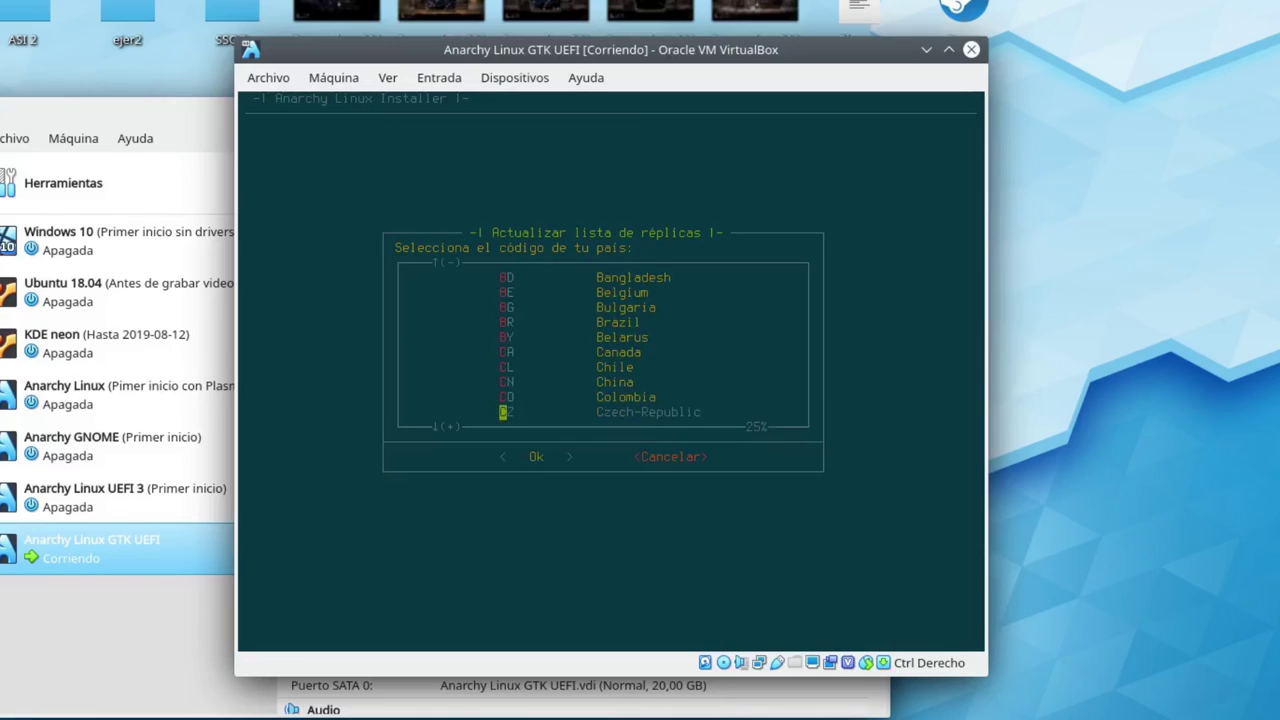
{"action": "key", "text": "Down"}
{"action": "key", "text": "Up"}
{"action": "key", "text": "Up"}
{"action": "key", "text": "Down"}
{"action": "key", "text": "Up"}
{"action": "key", "text": "Up"}
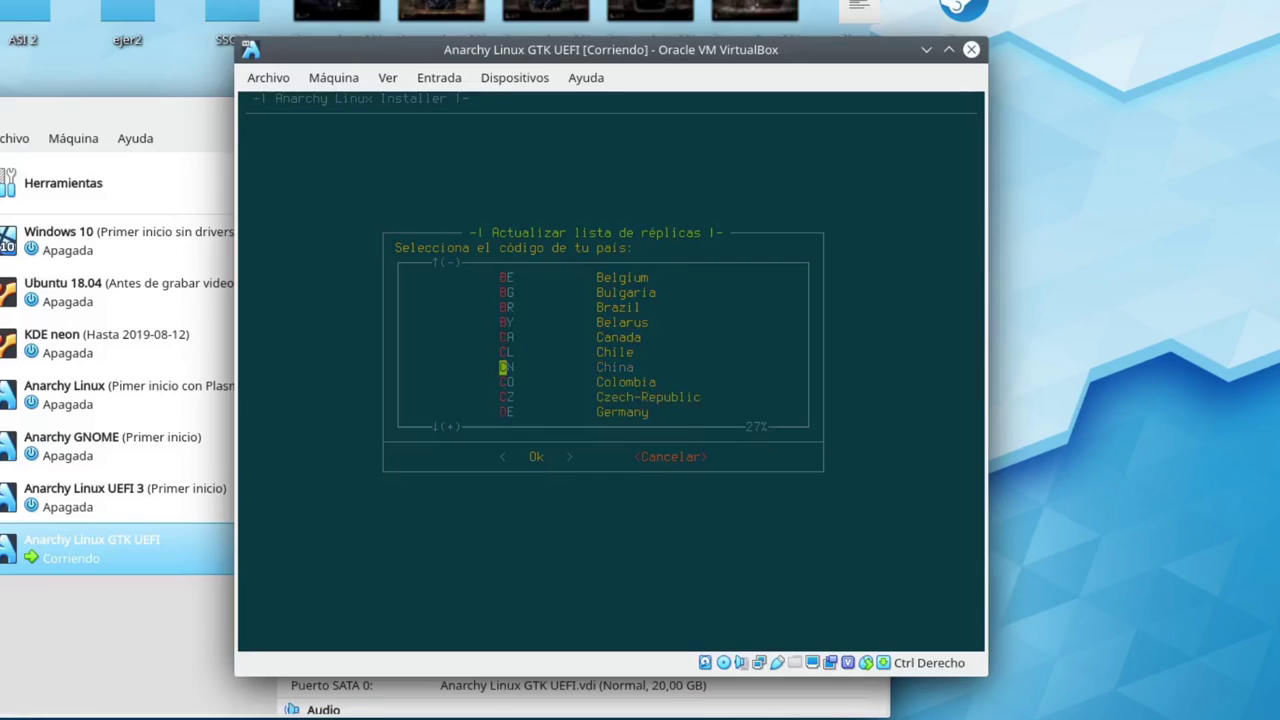
{"action": "key", "text": "Down"}
{"action": "key", "text": "Down"}
{"action": "key", "text": "Down"}
Confirm Germany as the mirror country, then move down the keyboard list toward es Spanish
{"action": "key", "text": "Up"}
{"action": "key", "text": "Up"}
{"action": "key", "text": "Down"}
{"action": "key", "text": "Down"}
{"action": "key", "text": "Return"}
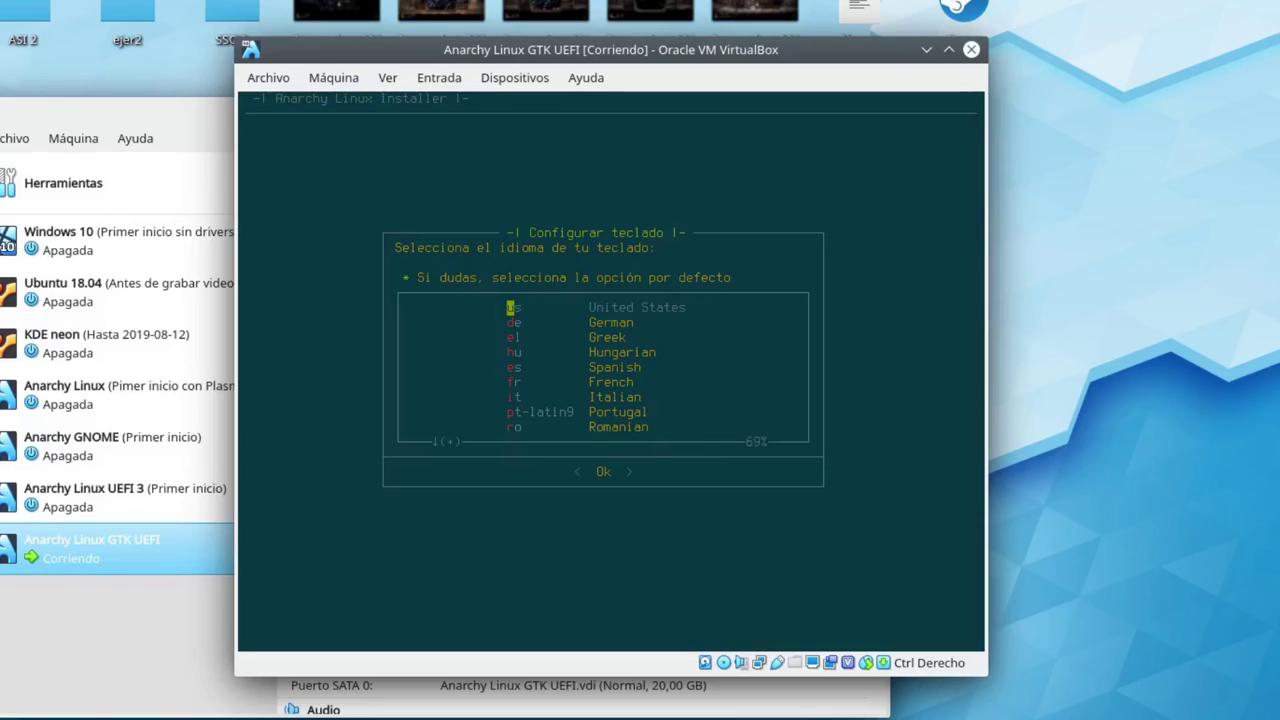
{"action": "key", "text": "Down"}
{"action": "key", "text": "Down"}
{"action": "key", "text": "Down"}
{"action": "key", "text": "Down"}
Accept the es Spanish keyboard layout and highlight the es_ES.UTF-8 Spanish locale
{"action": "key", "text": "Return"}
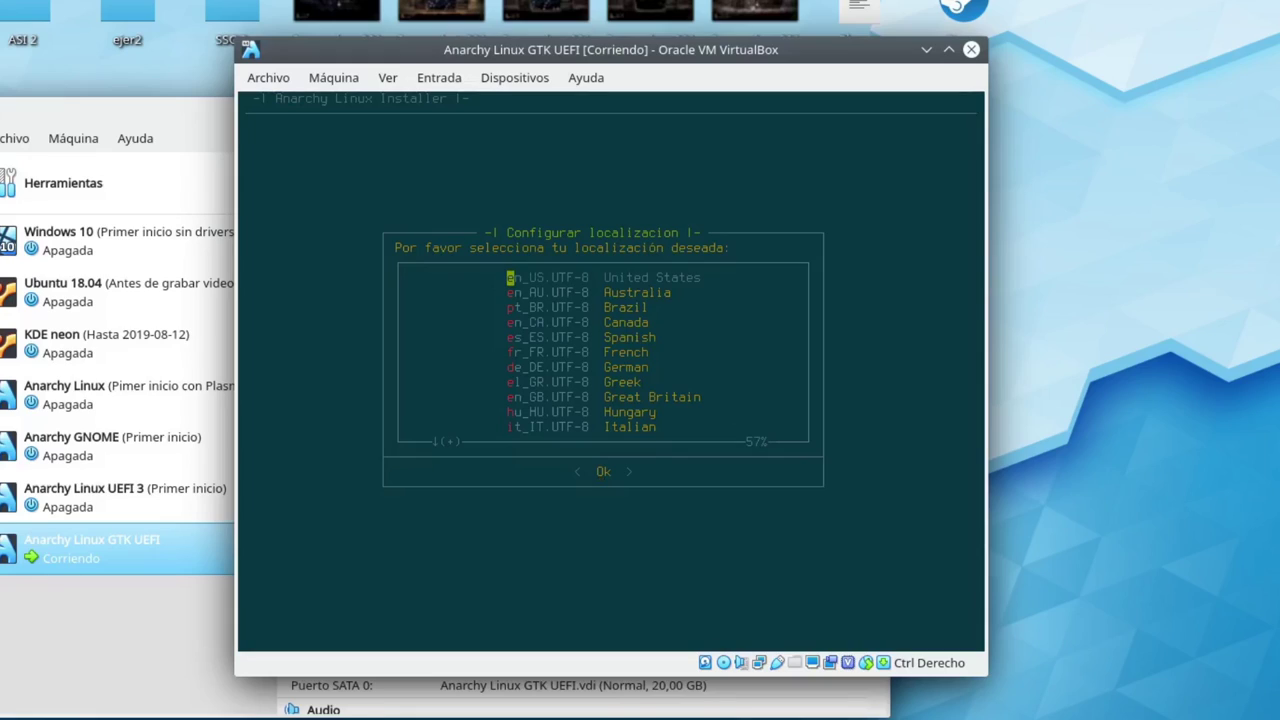
{"action": "key", "text": "Down"}
{"action": "key", "text": "Down"}
{"action": "key", "text": "Down"}
{"action": "key", "text": "Down"}
{"action": "key", "text": "Down"}
{"action": "key", "text": "Down"}
{"action": "key", "text": "Down"}
{"action": "key", "text": "Down"}
{"action": "key", "text": "Down"}
{"action": "key", "text": "Down"}
{"action": "key", "text": "Down"}
{"action": "key", "text": "Down"}
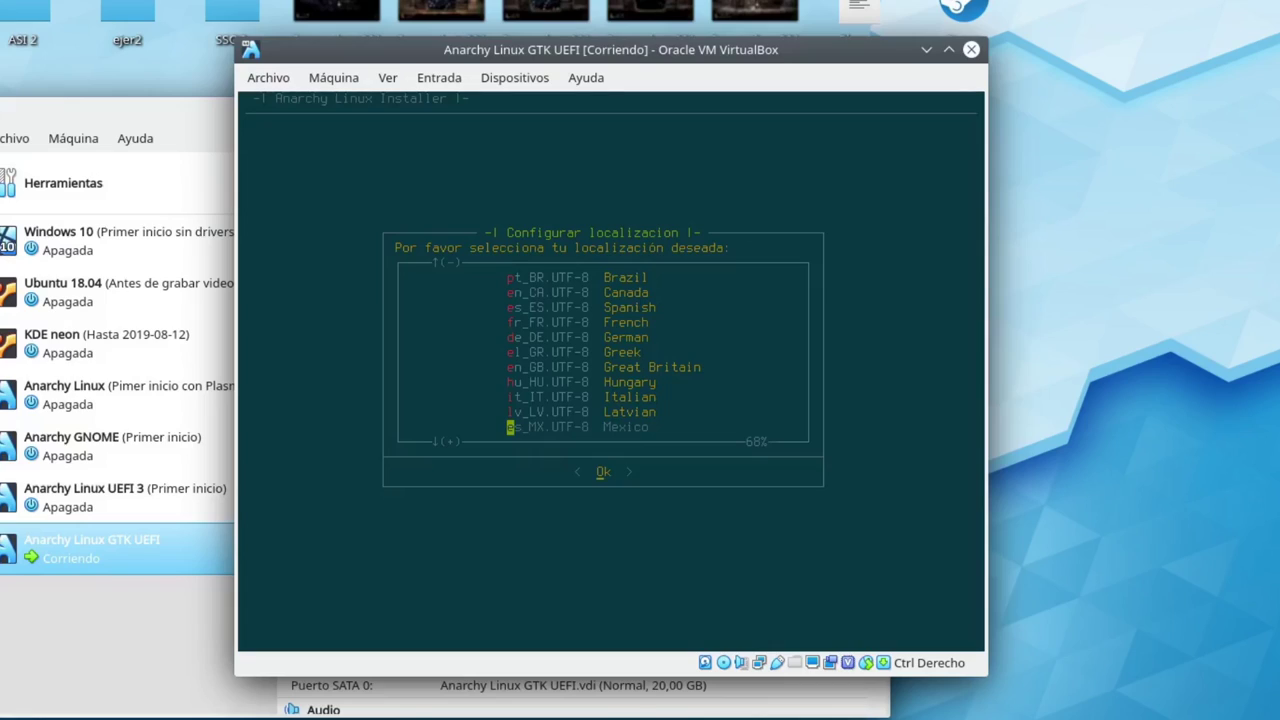
{"action": "key", "text": "Up"}
{"action": "key", "text": "Up"}
{"action": "key", "text": "Up"}
{"action": "key", "text": "Up"}
{"action": "key", "text": "Up"}
{"action": "key", "text": "Up"}
{"action": "key", "text": "Up"}
{"action": "key", "text": "Up"}
{"action": "key", "text": "Up"}
{"action": "key", "text": "Up"}
{"action": "key", "text": "Up"}
{"action": "key", "text": "Up"}
{"action": "key", "text": "Down"}
{"action": "key", "text": "Down"}
{"action": "key", "text": "Down"}
{"action": "key", "text": "Down"}
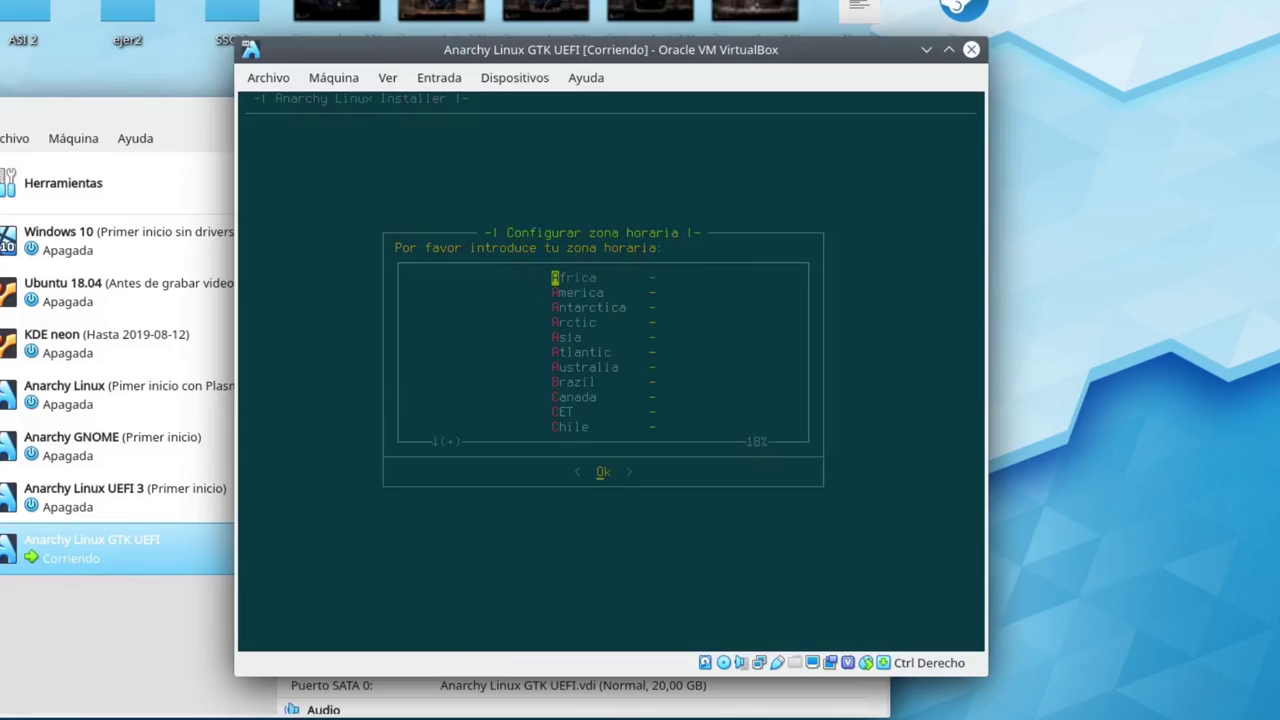
Select Europe as the time zone region
{"action": "key", "text": "Down"}
{"action": "key", "text": "Down"}
{"action": "key", "text": "Down"}
{"action": "key", "text": "Down"}
{"action": "key", "text": "Down"}
{"action": "key", "text": "Down"}
{"action": "key", "text": "Down"}
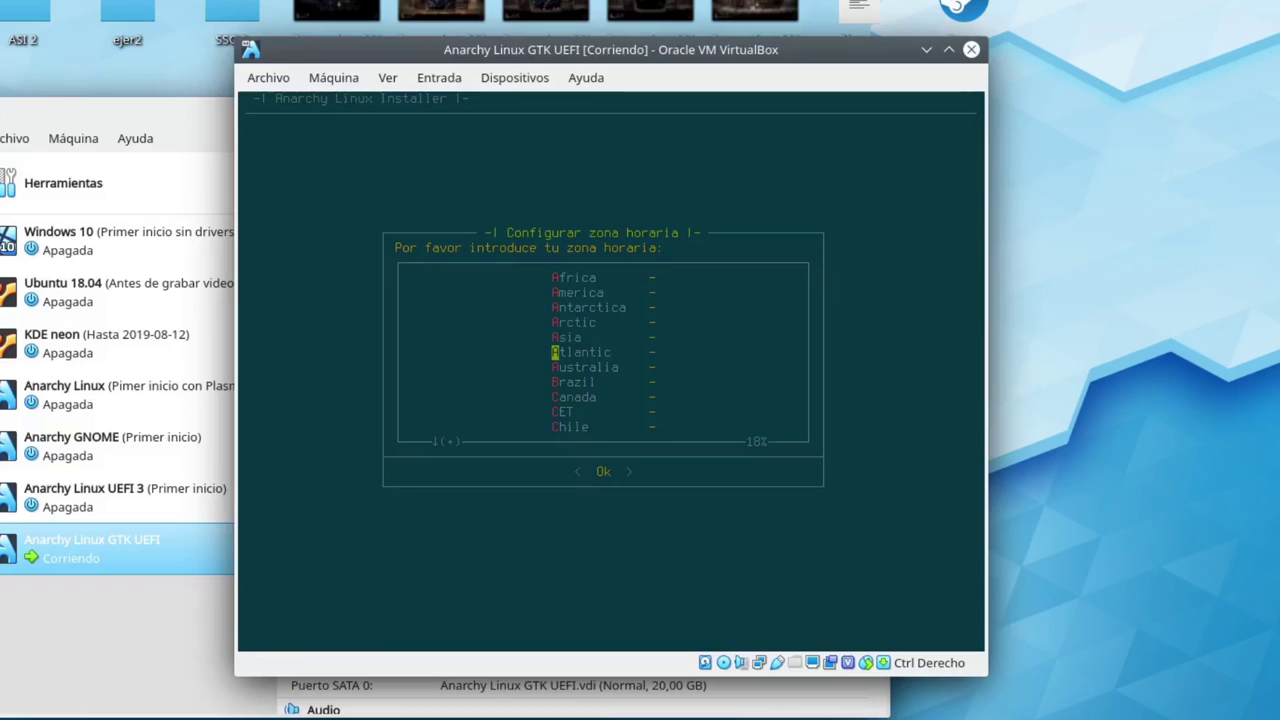
{"action": "key", "text": "Down"}
{"action": "key", "text": "Down"}
{"action": "key", "text": "Down"}
{"action": "key", "text": "Down"}
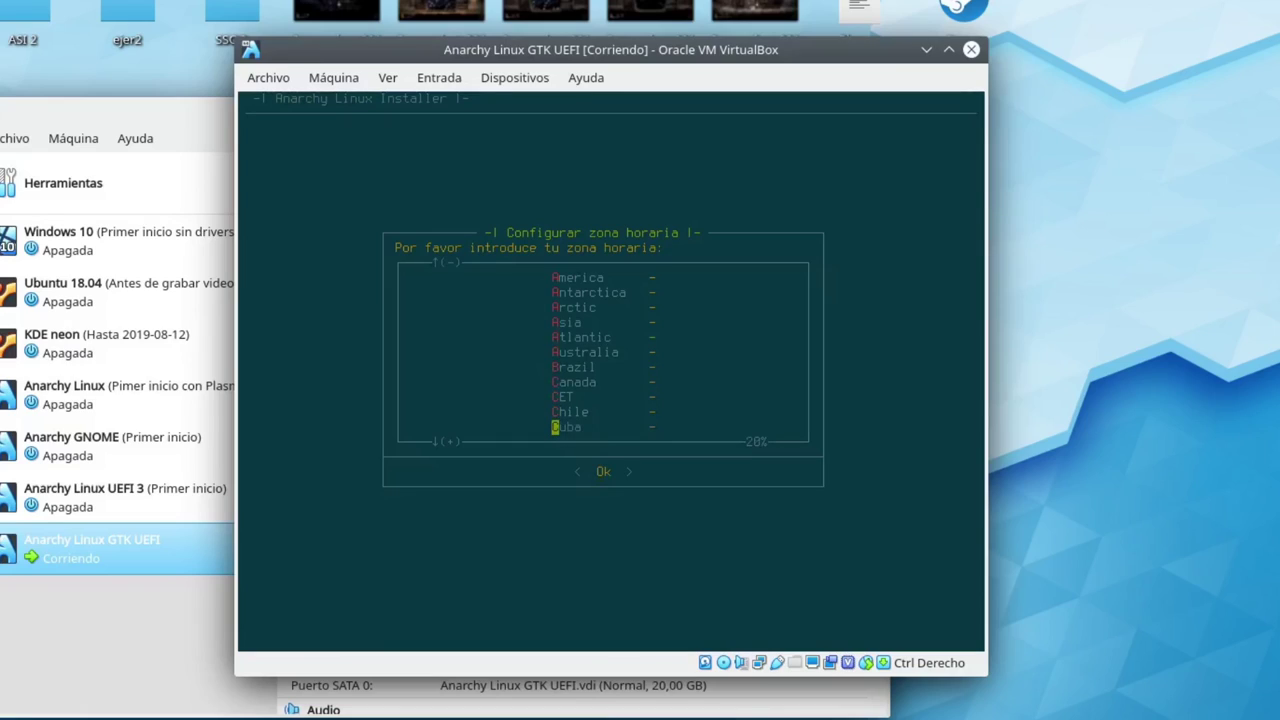
{"action": "key", "text": "Down"}
{"action": "key", "text": "Down"}
{"action": "key", "text": "Down"}
{"action": "key", "text": "Down"}
{"action": "key", "text": "Down"}
{"action": "key", "text": "Down"}
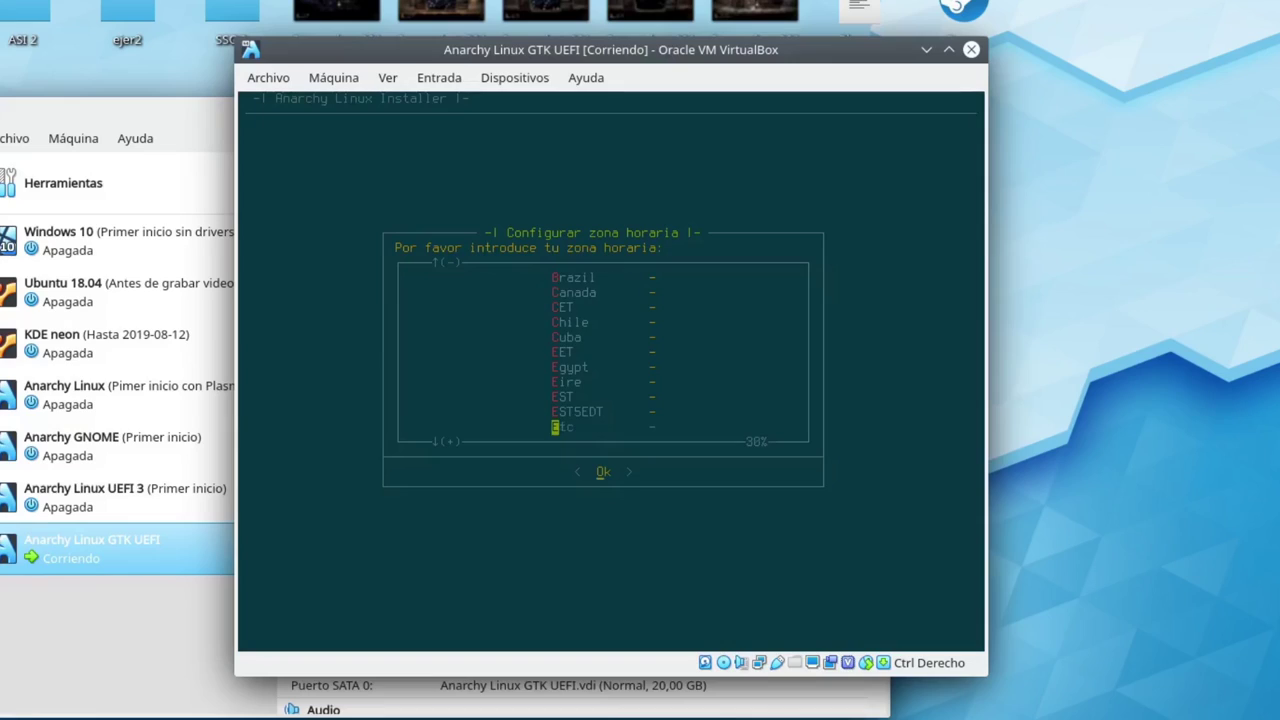
{"action": "key", "text": "Down"}
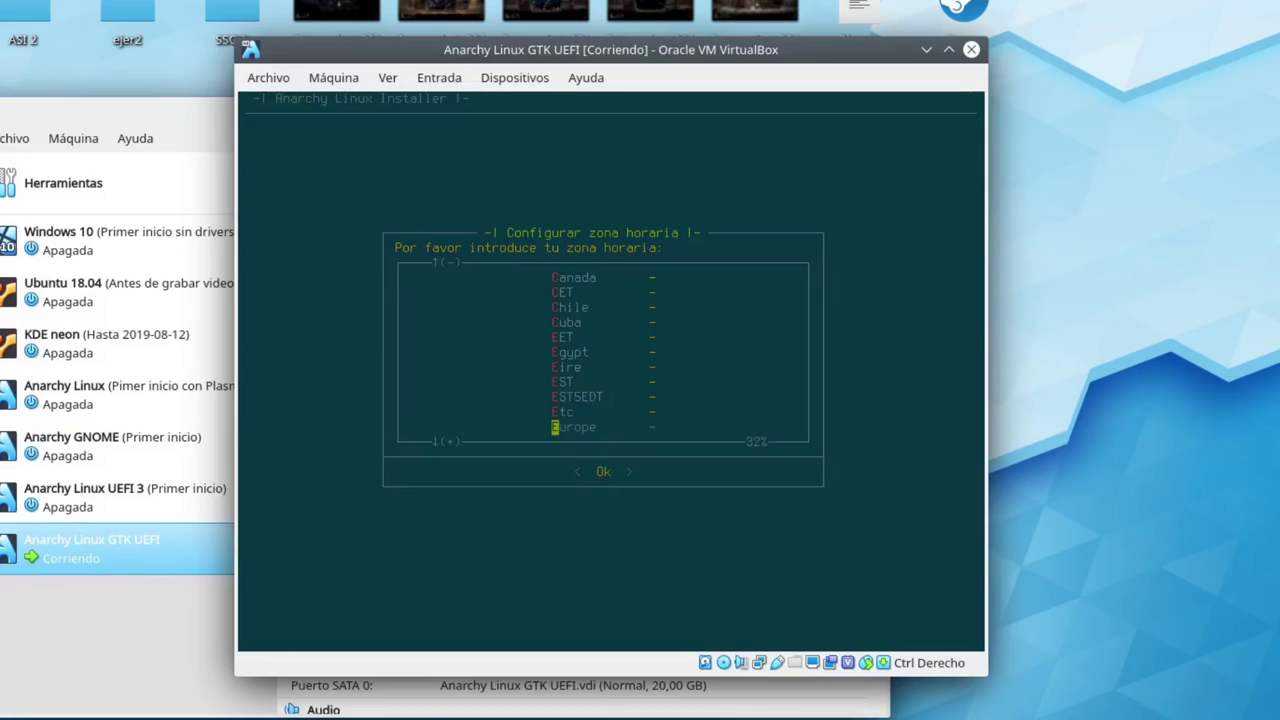
{"action": "key", "text": "Return"}
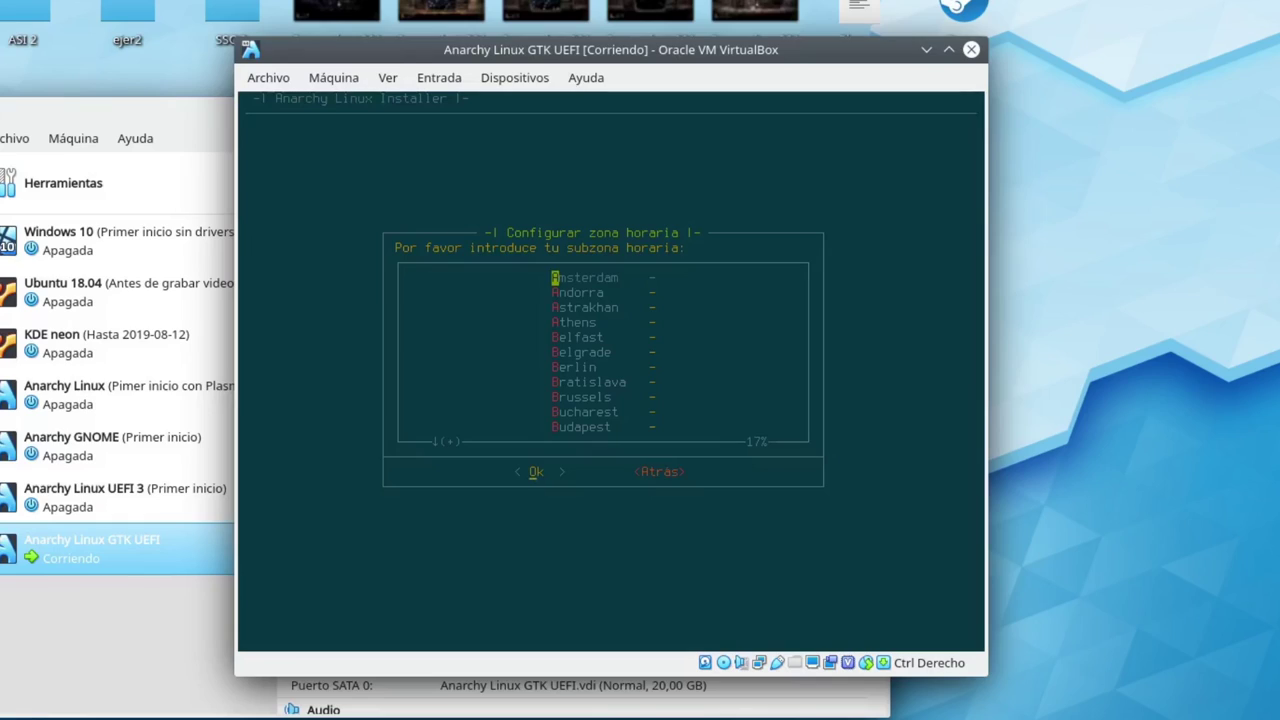
Choose Madrid as the time zone city
{"action": "key", "text": "Down"}
{"action": "key", "text": "Down"}
{"action": "key", "text": "Down"}
{"action": "key", "text": "Down"}
{"action": "key", "text": "Down"}
{"action": "key", "text": "Down"}
{"action": "key", "text": "Down"}
{"action": "key", "text": "Down"}
{"action": "key", "text": "Down"}
{"action": "key", "text": "Down"}
{"action": "key", "text": "Down"}
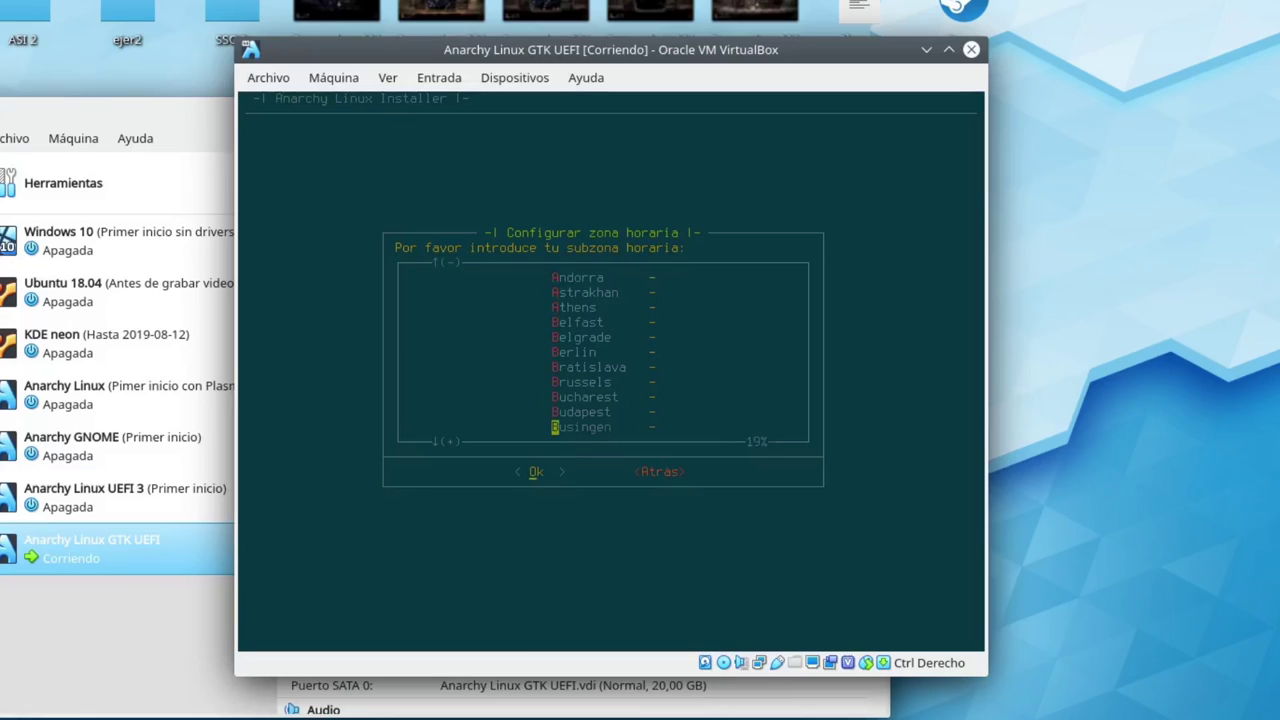
{"action": "key", "text": "Down"}
{"action": "key", "text": "Down"}
{"action": "key", "text": "Down"}
{"action": "key", "text": "Down"}
{"action": "key", "text": "Down"}
{"action": "key", "text": "Down"}
{"action": "key", "text": "Down"}
{"action": "key", "text": "Down"}
{"action": "key", "text": "Down"}
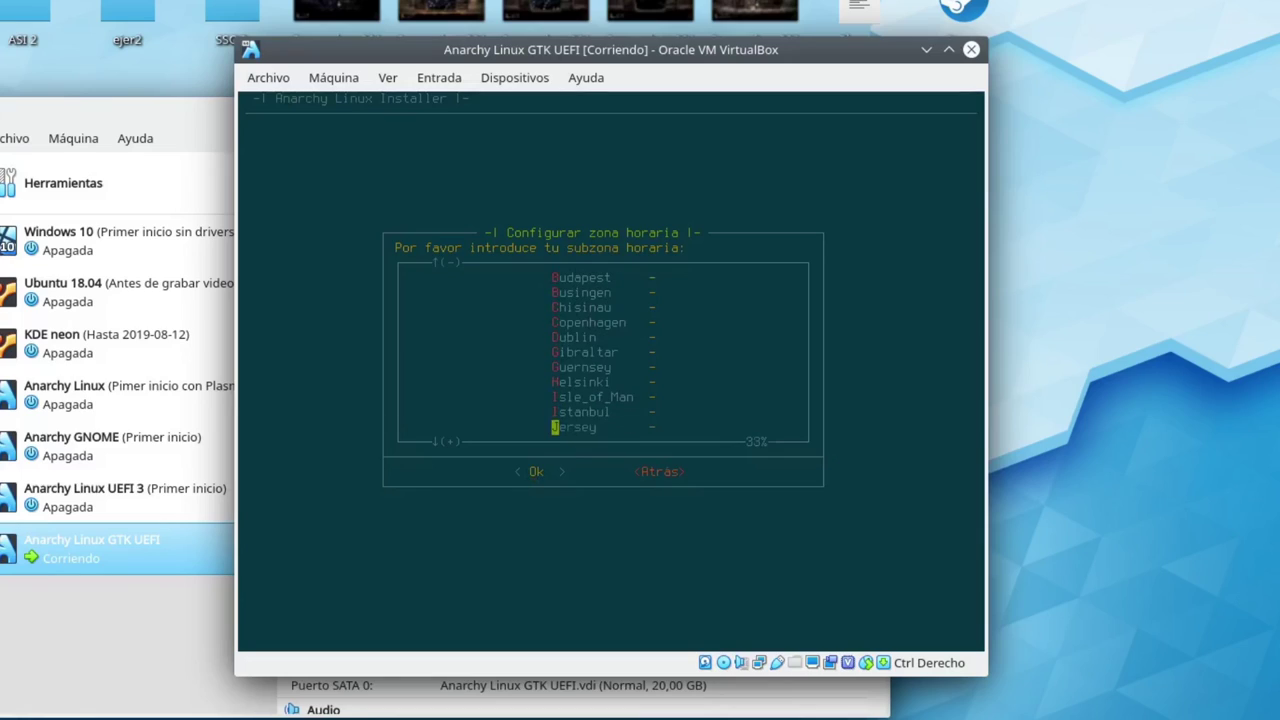
{"action": "key", "text": "Down"}
{"action": "key", "text": "Down"}
{"action": "key", "text": "Down"}
{"action": "key", "text": "Down"}
{"action": "key", "text": "Down"}
{"action": "key", "text": "Down"}
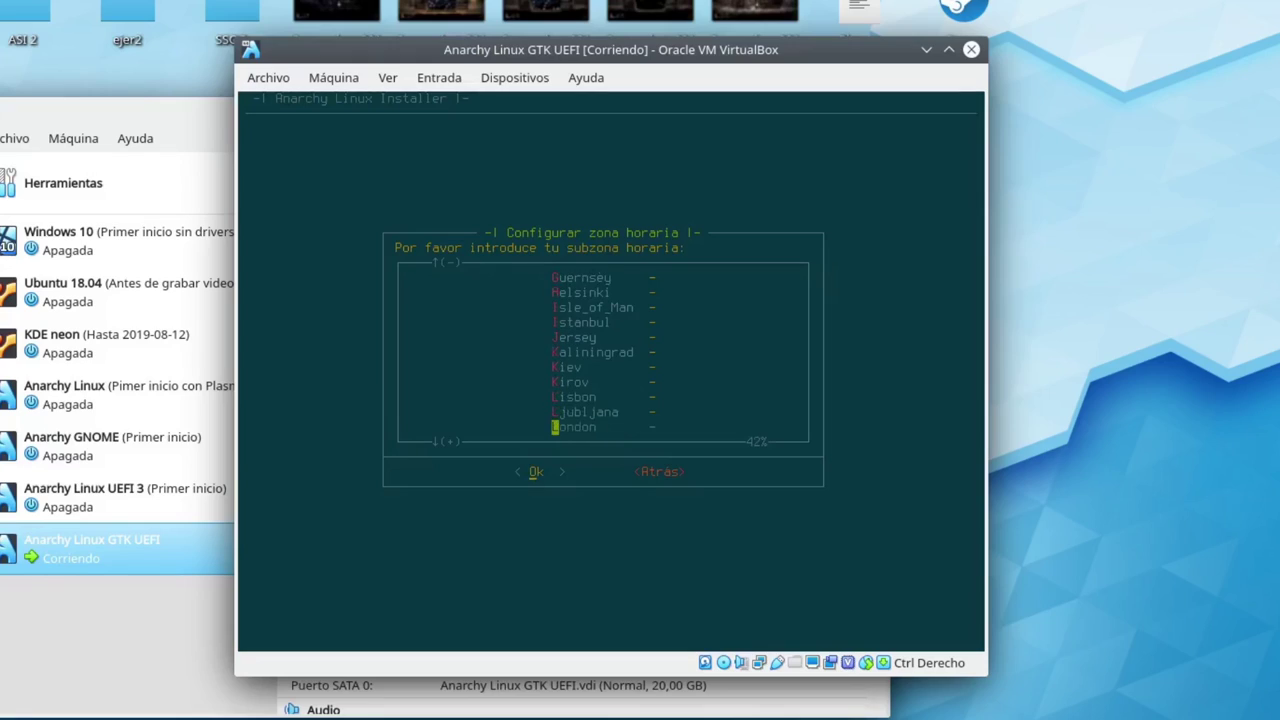
{"action": "key", "text": "Down"}
{"action": "key", "text": "Down"}
{"action": "key", "text": "Down"}
{"action": "key", "text": "Up"}
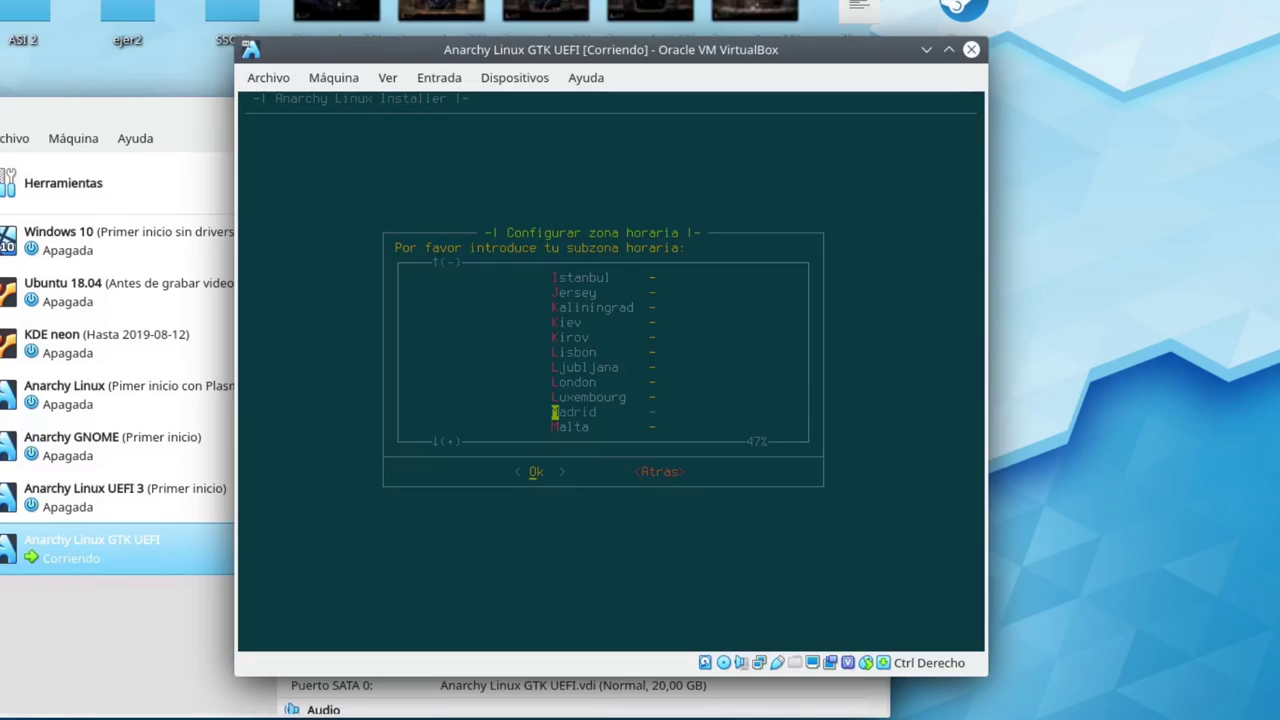
{"action": "key", "text": "Return"}
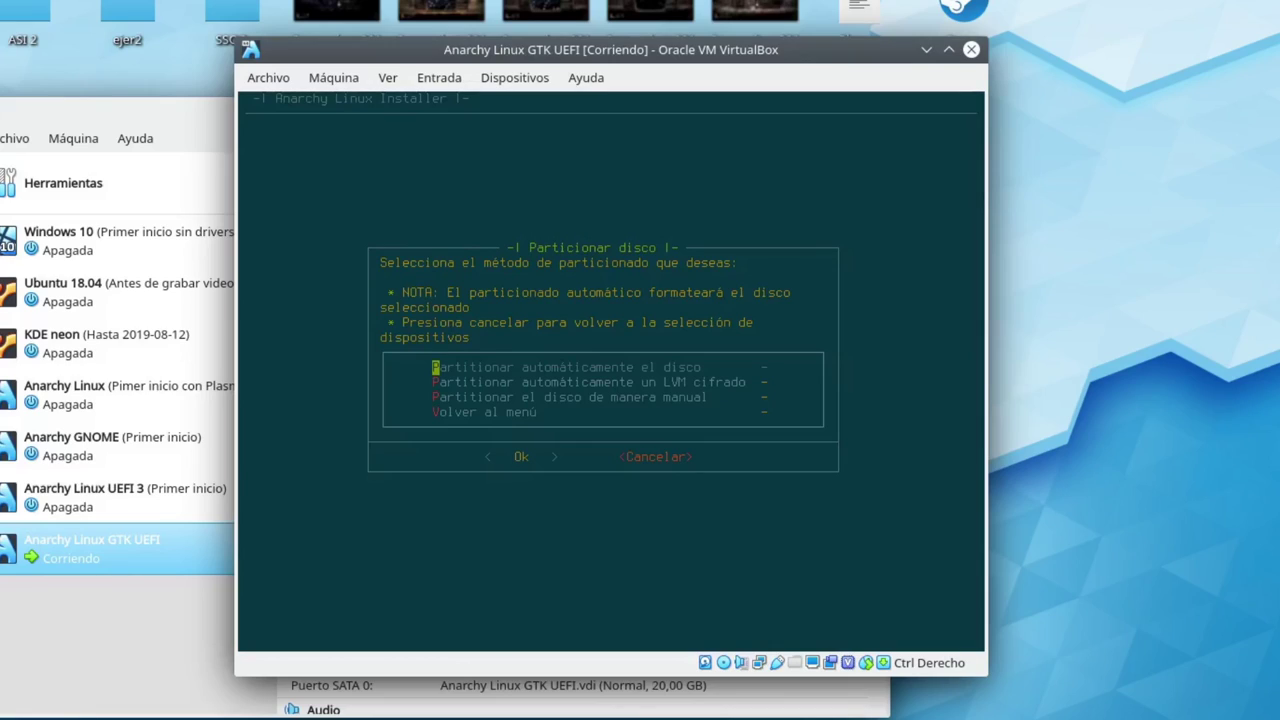
Highlight 'Partitionar el disco de manera manual' as the partitioning method
{"action": "key", "text": "Down"}
{"action": "key", "text": "Down"}
Confirm manual partitioning and pick the 20G /dev/sda disk in the partition menu
{"action": "key", "text": "Return"}
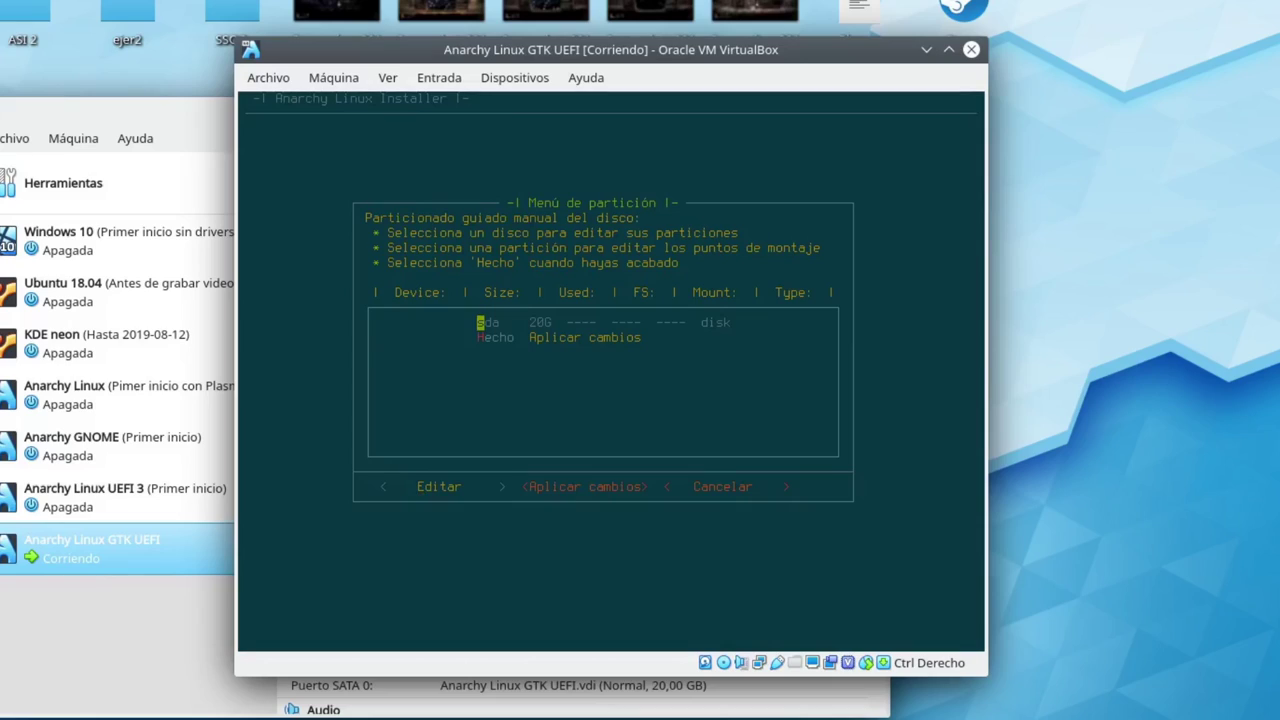
{"action": "key", "text": "Return"}
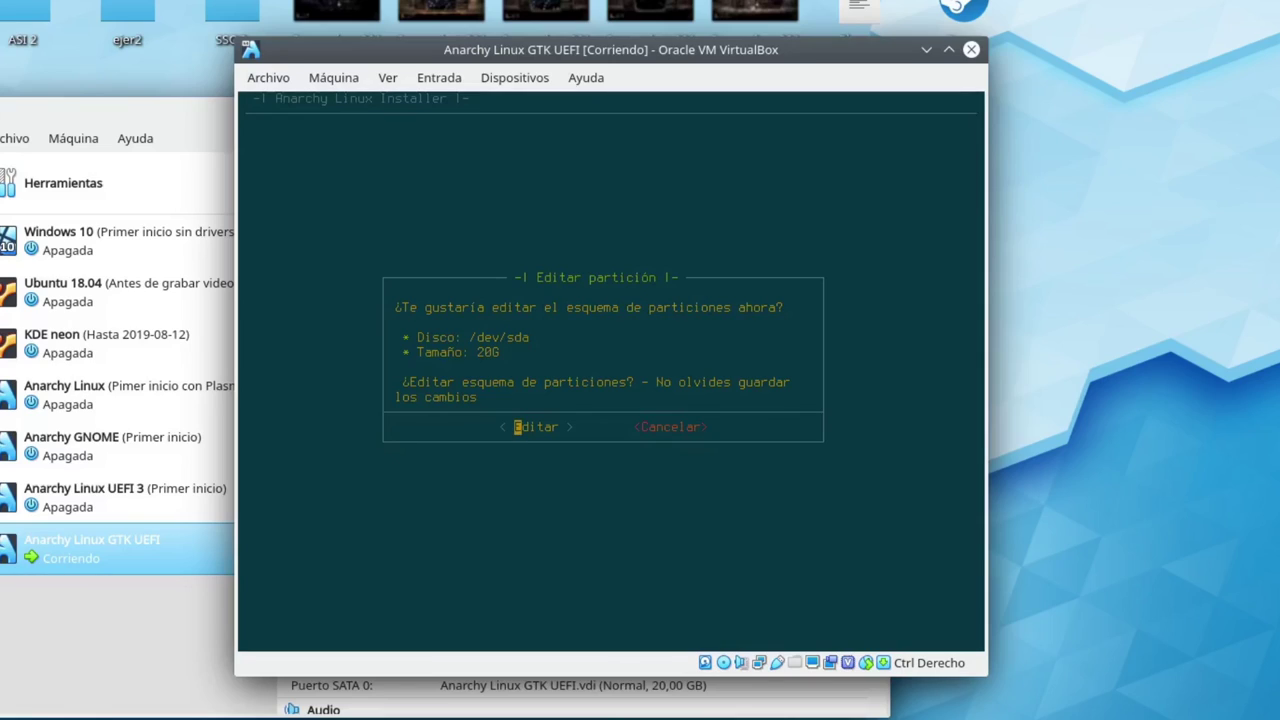
Agree to edit /dev/sda's partition scheme and launch cfdisk on it
{"action": "key", "text": "Return"}
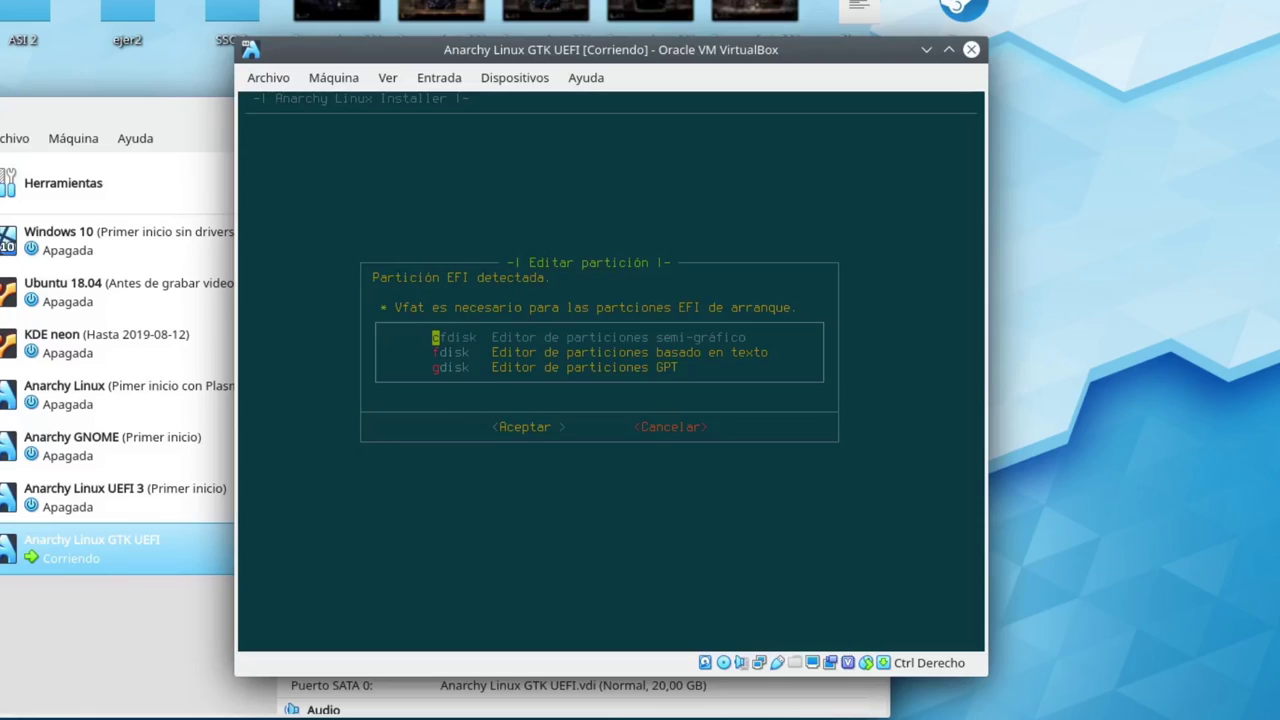
{"action": "key", "text": "Return"}
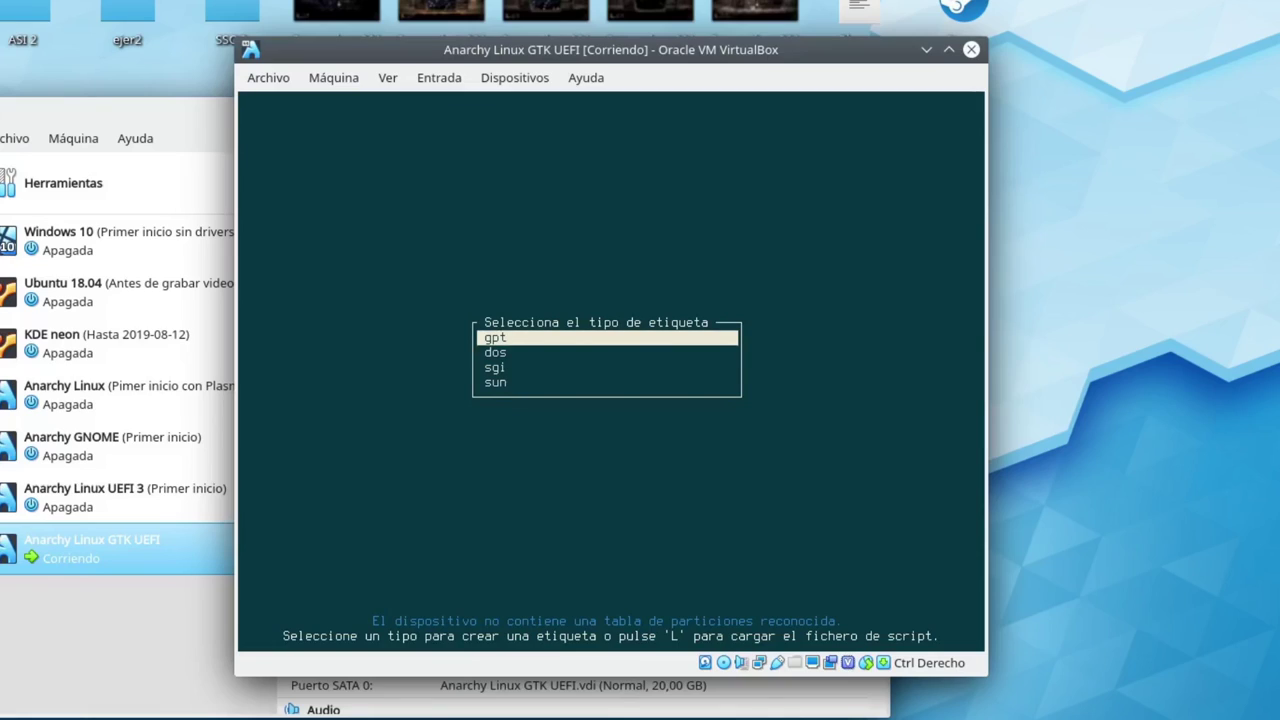
Label /dev/sda with a gpt partition table, leaving the Nueva action selected
{"action": "key", "text": "Return"}
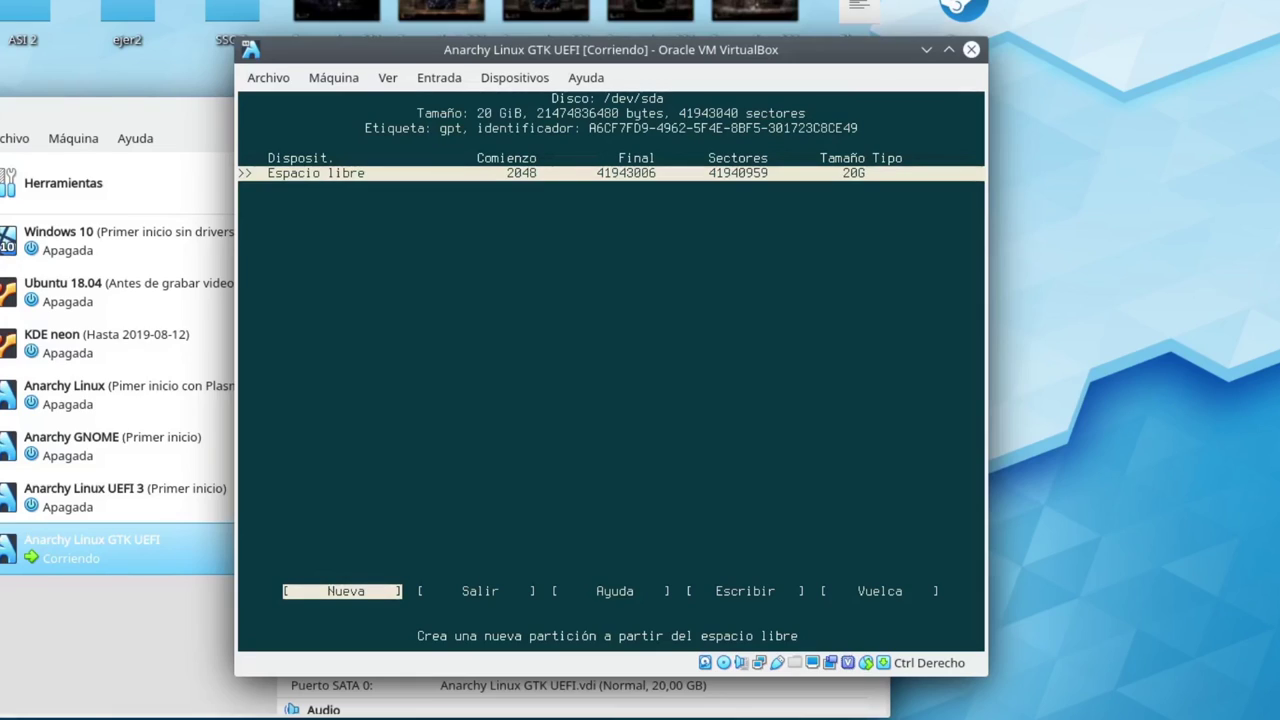
{"action": "key", "text": "Right"}
{"action": "key", "text": "Right"}
{"action": "key", "text": "Right"}
{"action": "key", "text": "Right"}
{"action": "key", "text": "Left"}
{"action": "key", "text": "Left"}
{"action": "key", "text": "Left"}
{"action": "key", "text": "Left"}
{"action": "key", "text": "Right"}
{"action": "key", "text": "Right"}
{"action": "key", "text": "Right"}
{"action": "key", "text": "Right"}
{"action": "key", "text": "Left"}
{"action": "key", "text": "Left"}
{"action": "key", "text": "Left"}
{"action": "key", "text": "Left"}
{"action": "key", "text": "Right"}
{"action": "key", "text": "Right"}
{"action": "key", "text": "Right"}
{"action": "key", "text": "Right"}
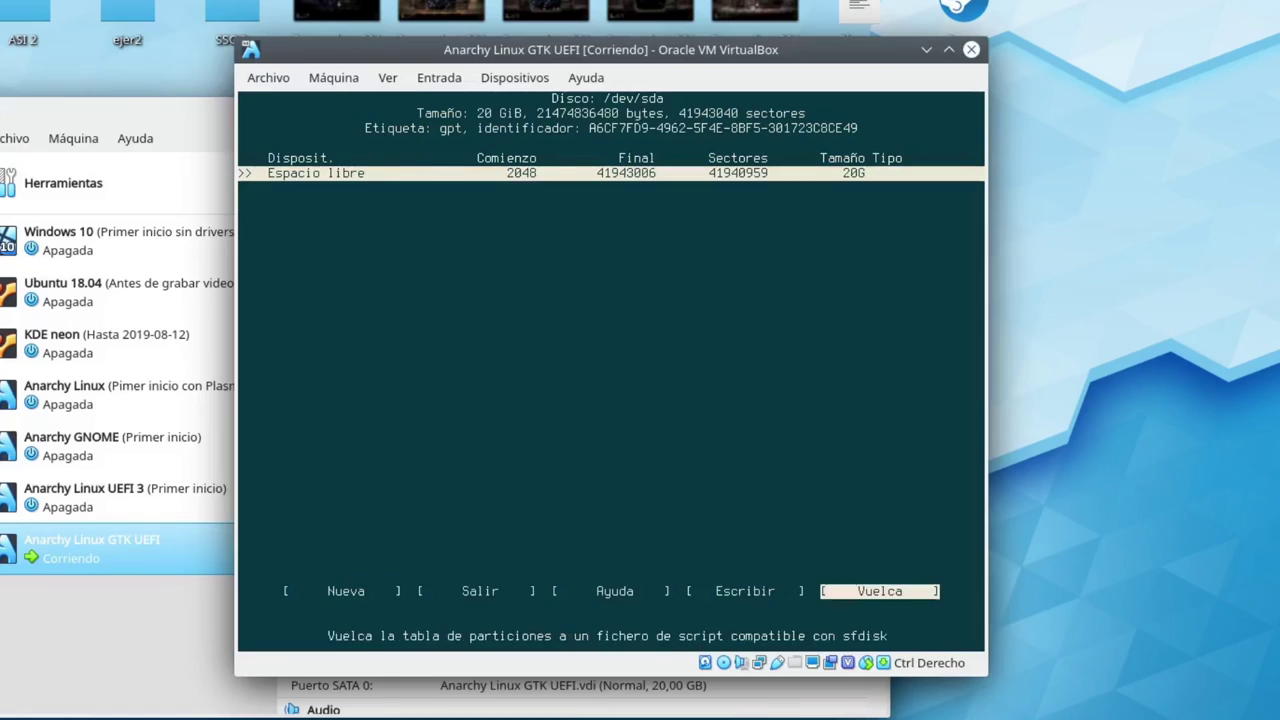
{"action": "key", "text": "Right"}
{"action": "key", "text": "Left"}
{"action": "key", "text": "Left"}
{"action": "key", "text": "Left"}
{"action": "key", "text": "Left"}
{"action": "key", "text": "Left"}
{"action": "key", "text": "Right"}
{"action": "key", "text": "Right"}
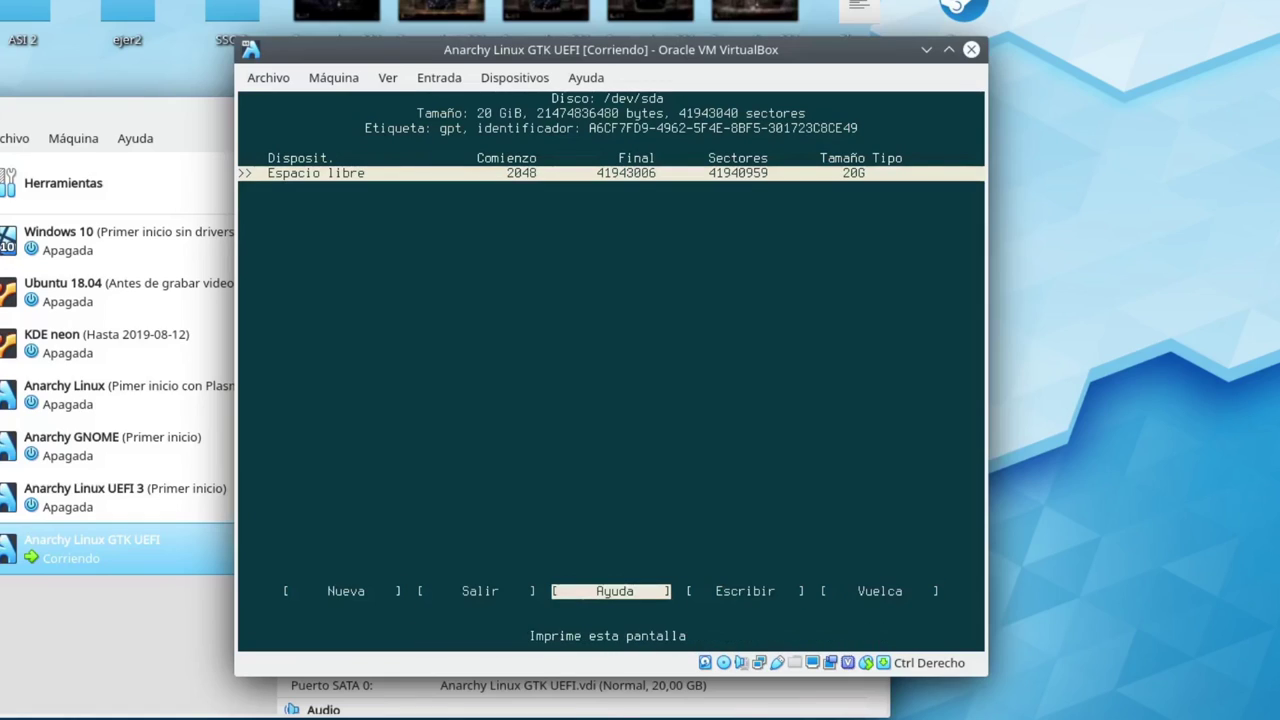
{"action": "key", "text": "Left"}
{"action": "key", "text": "Left"}
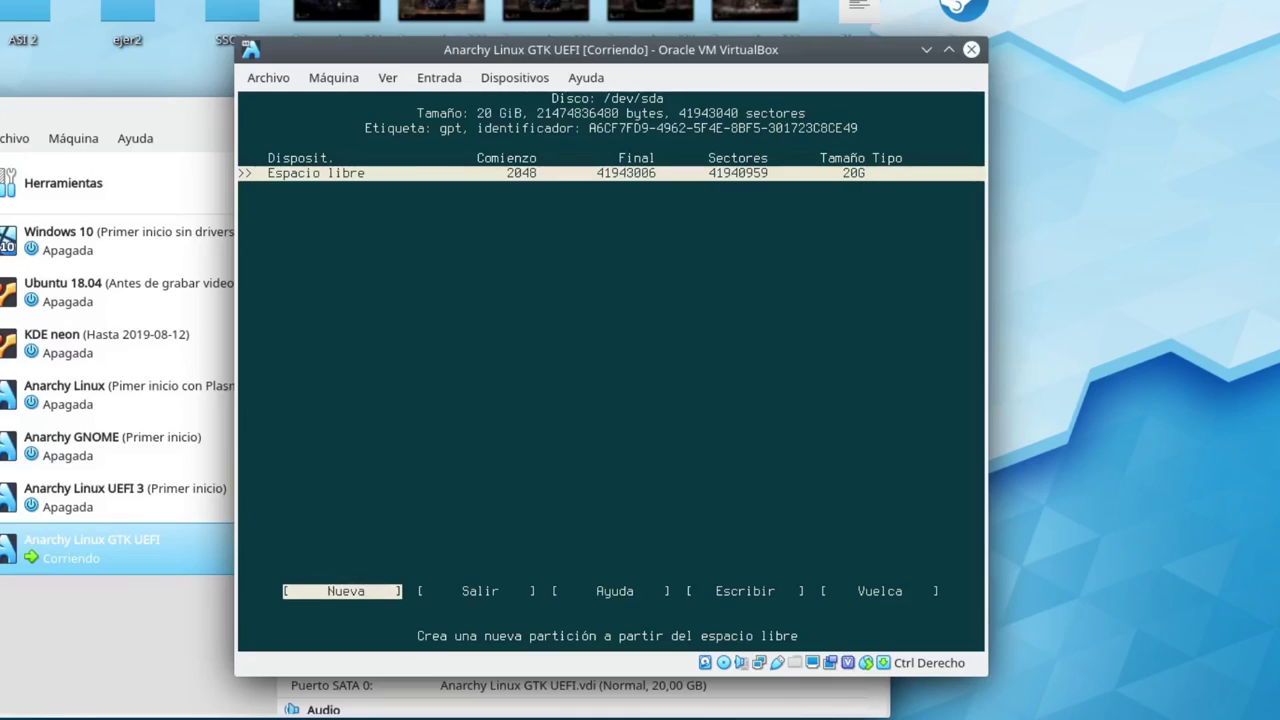
Create a 300MB /dev/sda1 partition (shown as 286M), leaving 19.7G free
{"action": "key", "text": "Return"}
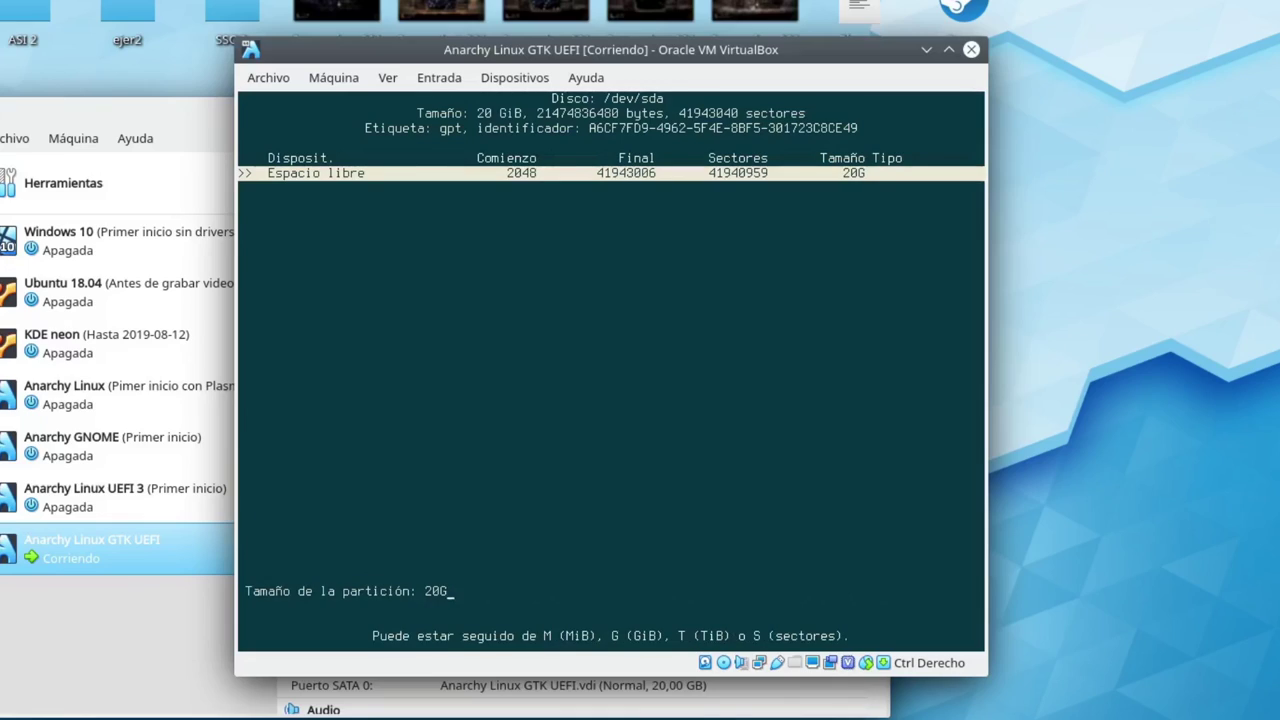
{"action": "key", "text": "BackSpace"}
{"action": "key", "text": "BackSpace"}
{"action": "key", "text": "BackSpace"}
{"action": "type", "text": "300MB"}
{"action": "key", "text": "Return"}
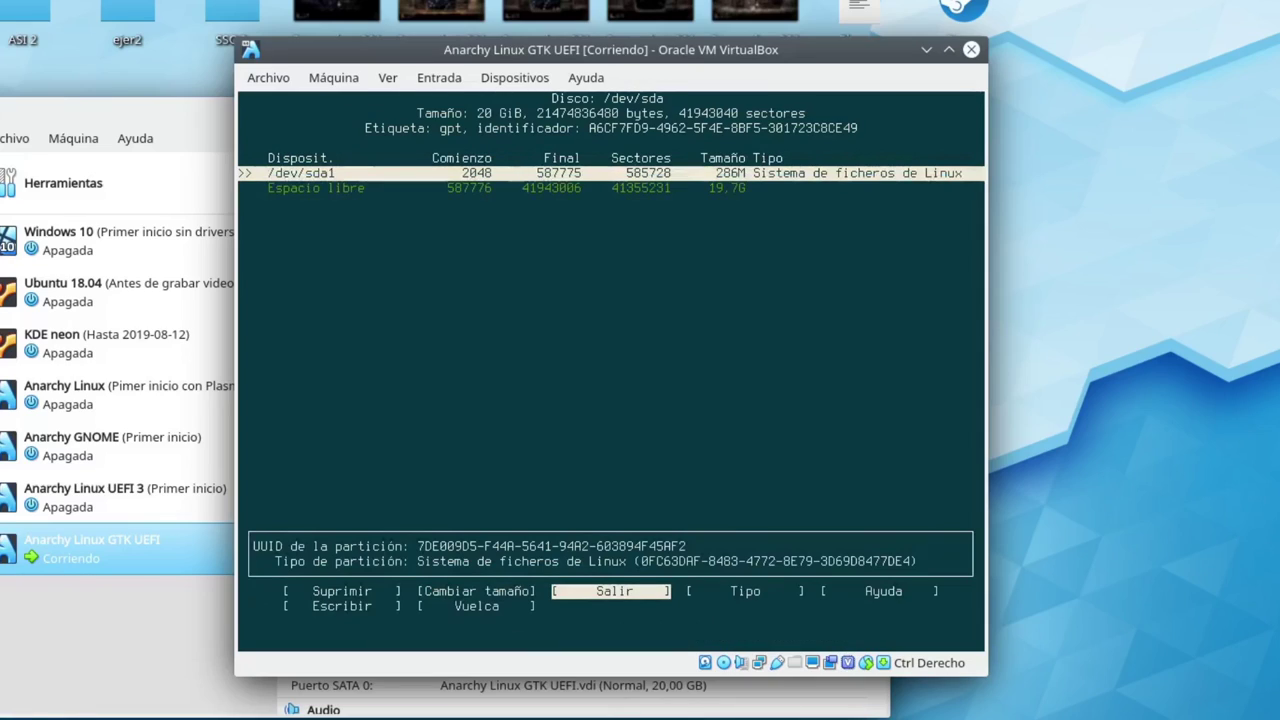
{"action": "key", "text": "Down"}
{"action": "key", "text": "Up"}
{"action": "key", "text": "Down"}
{"action": "key", "text": "Up"}
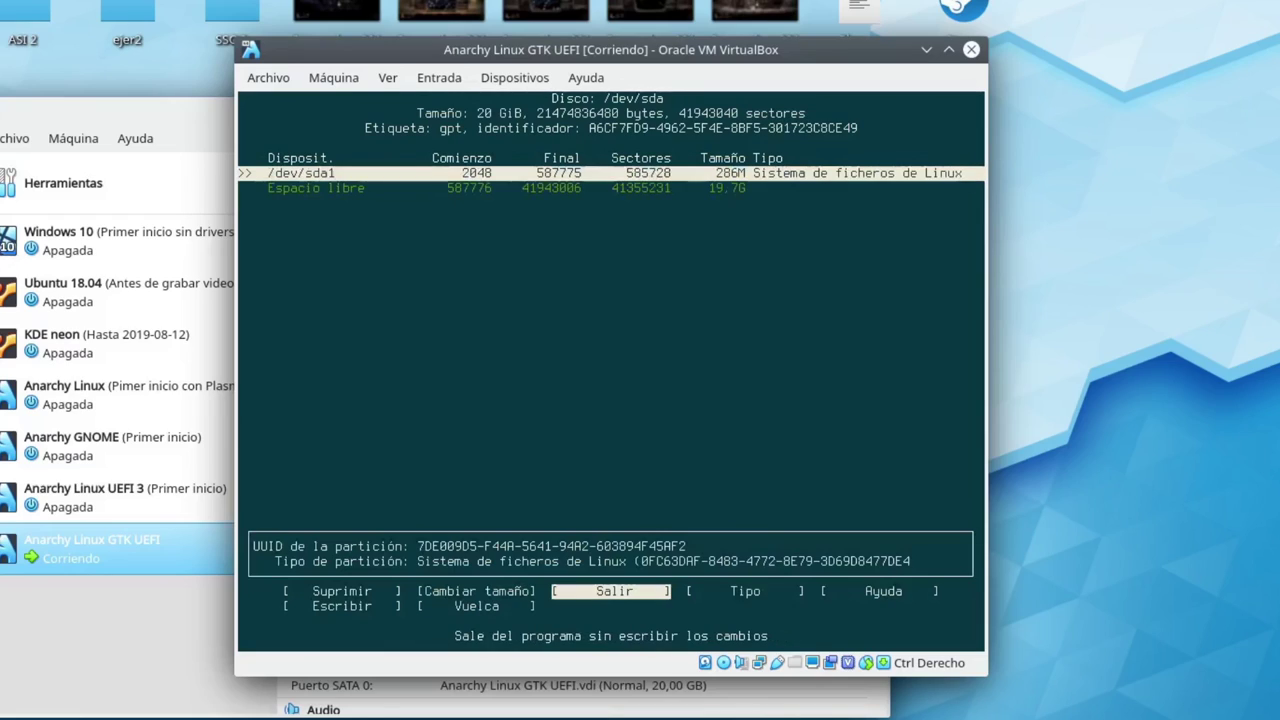
{"action": "key", "text": "Down"}
{"action": "key", "text": "Up"}
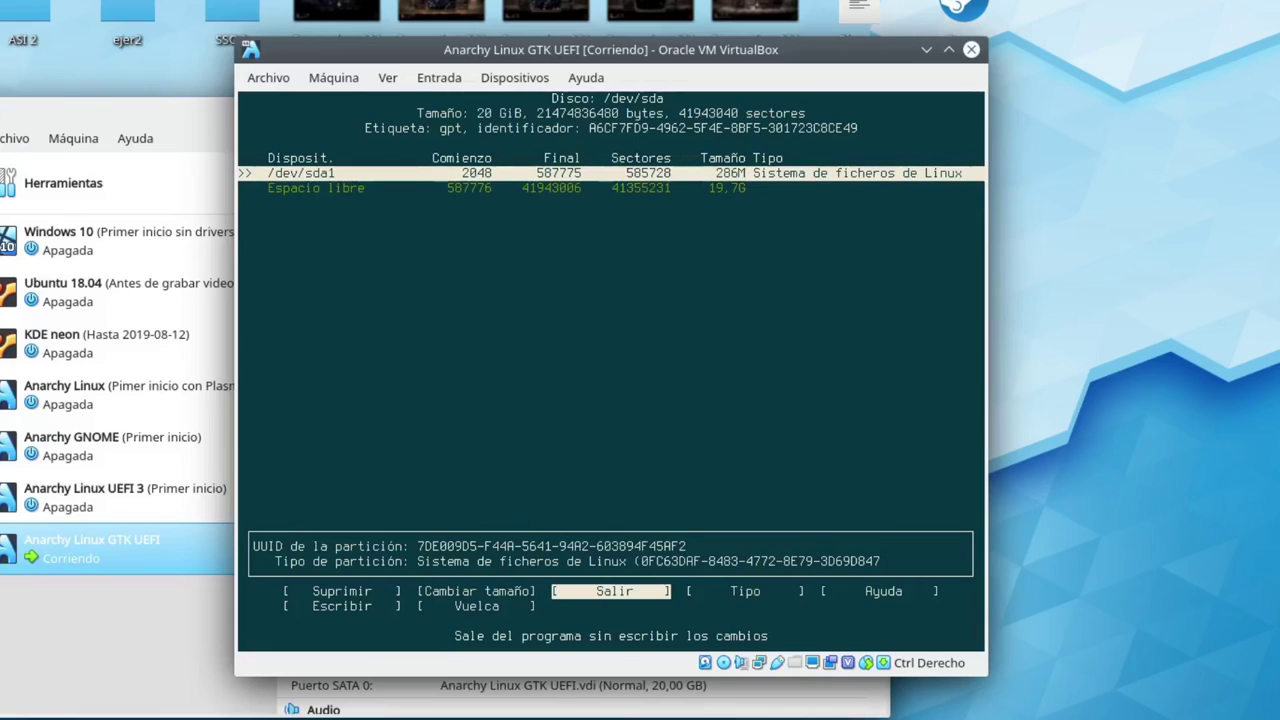
{"action": "key", "text": "Right"}
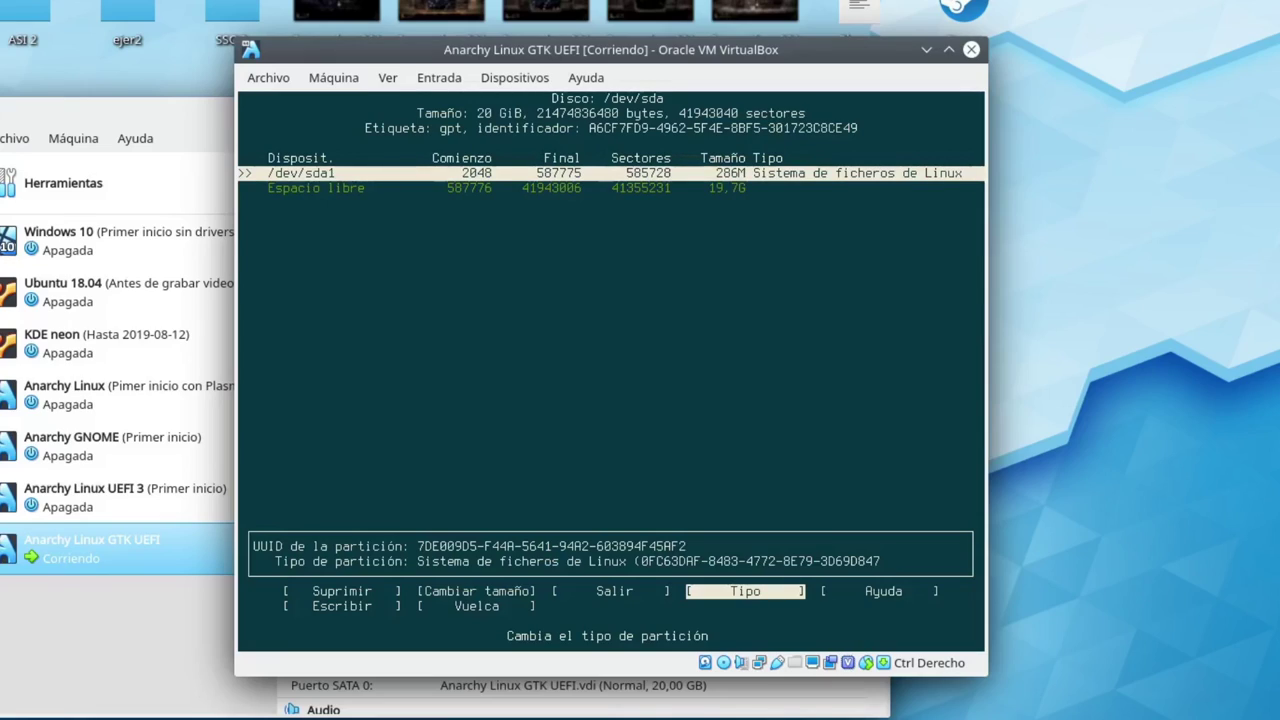
Change /dev/sda1's partition type to Sistema EFI
{"action": "key", "text": "Return"}
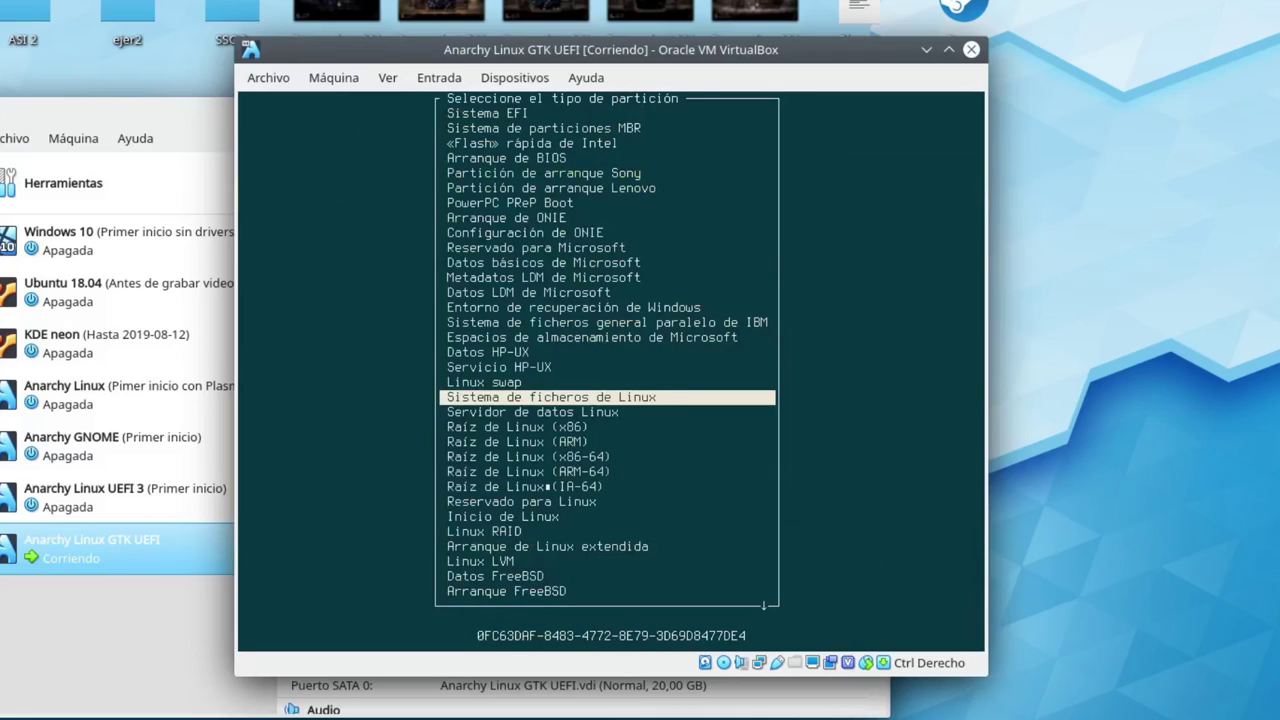
{"action": "key", "text": "Up"}
{"action": "key", "text": "Up"}
{"action": "key", "text": "Up"}
{"action": "key", "text": "Up"}
{"action": "key", "text": "Up"}
{"action": "key", "text": "Up"}
{"action": "key", "text": "Up"}
{"action": "key", "text": "Up"}
{"action": "key", "text": "Up"}
{"action": "key", "text": "Up"}
{"action": "key", "text": "Up"}
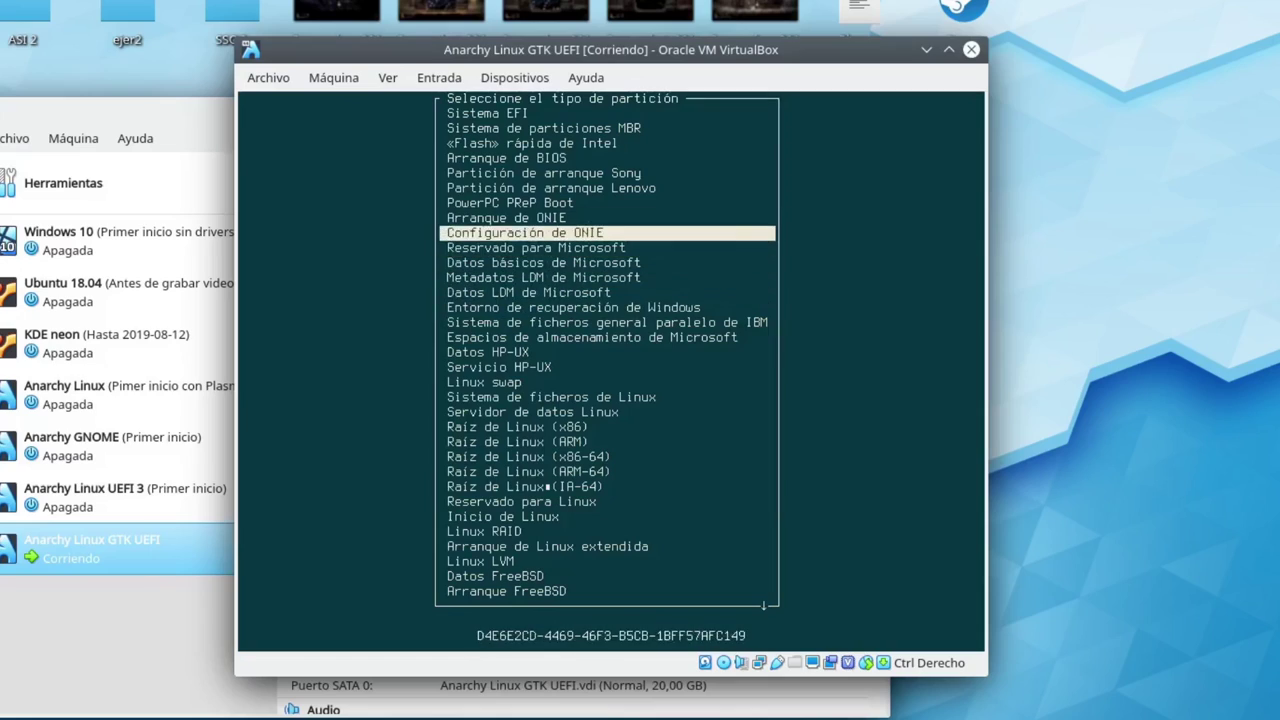
{"action": "key", "text": "Up"}
{"action": "key", "text": "Up"}
{"action": "key", "text": "Up"}
{"action": "key", "text": "Up"}
{"action": "key", "text": "Up"}
{"action": "key", "text": "Up"}
{"action": "key", "text": "Up"}
{"action": "key", "text": "Up"}
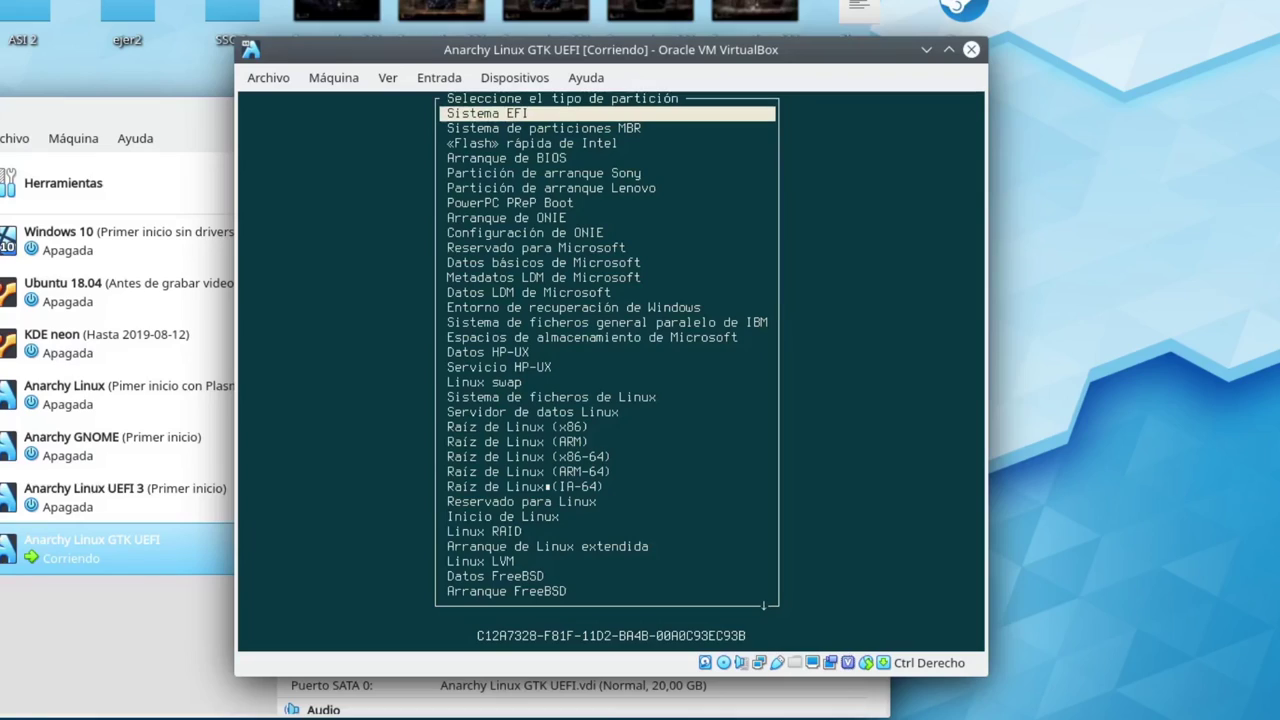
{"action": "key", "text": "Down"}
{"action": "key", "text": "Down"}
{"action": "key", "text": "Down"}
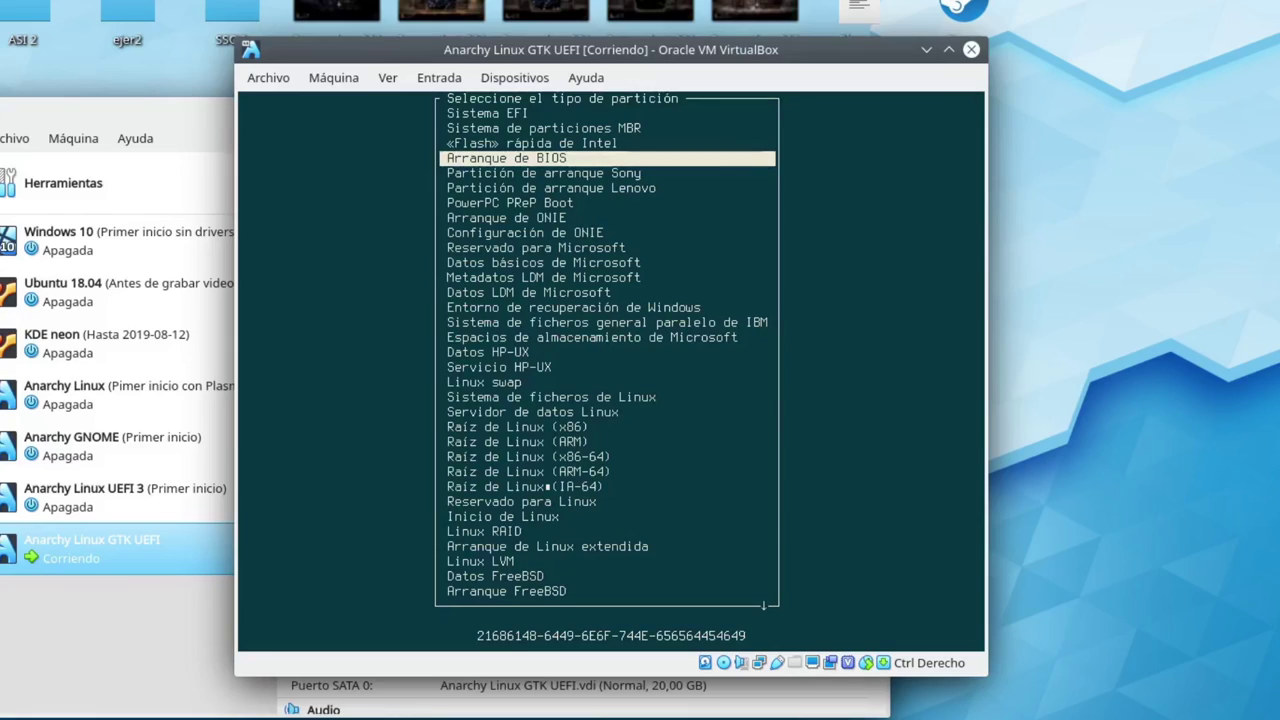
{"action": "key", "text": "Up"}
{"action": "key", "text": "Up"}
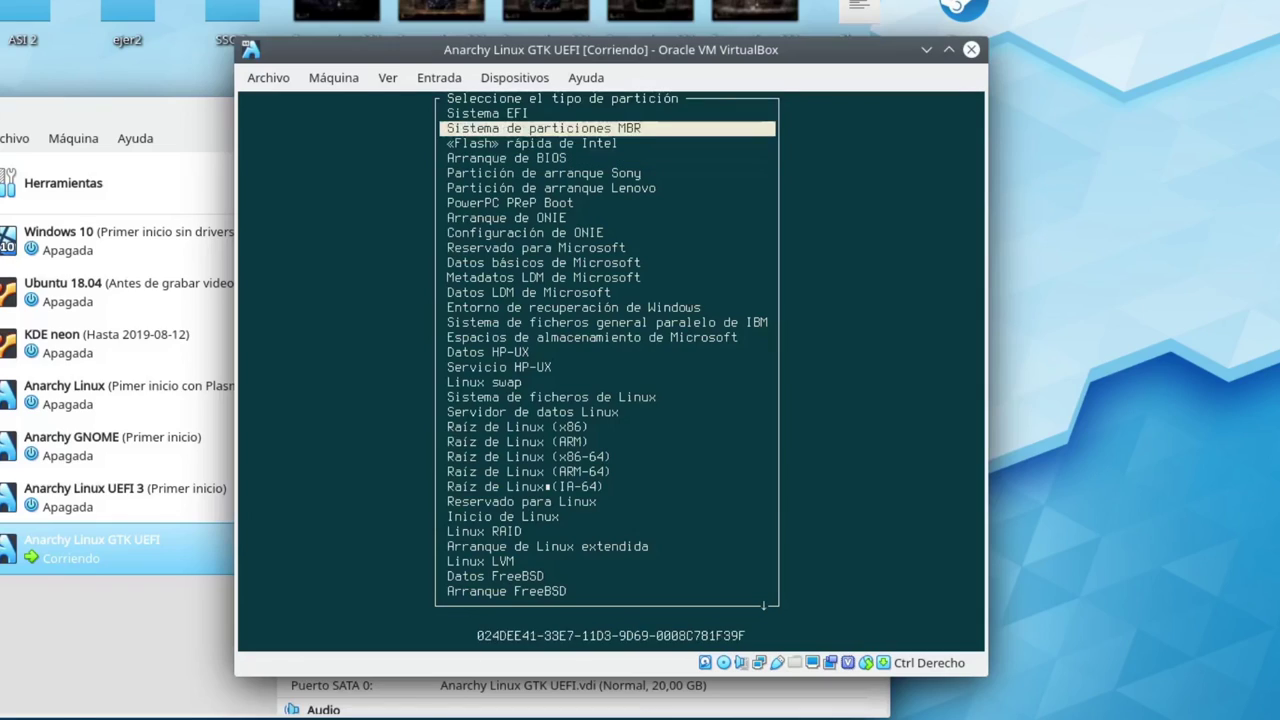
{"action": "key", "text": "Up"}
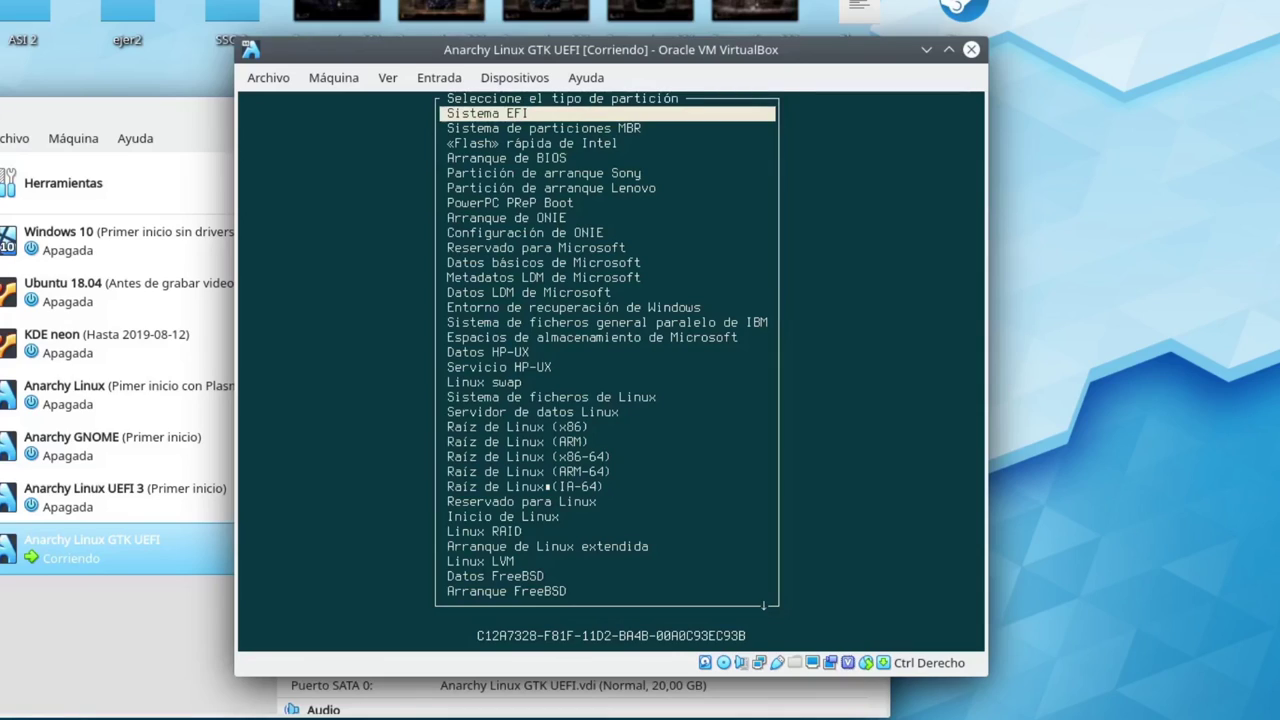
{"action": "key", "text": "Return"}
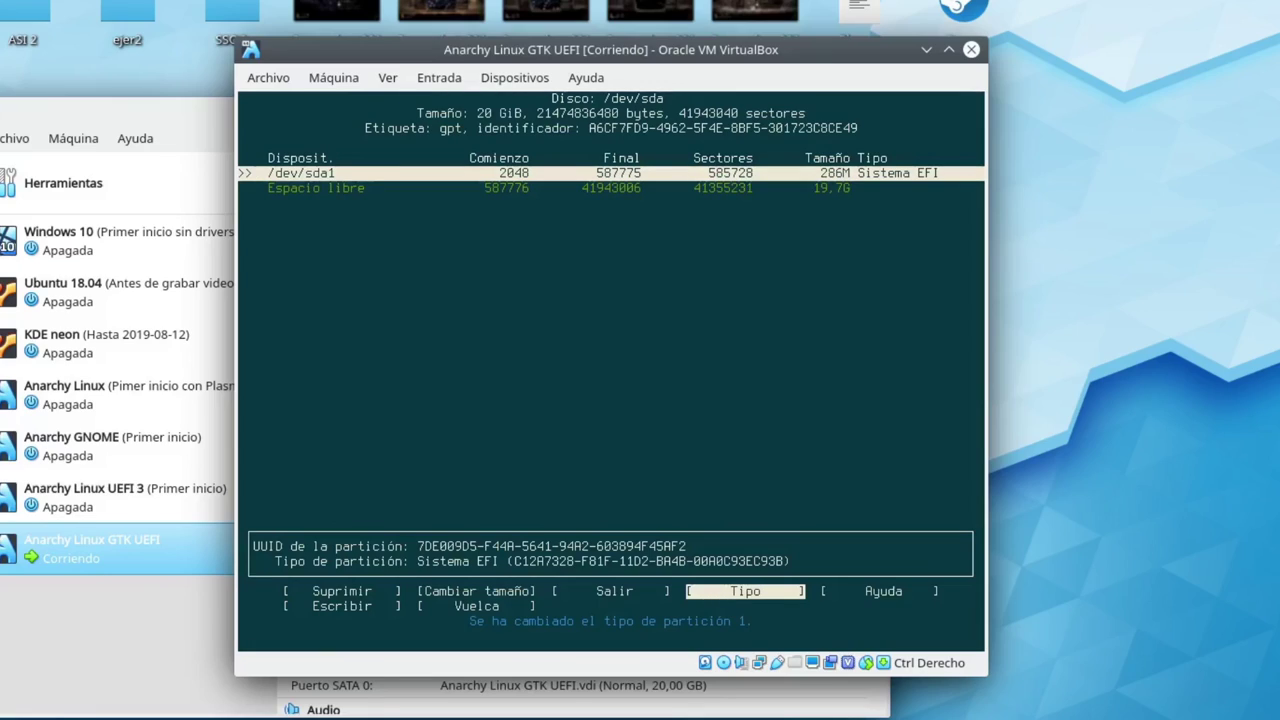
Create an 18,7G /dev/sda2 partition in the free space, leaving 1G unallocated
{"action": "key", "text": "Down"}
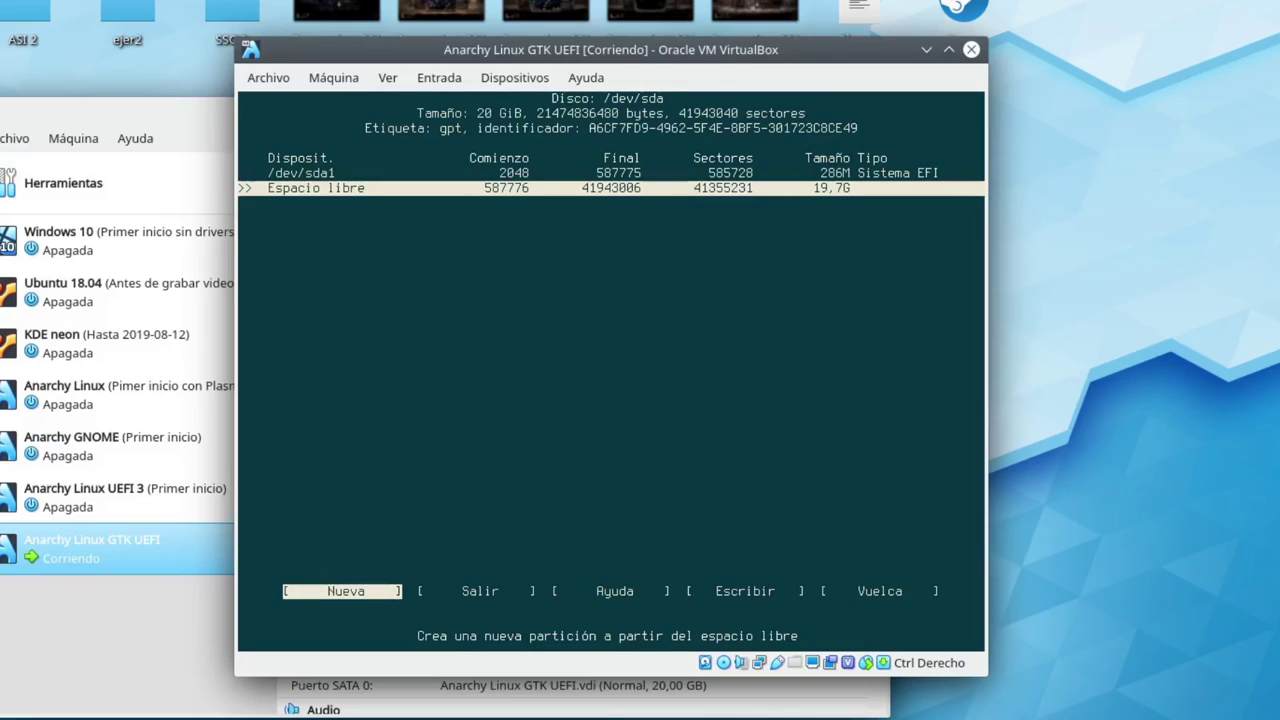
{"action": "key", "text": "Return"}
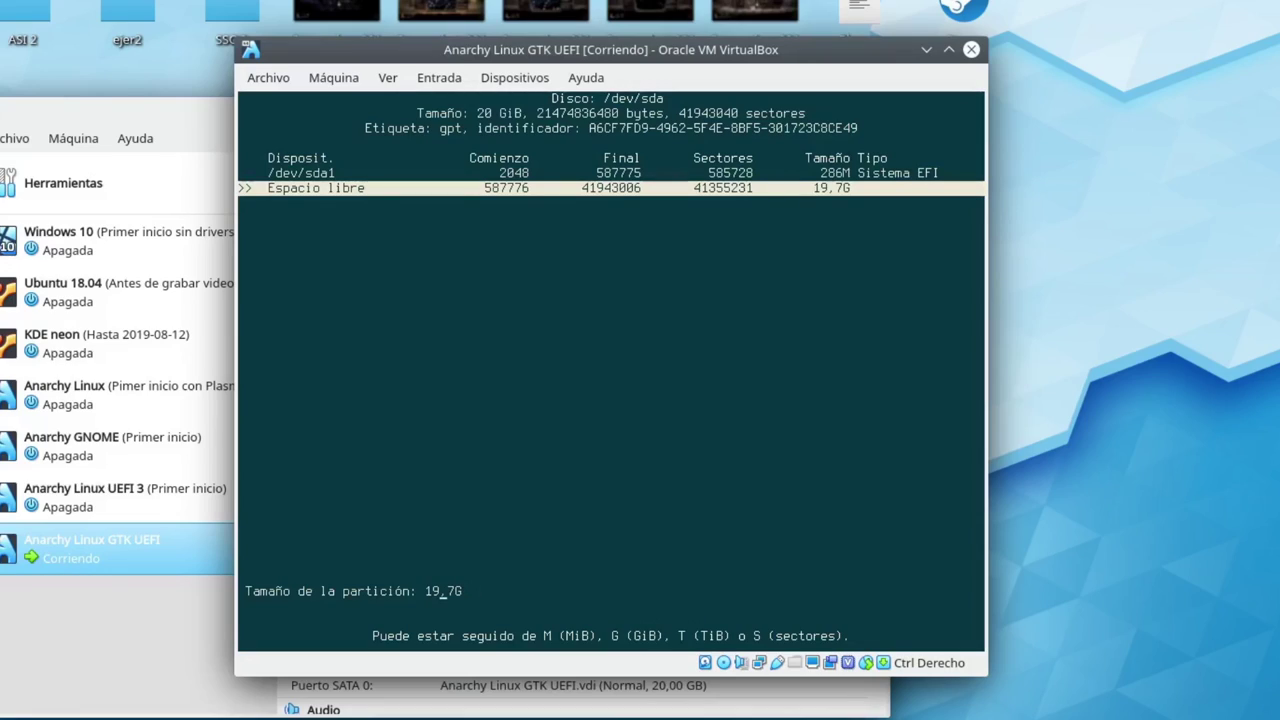
{"action": "key", "text": "BackSpace"}
{"action": "type", "text": "8"}
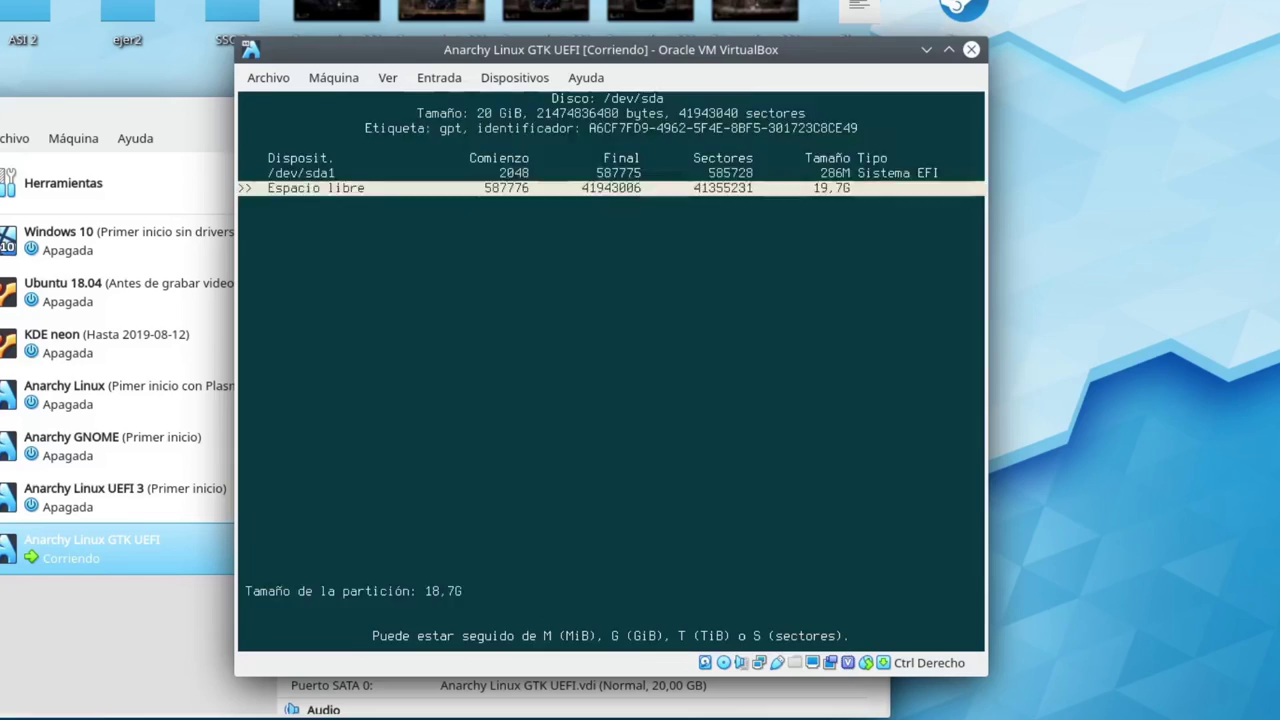
{"action": "key", "text": "Return"}
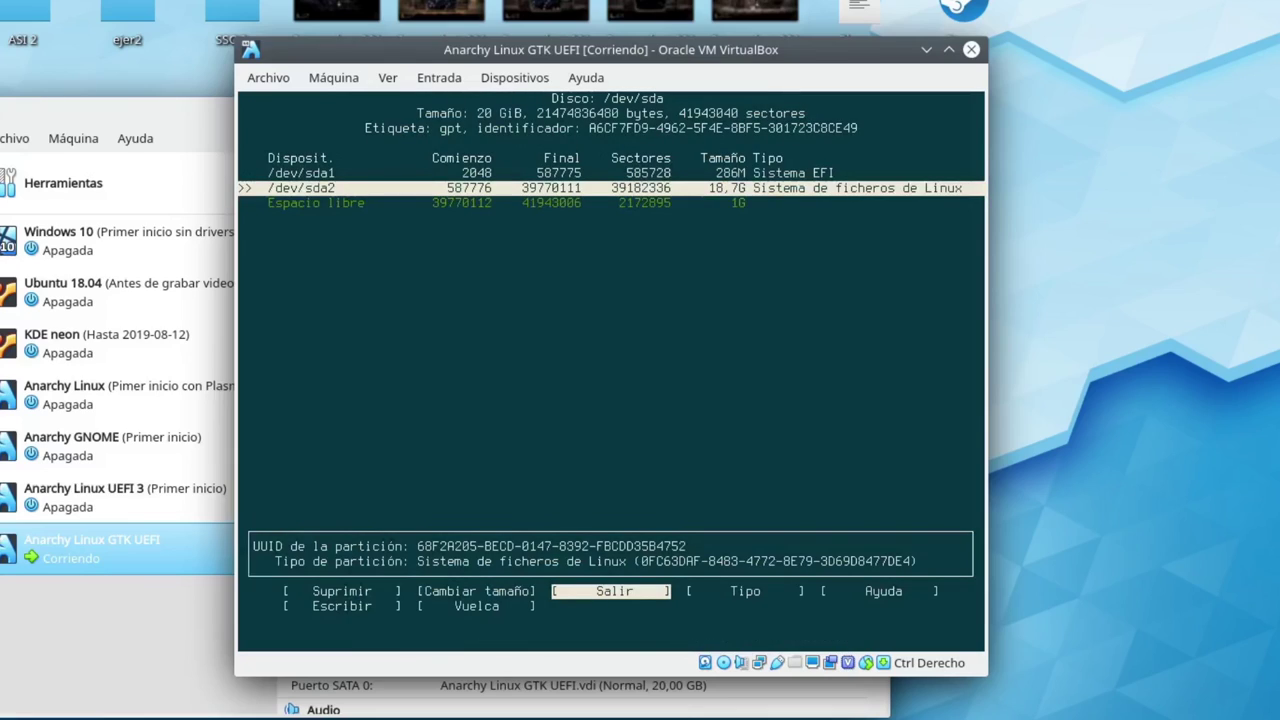
{"action": "key", "text": "Down"}
{"action": "key", "text": "Up"}
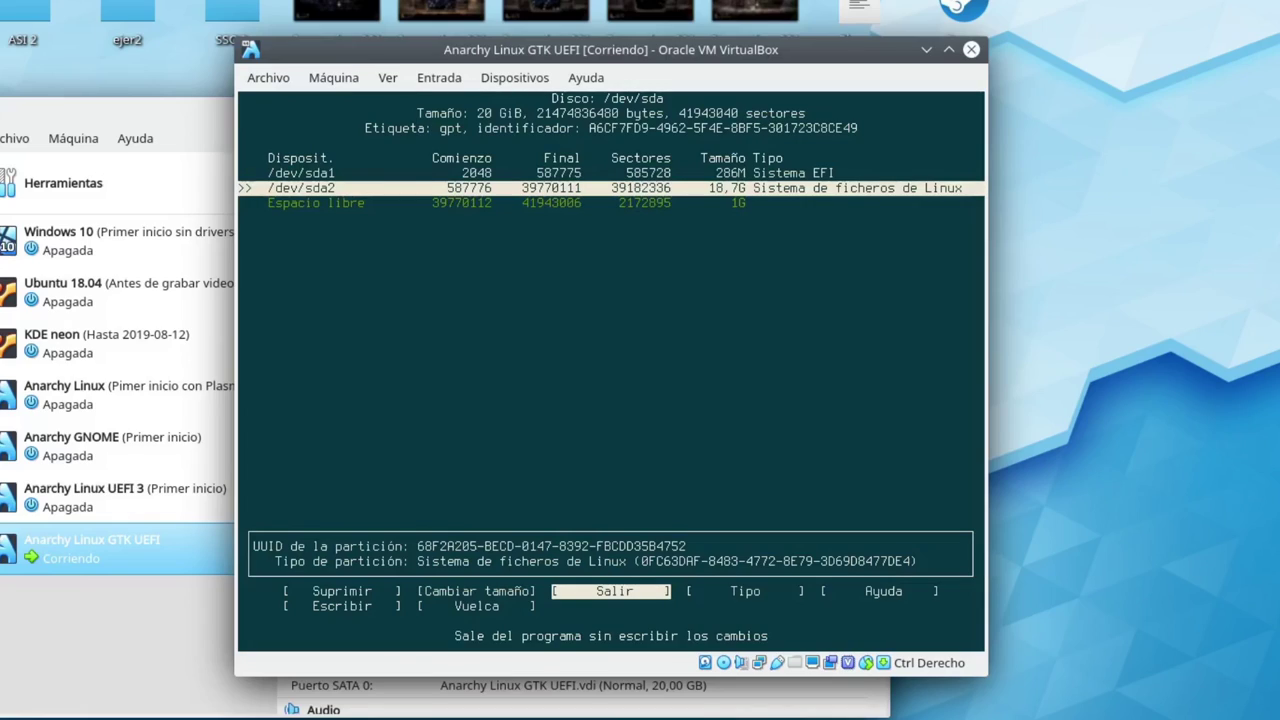
{"action": "key", "text": "Down"}
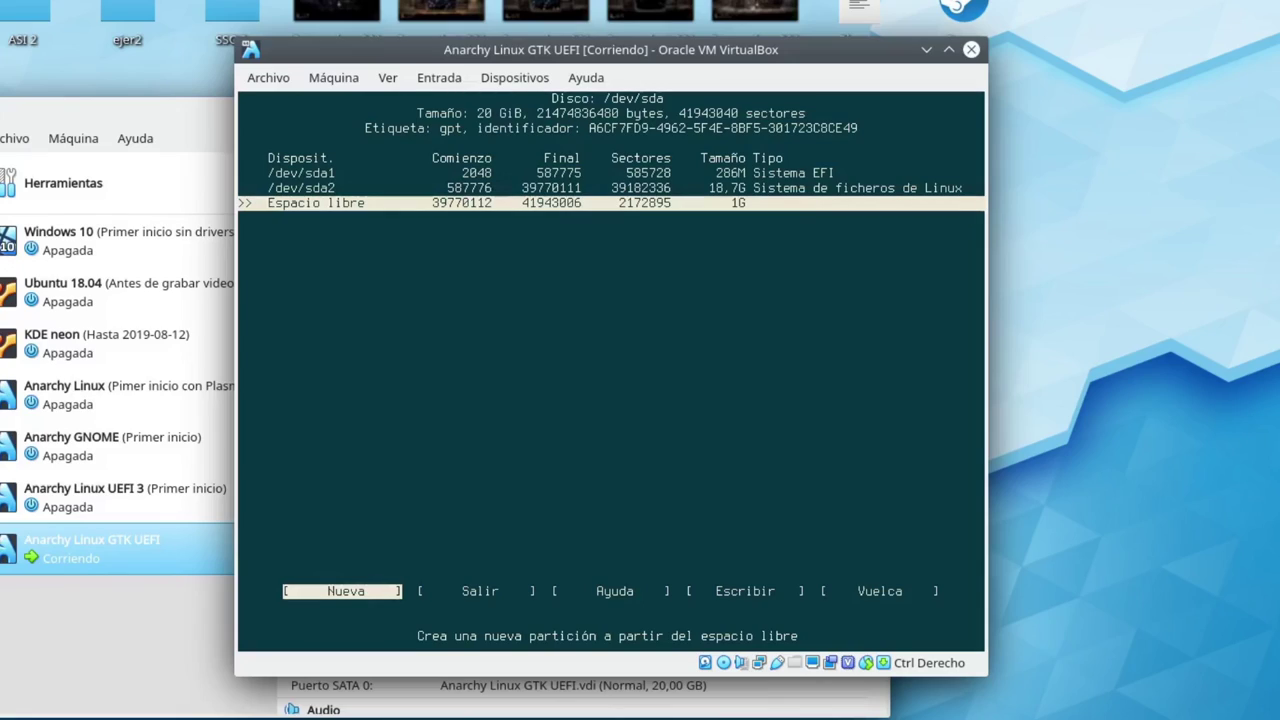
Create a 1G /dev/sda3 partition in the free space and set its type to Linux swap
{"action": "key", "text": "Return"}
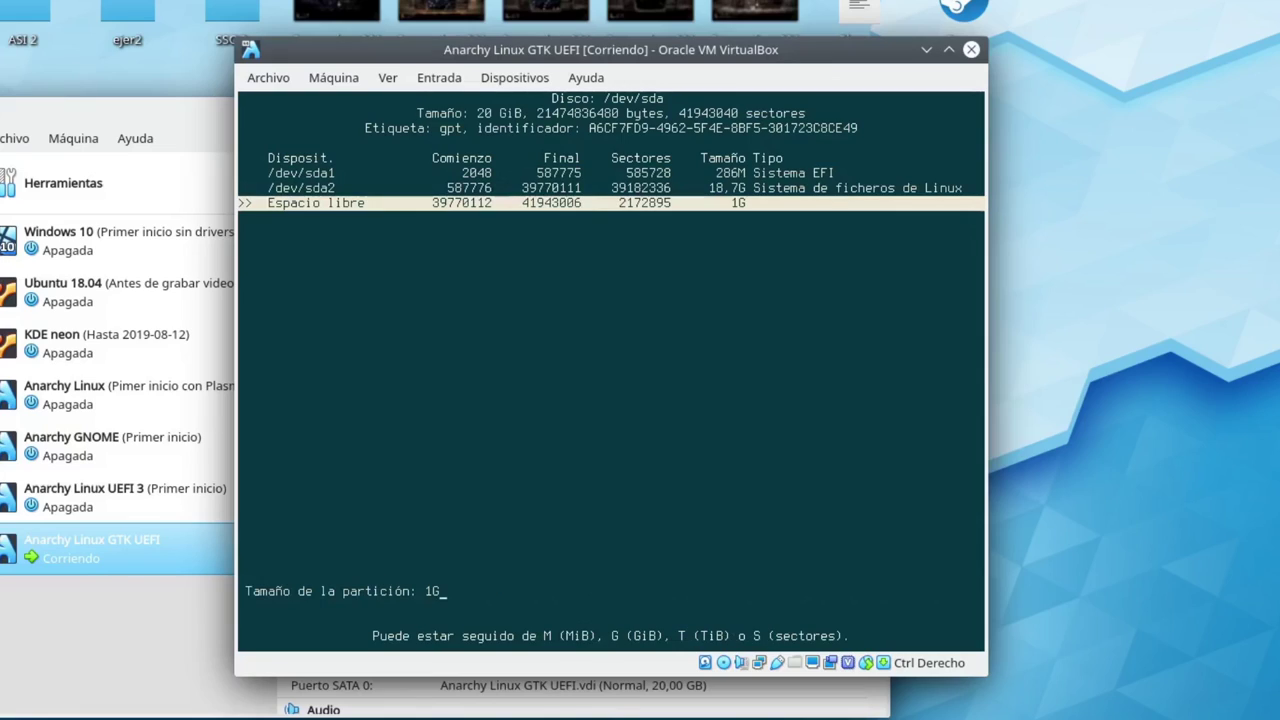
{"action": "key", "text": "Return"}
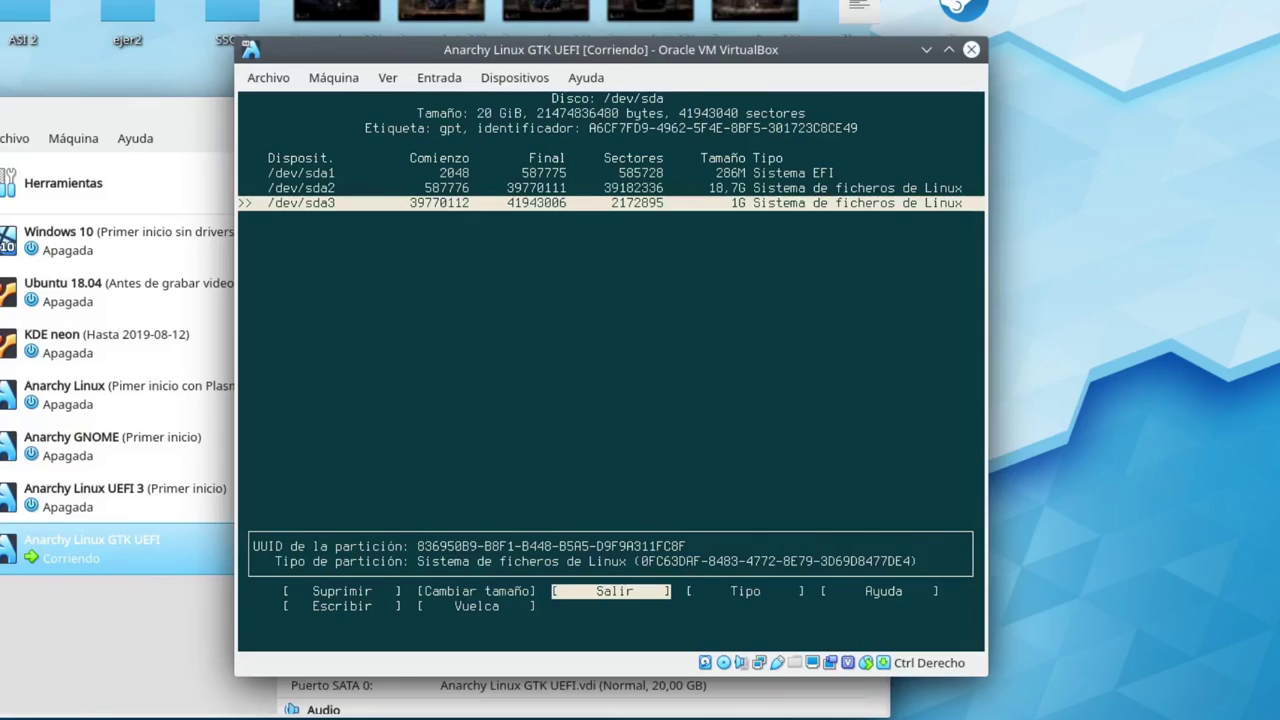
{"action": "key", "text": "Right"}
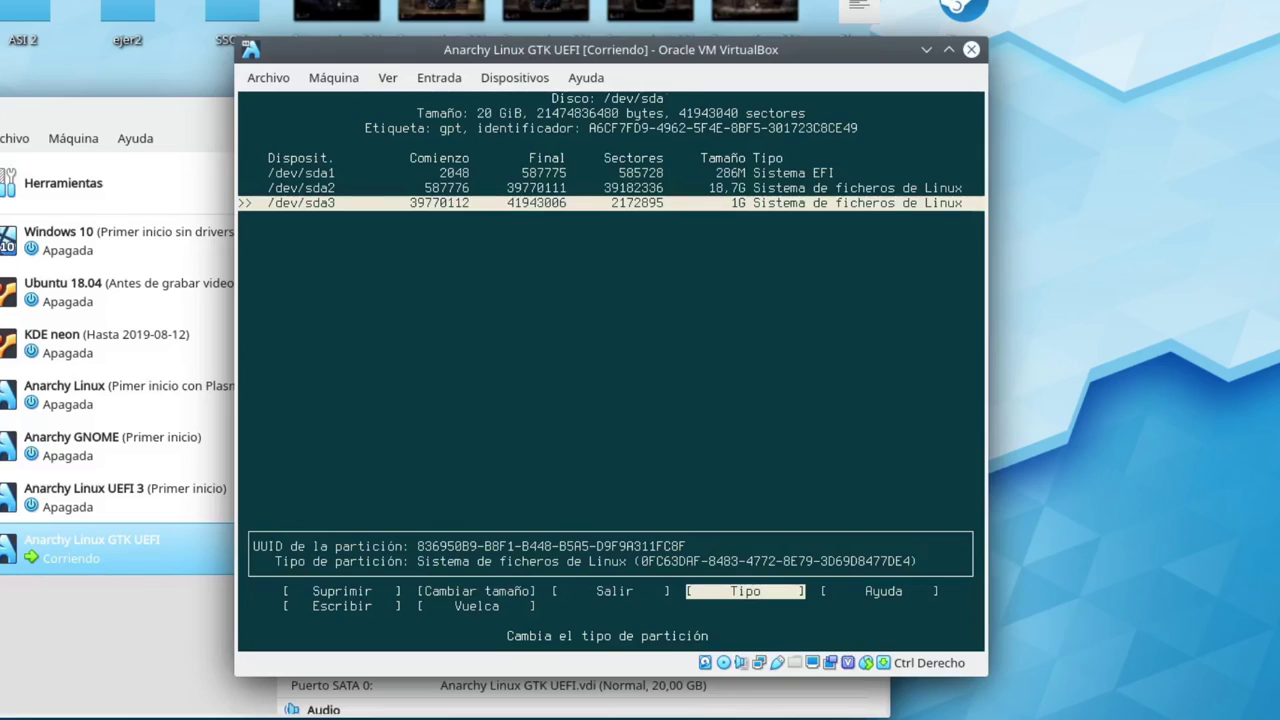
{"action": "key", "text": "Return"}
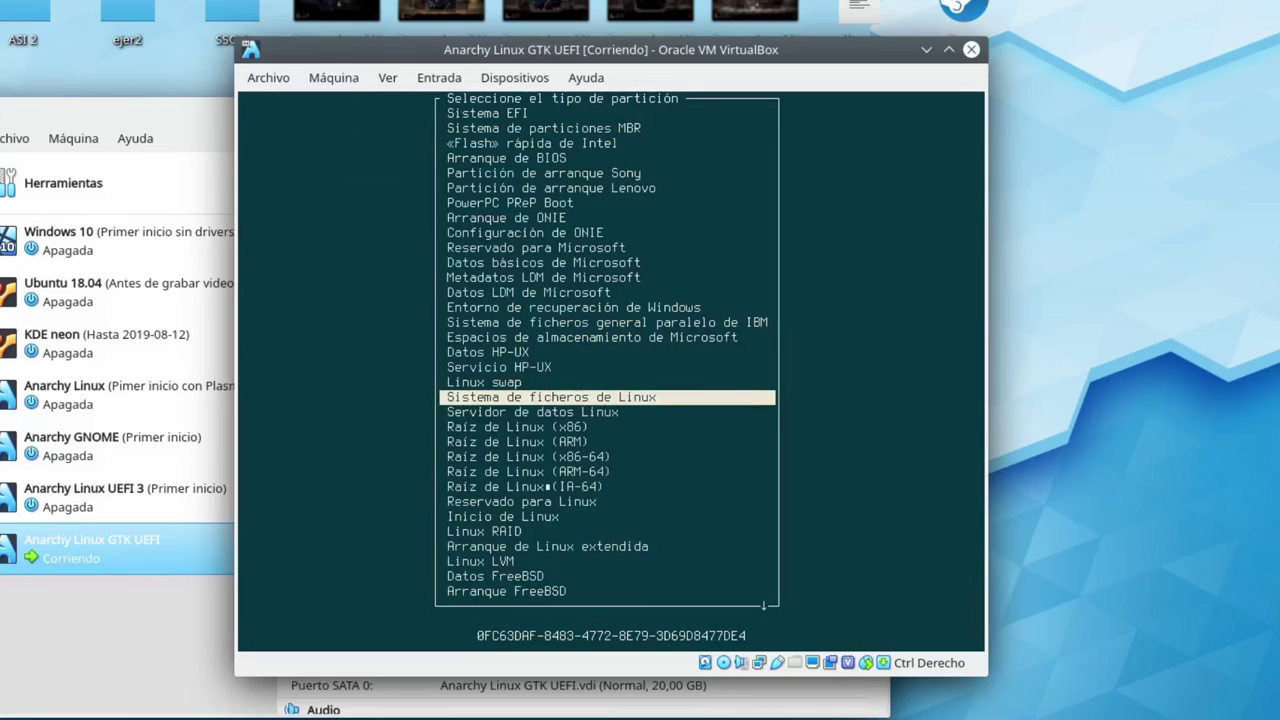
{"action": "key", "text": "Up"}
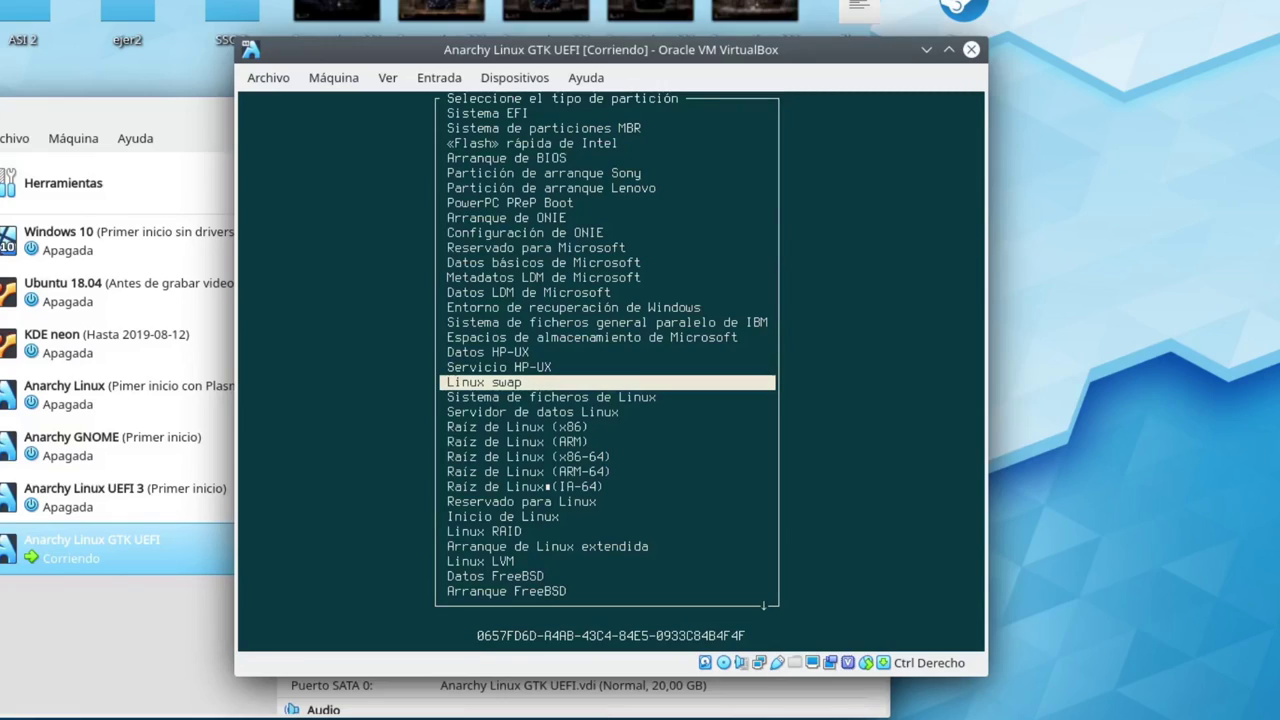
{"action": "key", "text": "Return"}
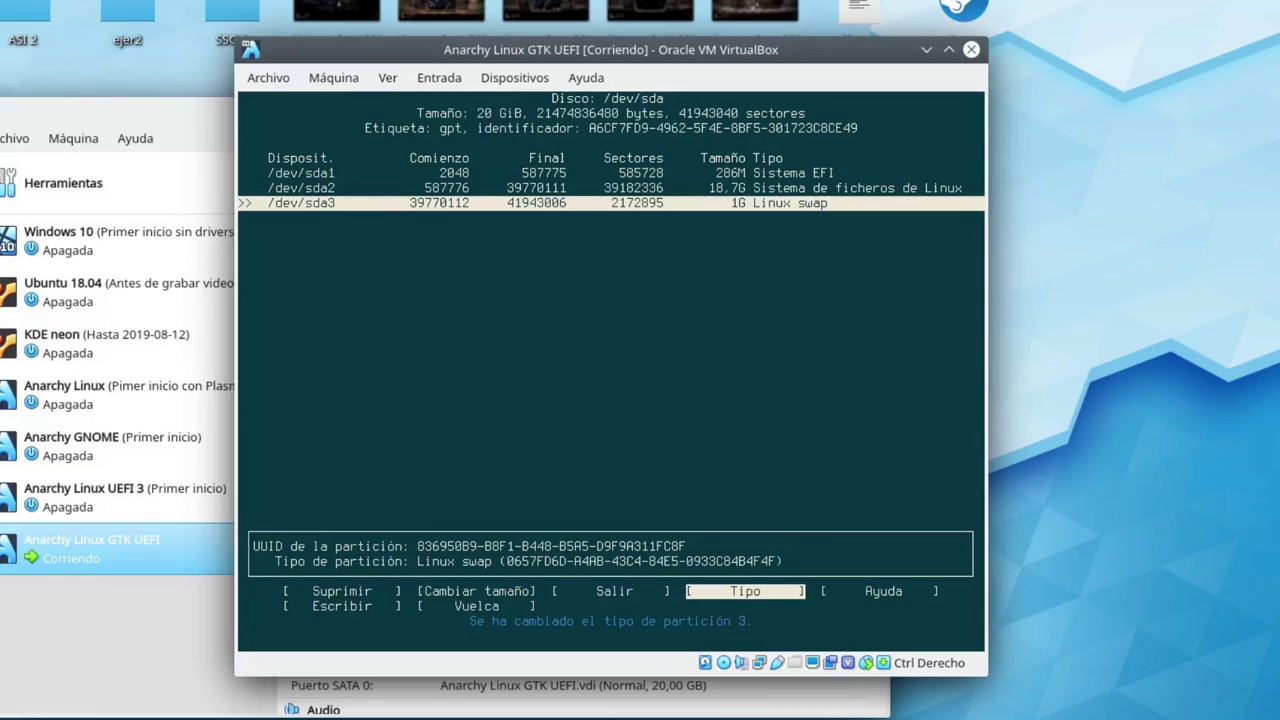
{"action": "key", "text": "Right"}
{"action": "key", "text": "Left"}
{"action": "key", "text": "Left"}
{"action": "key", "text": "Up"}
{"action": "key", "text": "Up"}
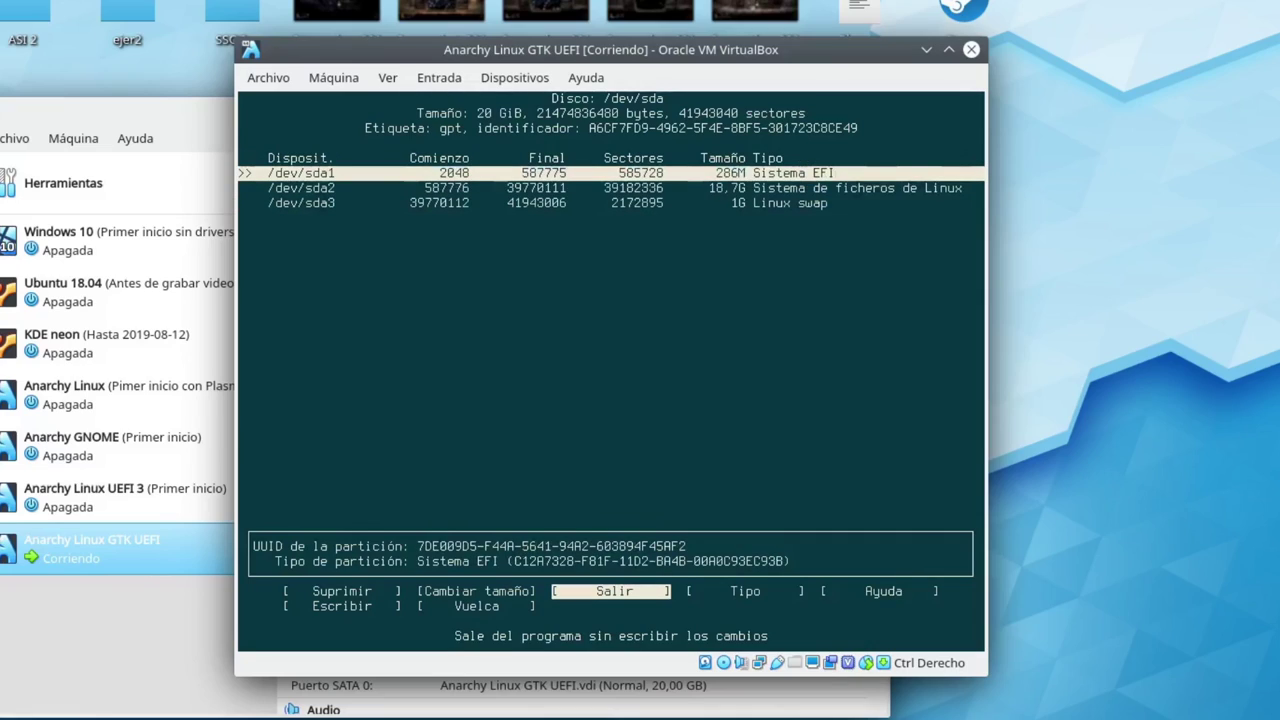
{"action": "key", "text": "Down"}
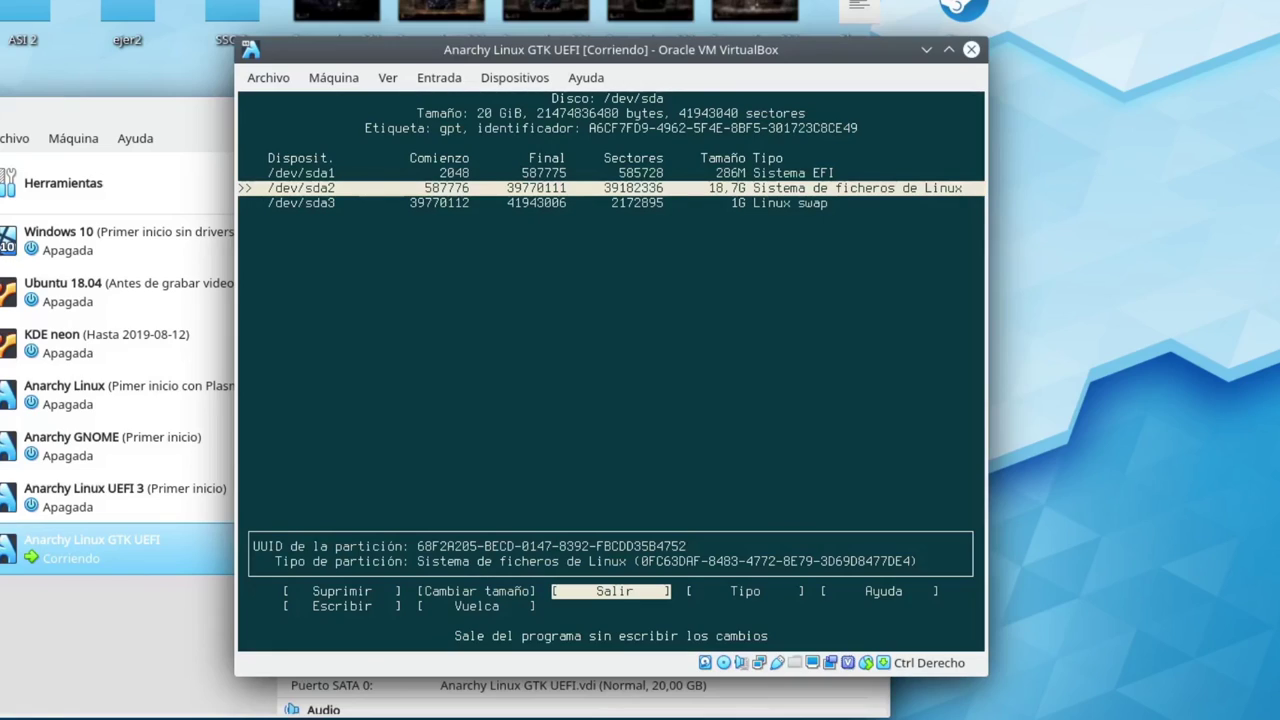
{"action": "key", "text": "Down"}
{"action": "key", "text": "Right"}
{"action": "key", "text": "Right"}
{"action": "key", "text": "Right"}
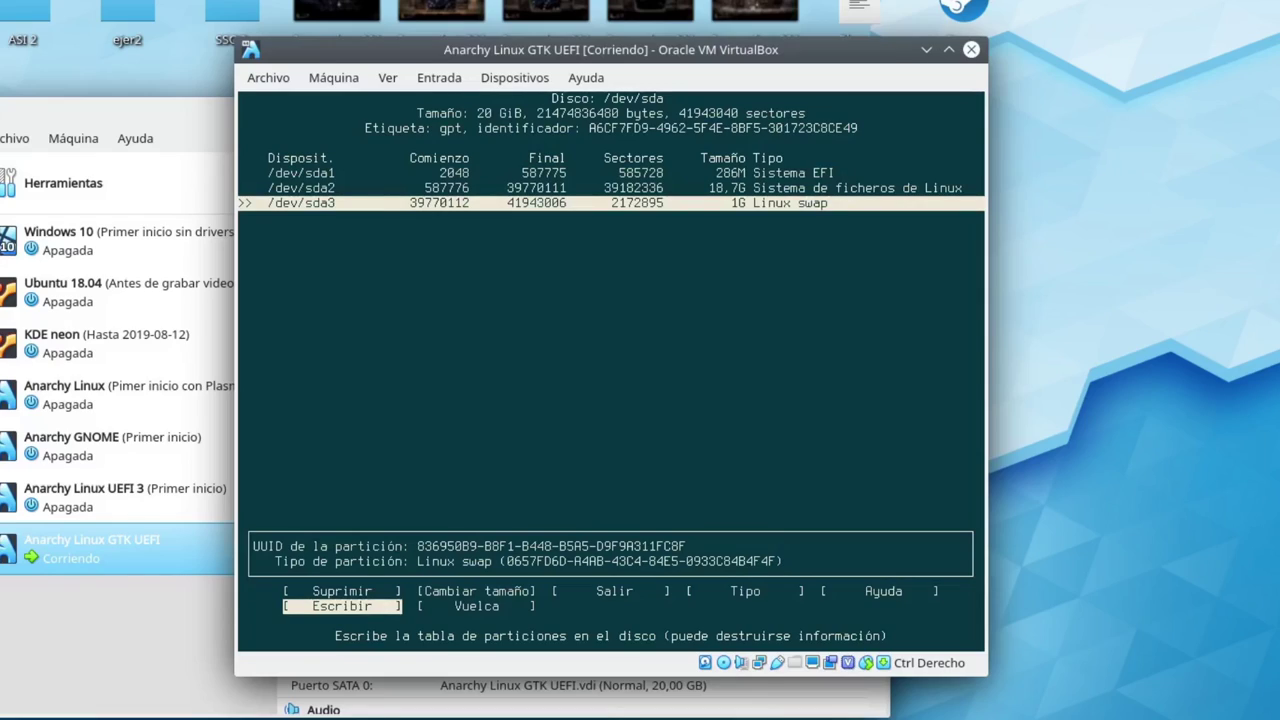
Write the new partition table to /dev/sda, confirming with 'si'
{"action": "key", "text": "Return"}
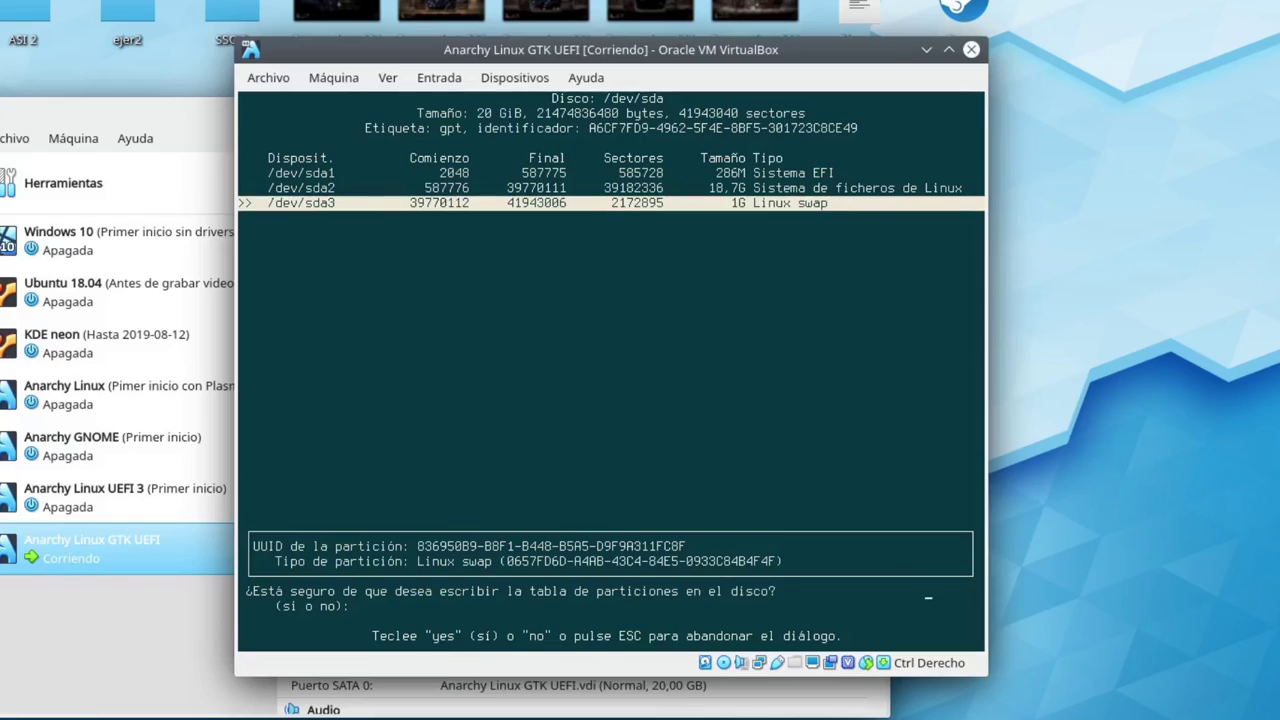
{"action": "type", "text": "si"}
{"action": "key", "text": "Return"}
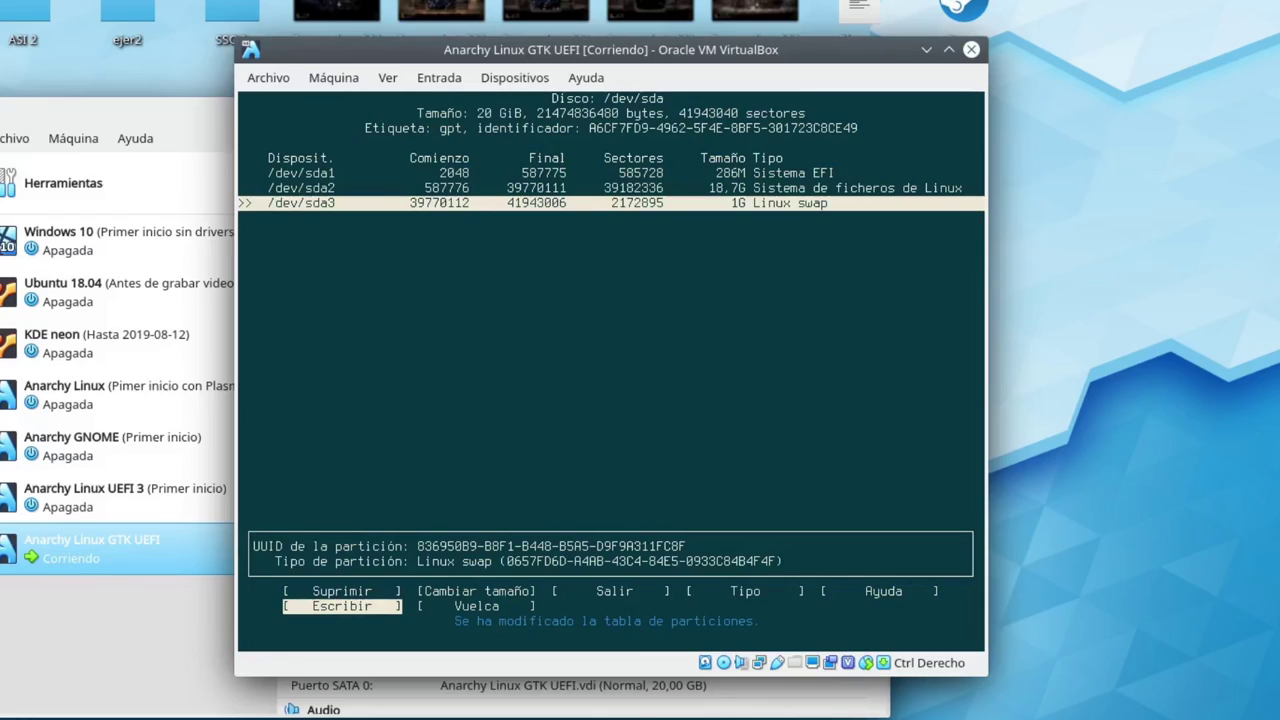
{"action": "key", "text": "Left"}
{"action": "key", "text": "Left"}
{"action": "key", "text": "Left"}
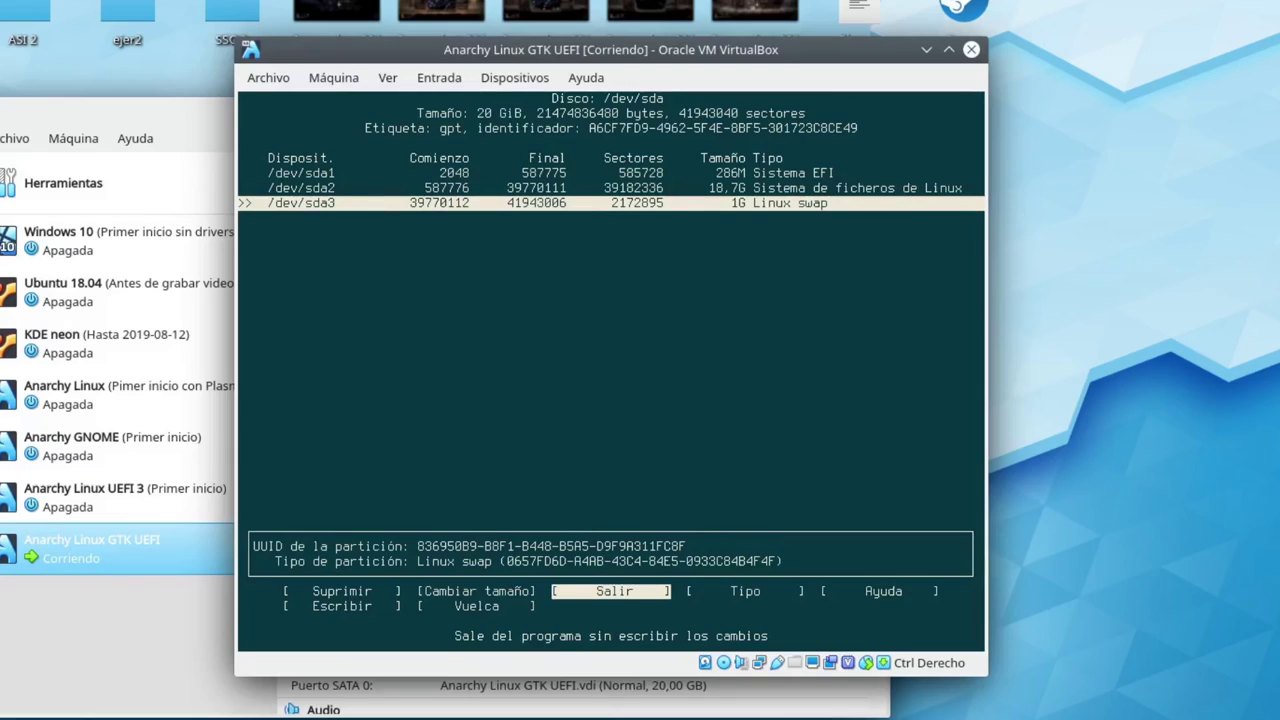
Quit cfdisk to the Anarchy partition menu and select the sda2 partition
{"action": "key", "text": "Return"}
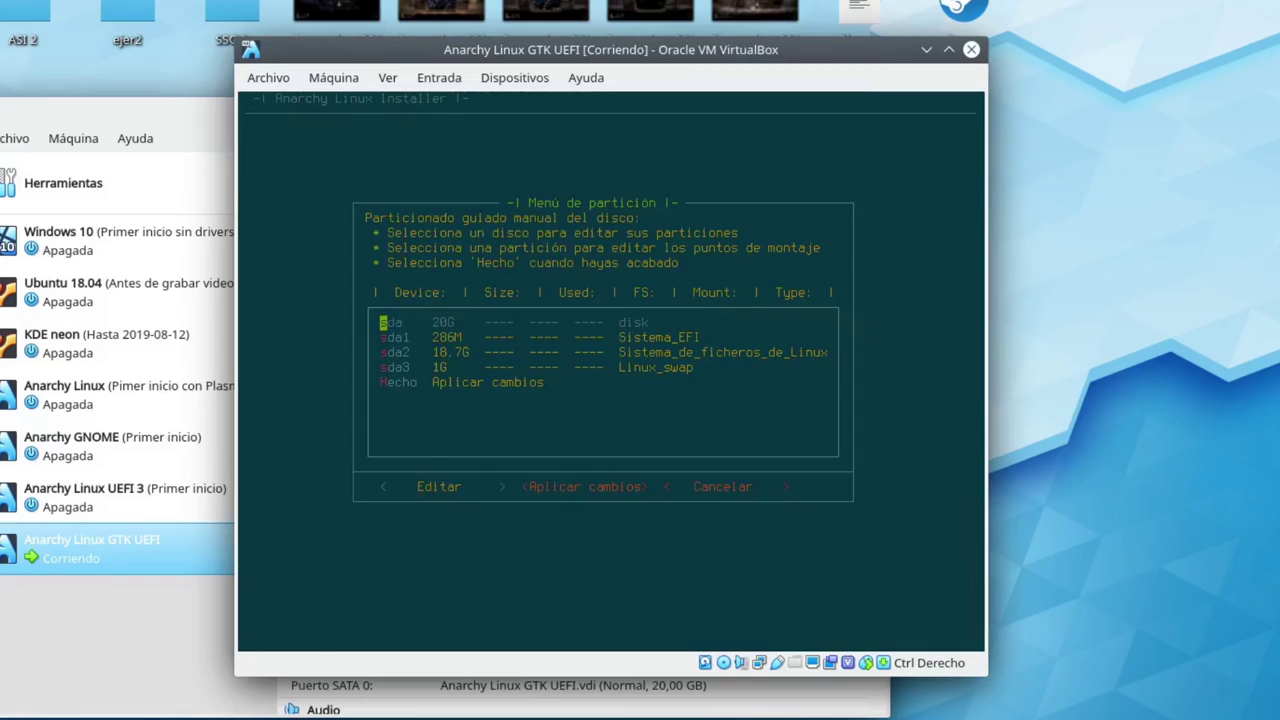
{"action": "key", "text": "Down"}
{"action": "key", "text": "Down"}
{"action": "key", "text": "Down"}
{"action": "key", "text": "Up"}
{"action": "key", "text": "Up"}
{"action": "key", "text": "Down"}
{"action": "key", "text": "Down"}
{"action": "key", "text": "Up"}
{"action": "key", "text": "Up"}
{"action": "key", "text": "Down"}
{"action": "key", "text": "Down"}
{"action": "key", "text": "Up"}
{"action": "key", "text": "Down"}
{"action": "key", "text": "Up"}
{"action": "key", "text": "Up"}
{"action": "key", "text": "Down"}
{"action": "key", "text": "Up"}
{"action": "key", "text": "Down"}
{"action": "key", "text": "Up"}
{"action": "key", "text": "Down"}
Make /dev/sda2 the Root mount point formatted as ext4 and apply the changes
{"action": "key", "text": "Return"}
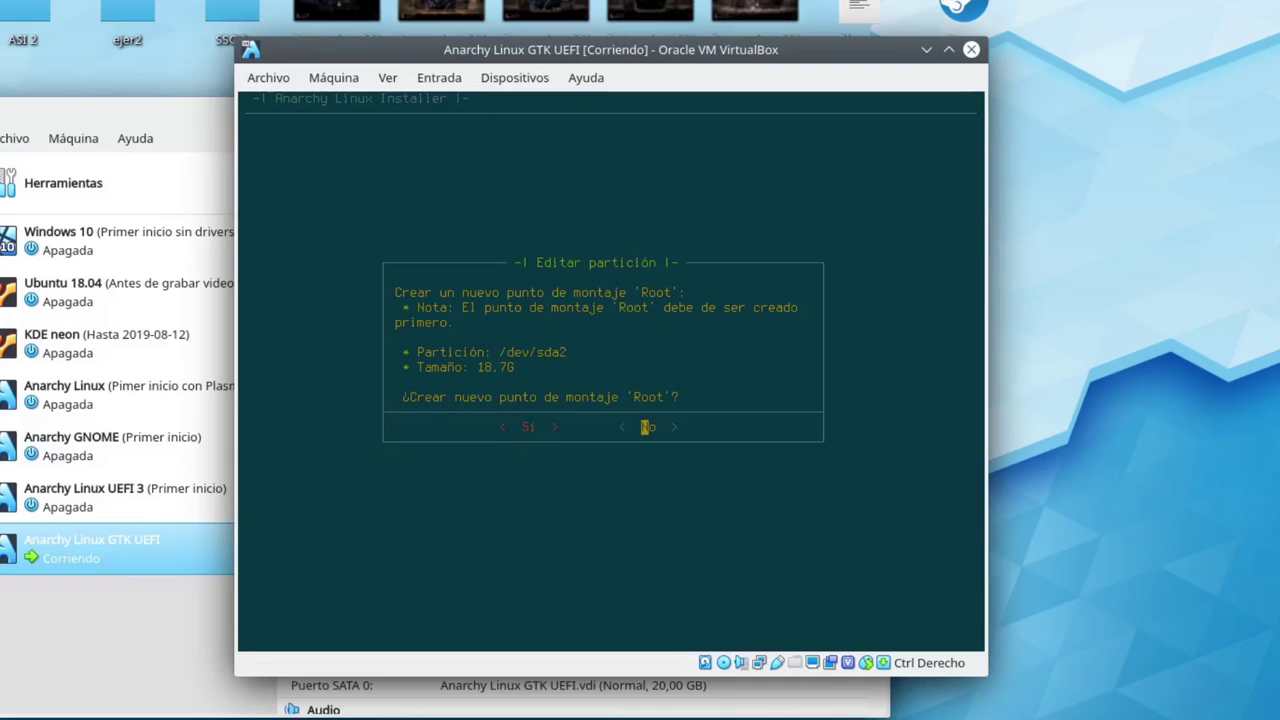
{"action": "key", "text": "Left"}
{"action": "key", "text": "Return"}
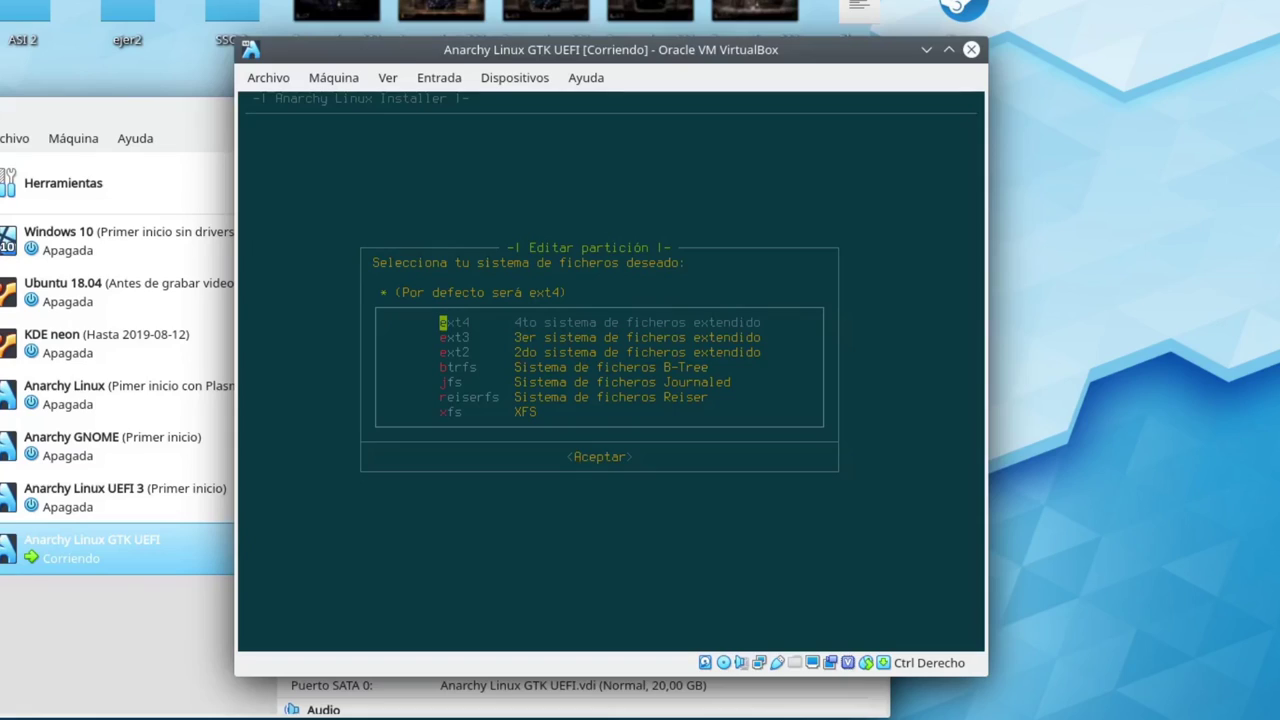
{"action": "key", "text": "Return"}
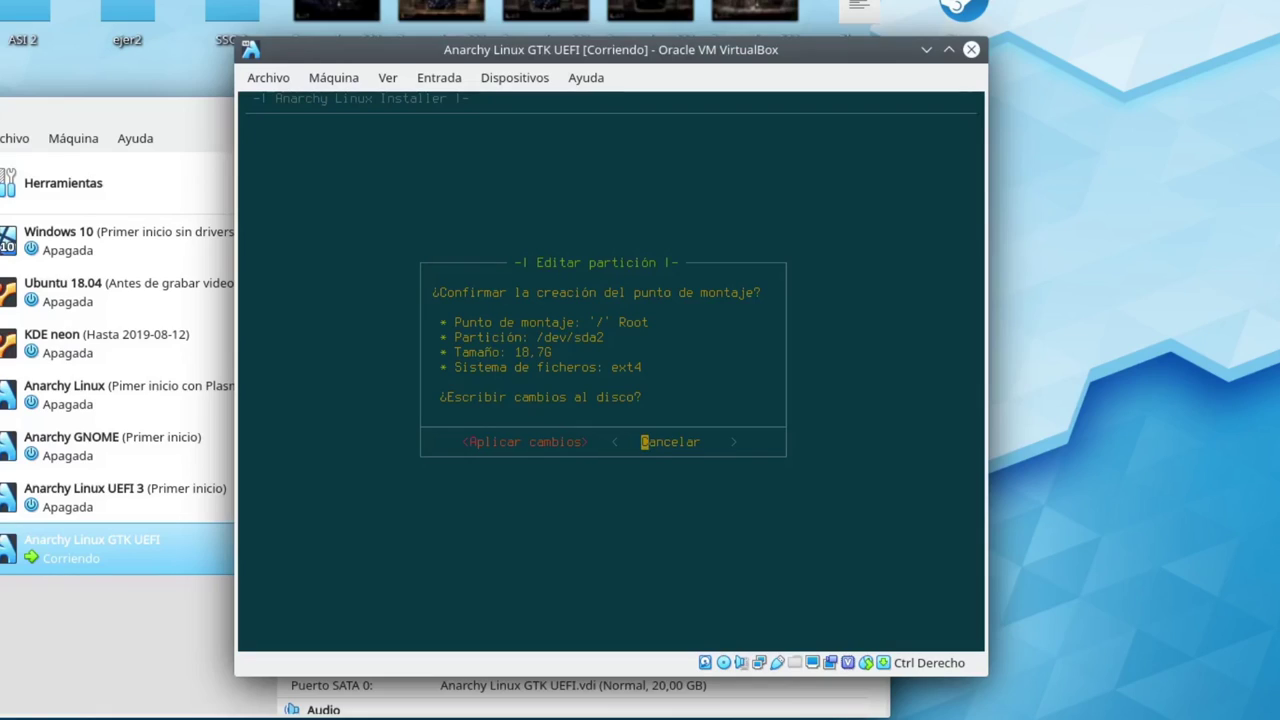
{"action": "key", "text": "Left"}
{"action": "key", "text": "Return"}
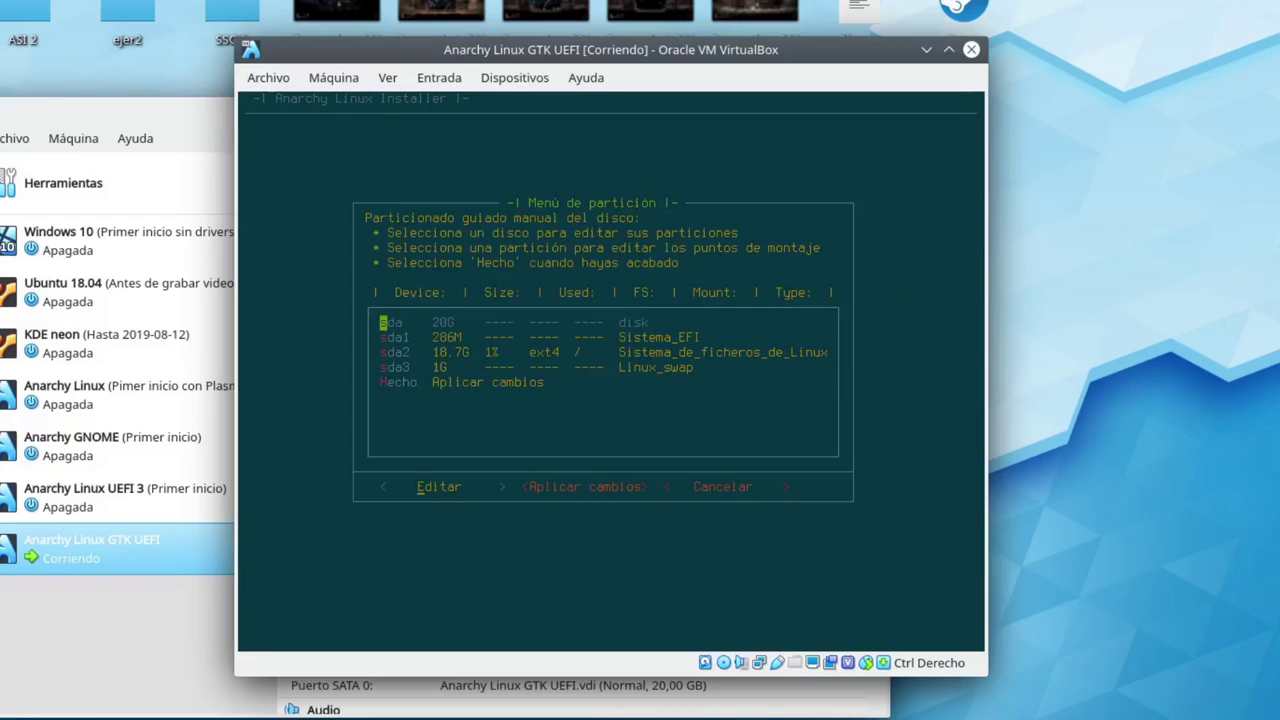
{"action": "key", "text": "Down"}
Give /dev/sda1 a custom (Personalizado) mount point and enter the path /boot/efi
{"action": "key", "text": "Return"}
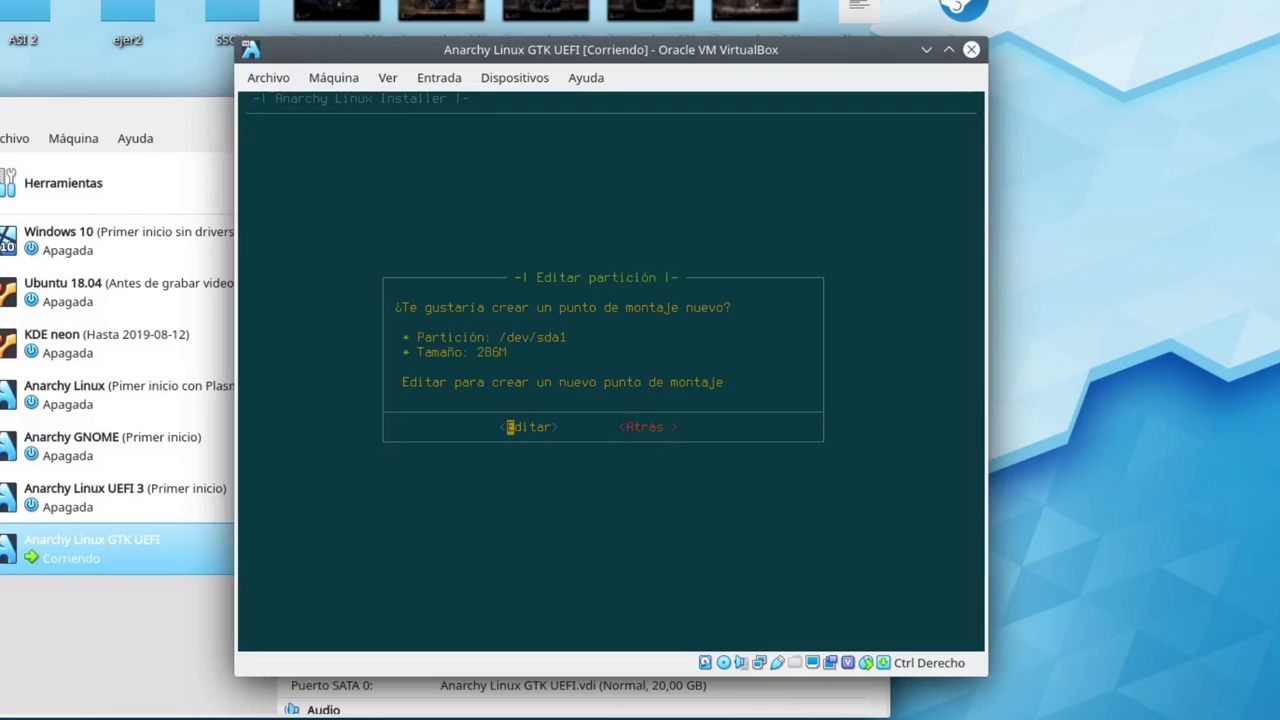
{"action": "key", "text": "Return"}
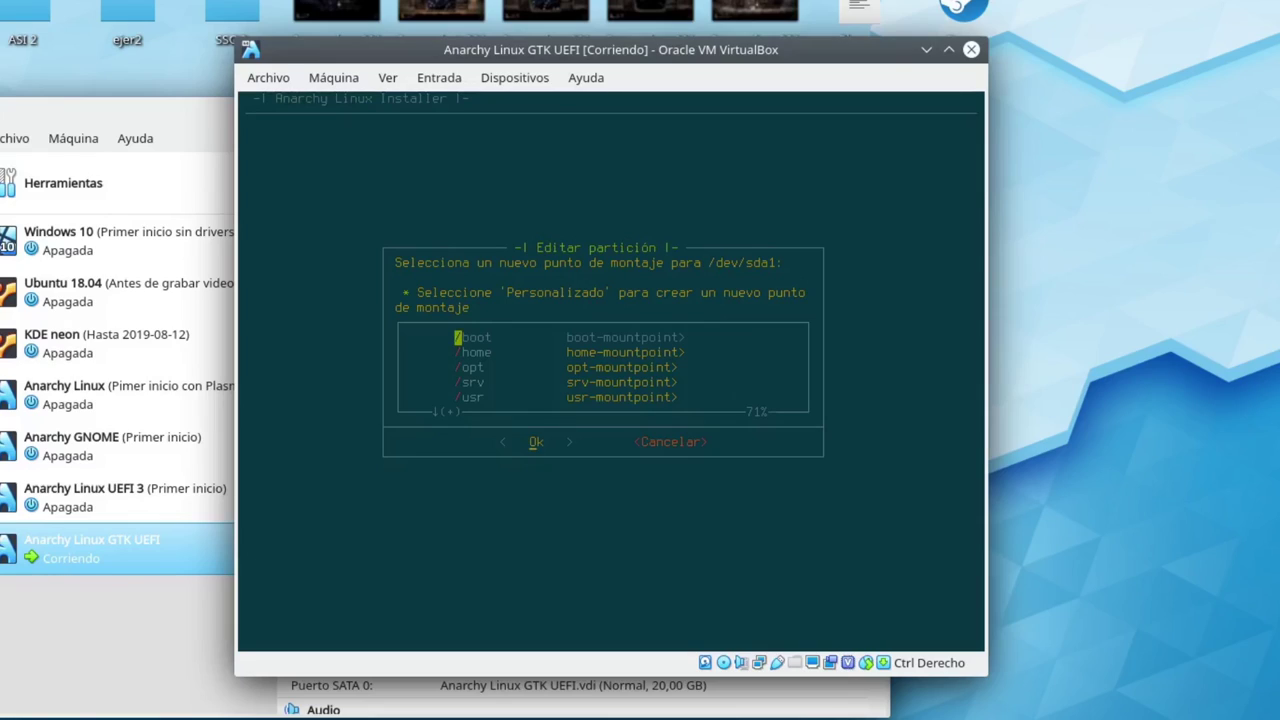
{"action": "key", "text": "Down"}
{"action": "key", "text": "Down"}
{"action": "key", "text": "Down"}
{"action": "key", "text": "Down"}
{"action": "key", "text": "Down"}
{"action": "key", "text": "Down"}
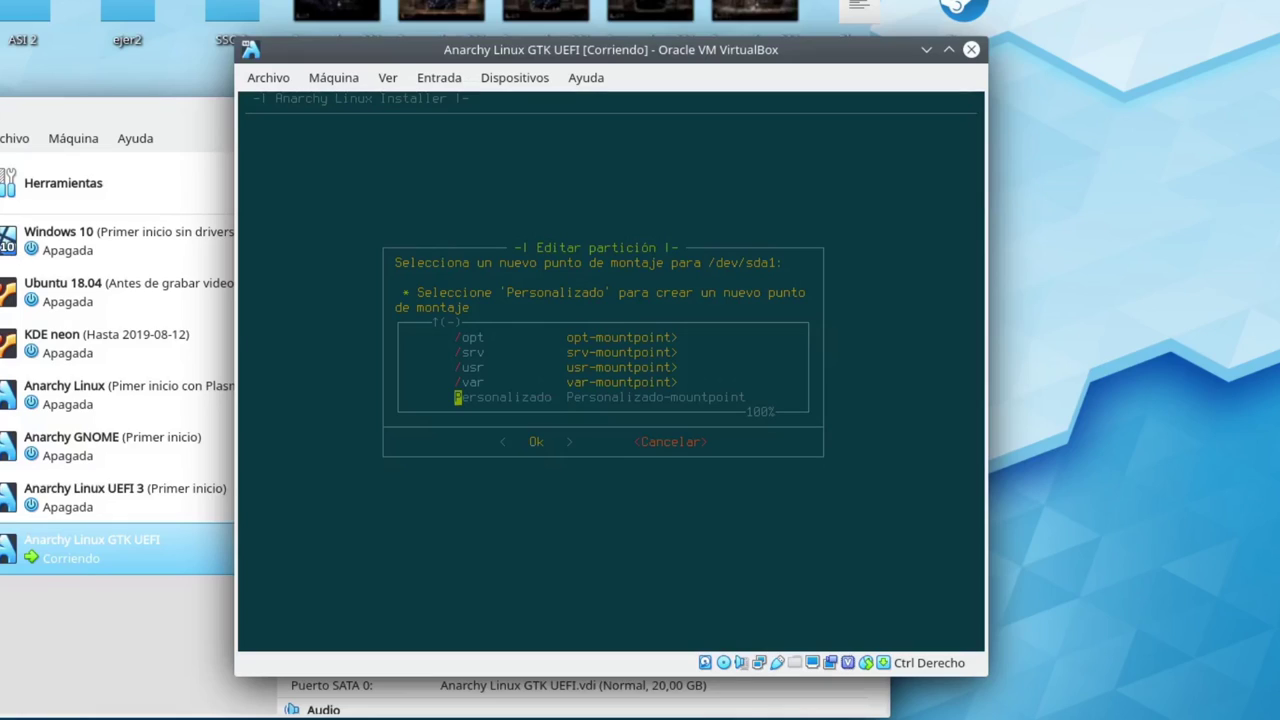
{"action": "key", "text": "Return"}
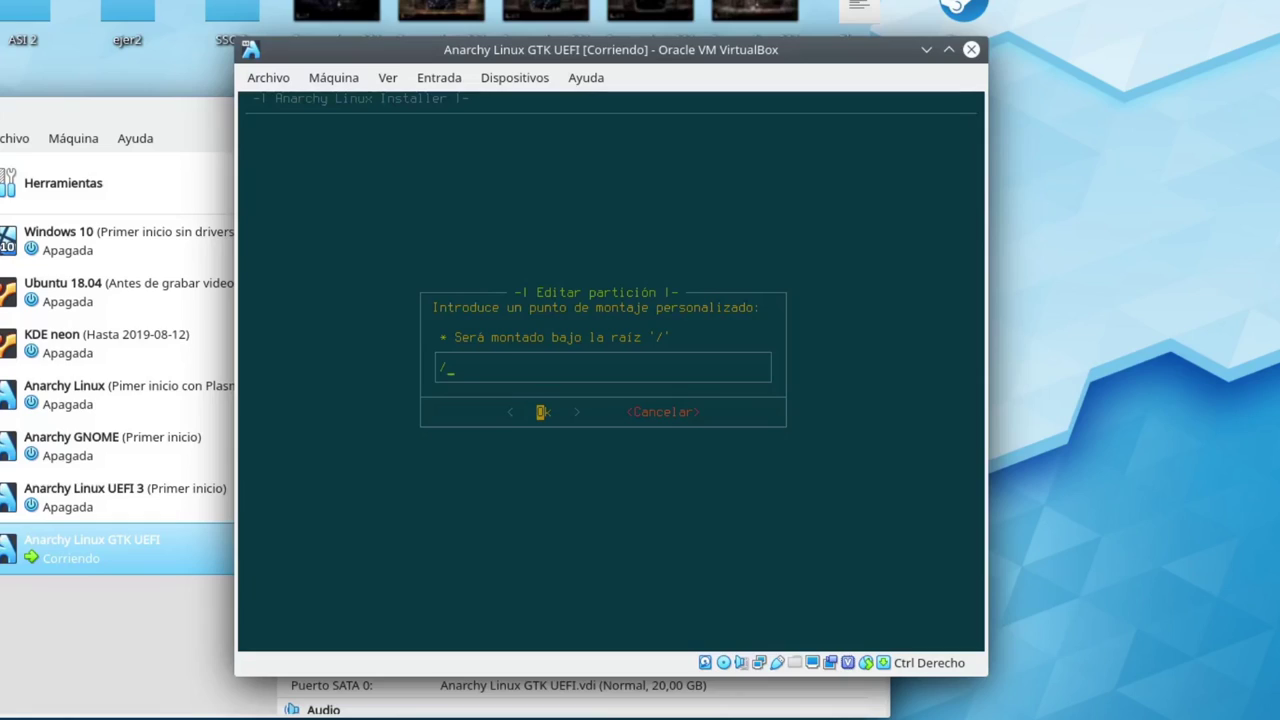
{"action": "type", "text": "boot/efi"}
Accept /boot/efi for sda1, format it as vfat, and apply the changes
{"action": "key", "text": "Return"}
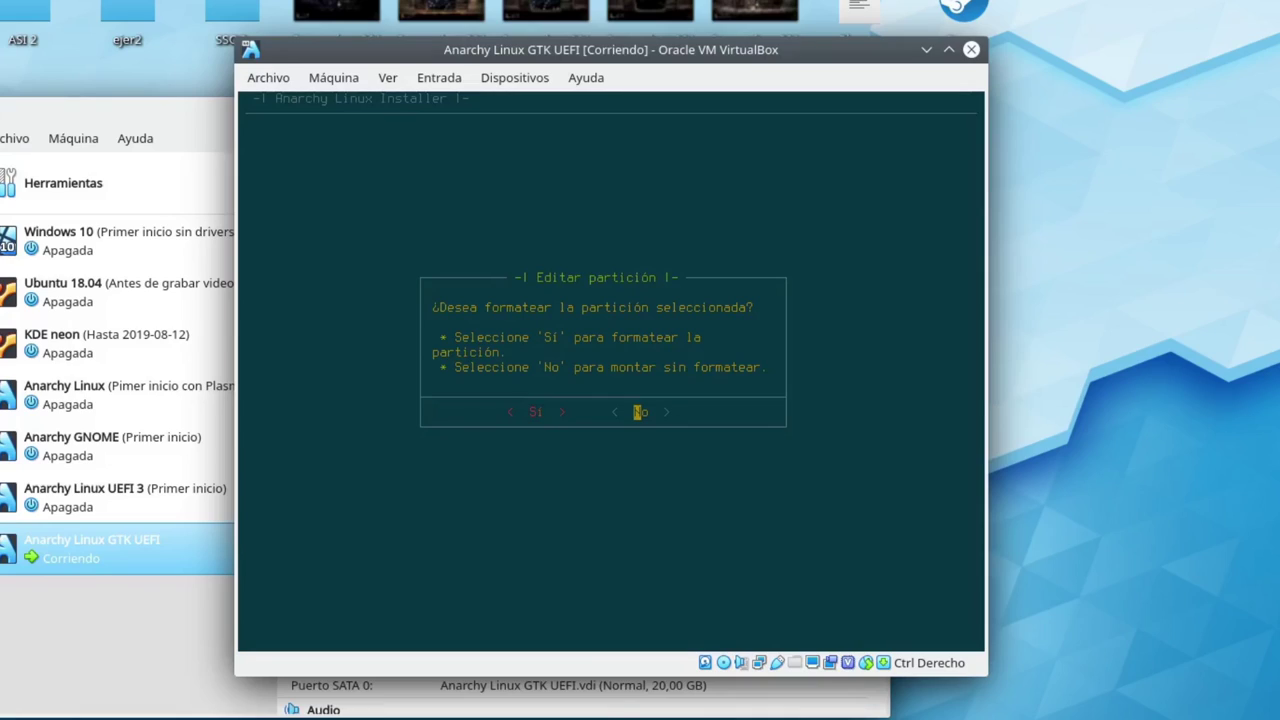
{"action": "key", "text": "Left"}
{"action": "key", "text": "Return"}
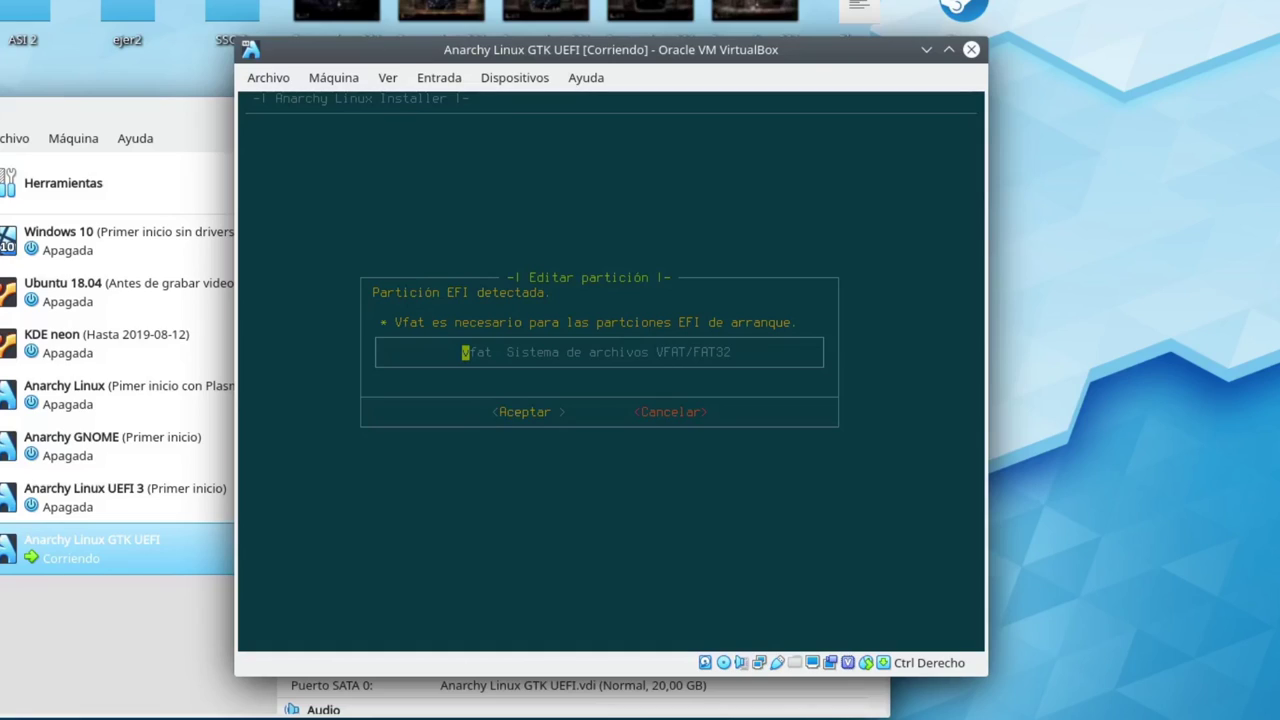
{"action": "key", "text": "Return"}
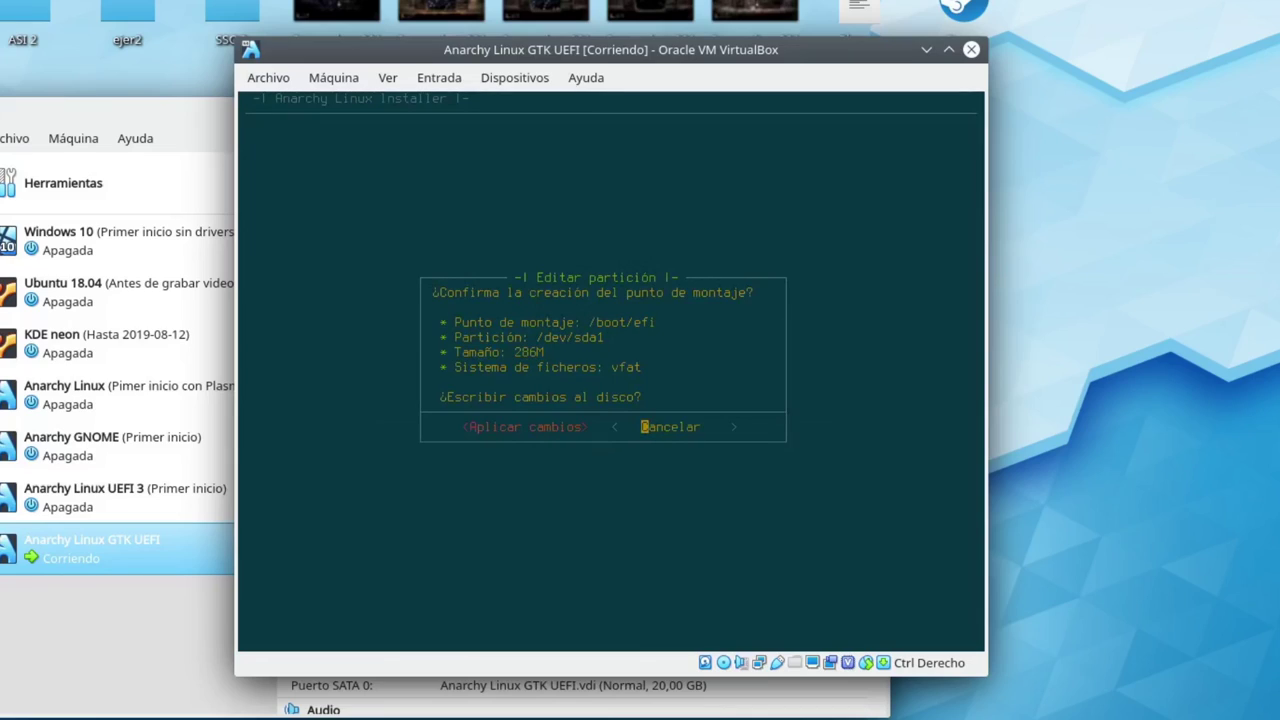
{"action": "key", "text": "Left"}
{"action": "key", "text": "Return"}
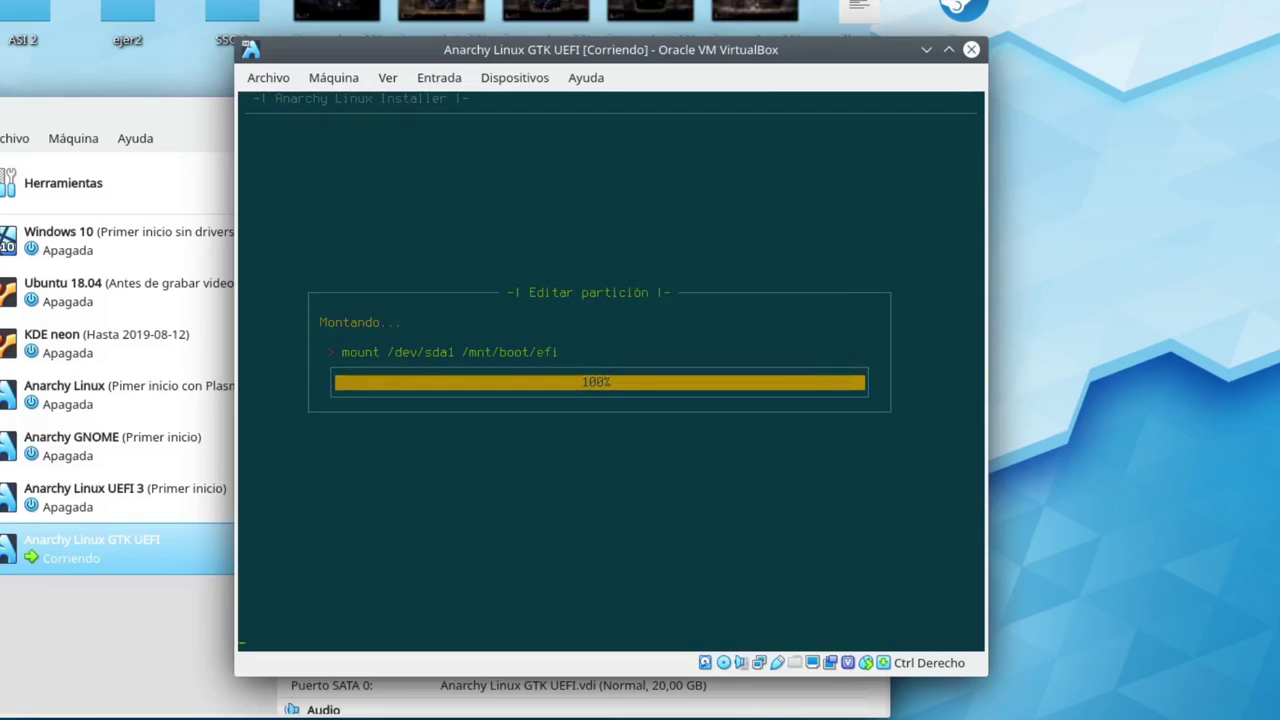
{"action": "key", "text": "Down"}
{"action": "key", "text": "Down"}
{"action": "key", "text": "Down"}
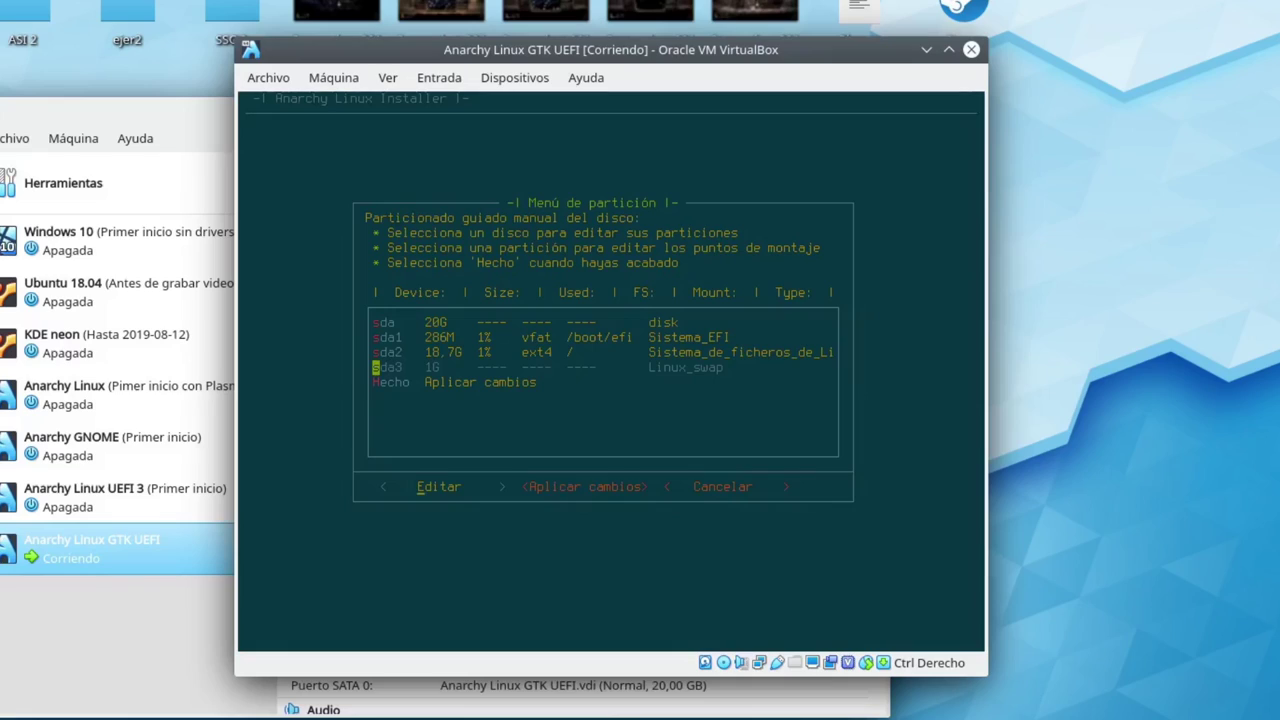
Edit /dev/sda3 and confirm formatting it as swap space
{"action": "key", "text": "Return"}
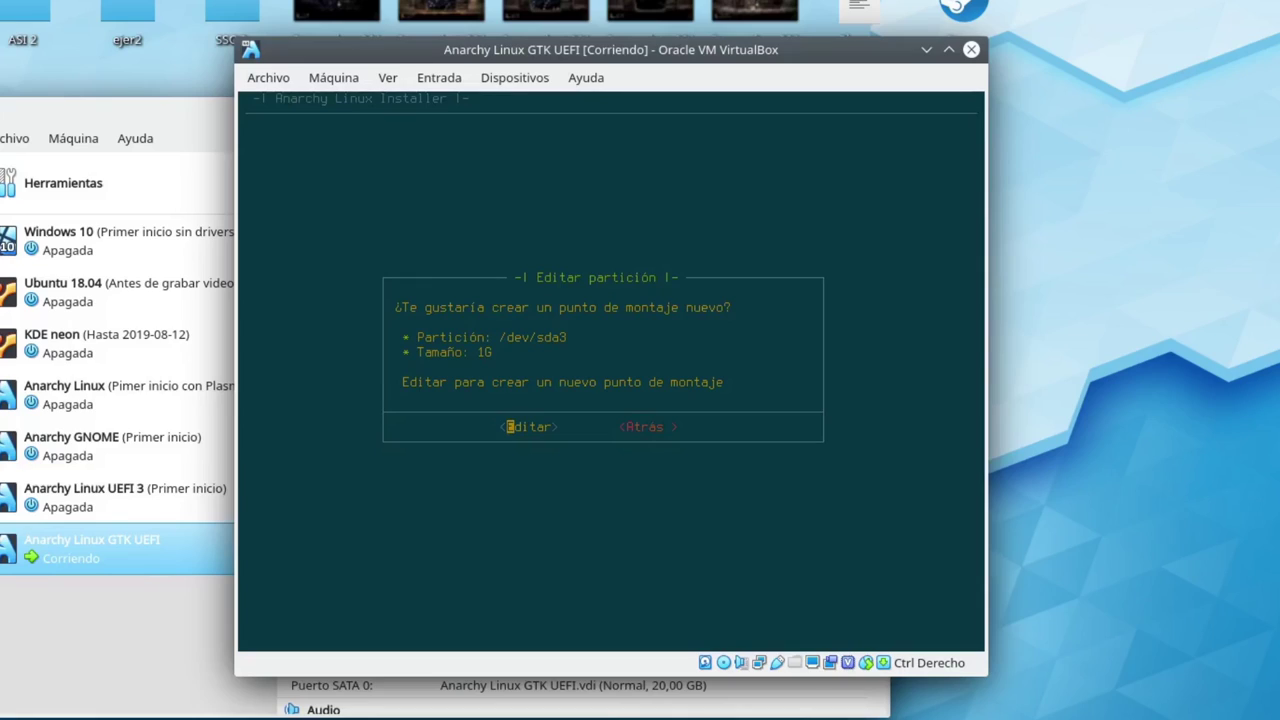
{"action": "key", "text": "Return"}
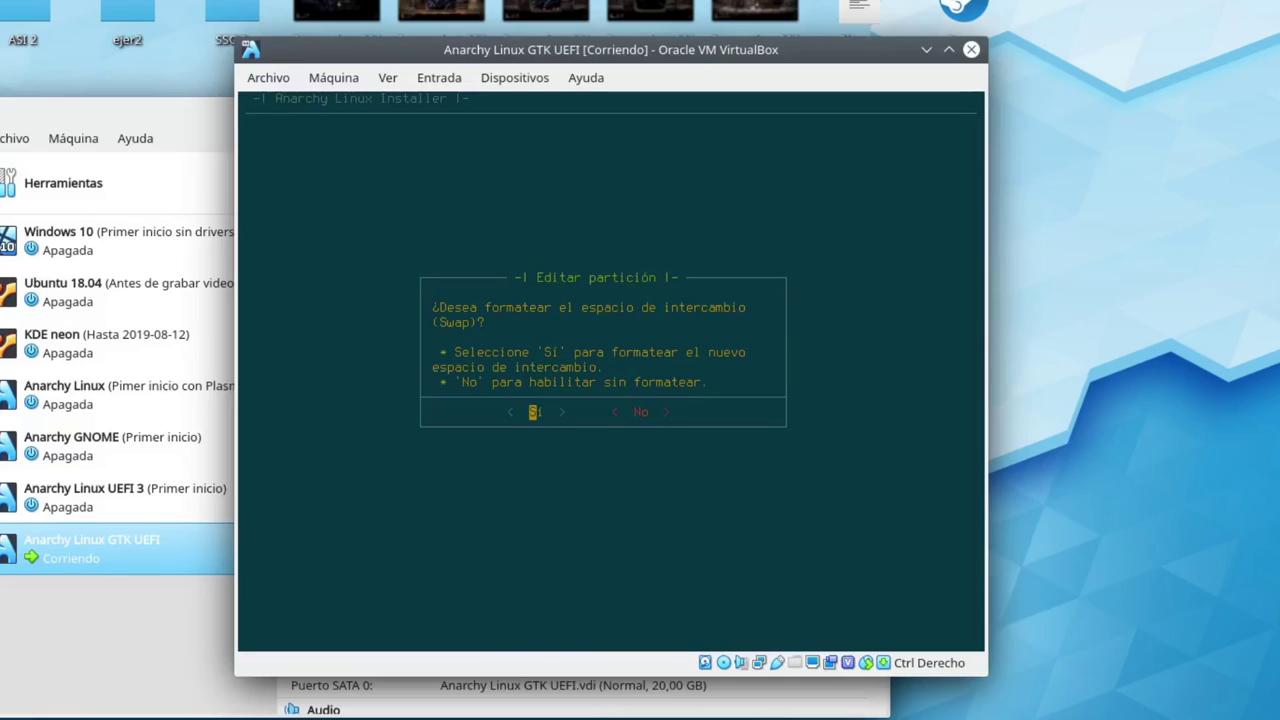
{"action": "key", "text": "Return"}
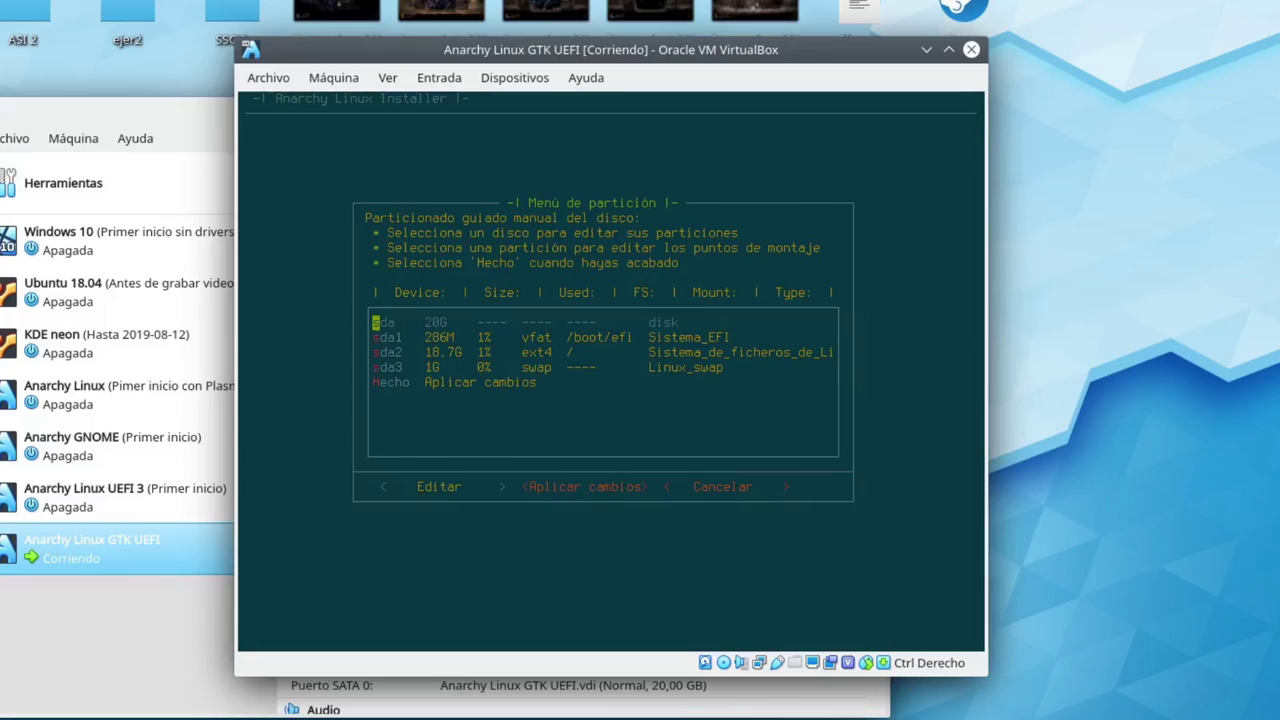
Choose Hecho to finish partitioning and review the /, /boot/efi and swap changes
{"action": "key", "text": "Down"}
{"action": "key", "text": "Down"}
{"action": "key", "text": "Down"}
{"action": "key", "text": "Down"}
{"action": "key", "text": "Return"}
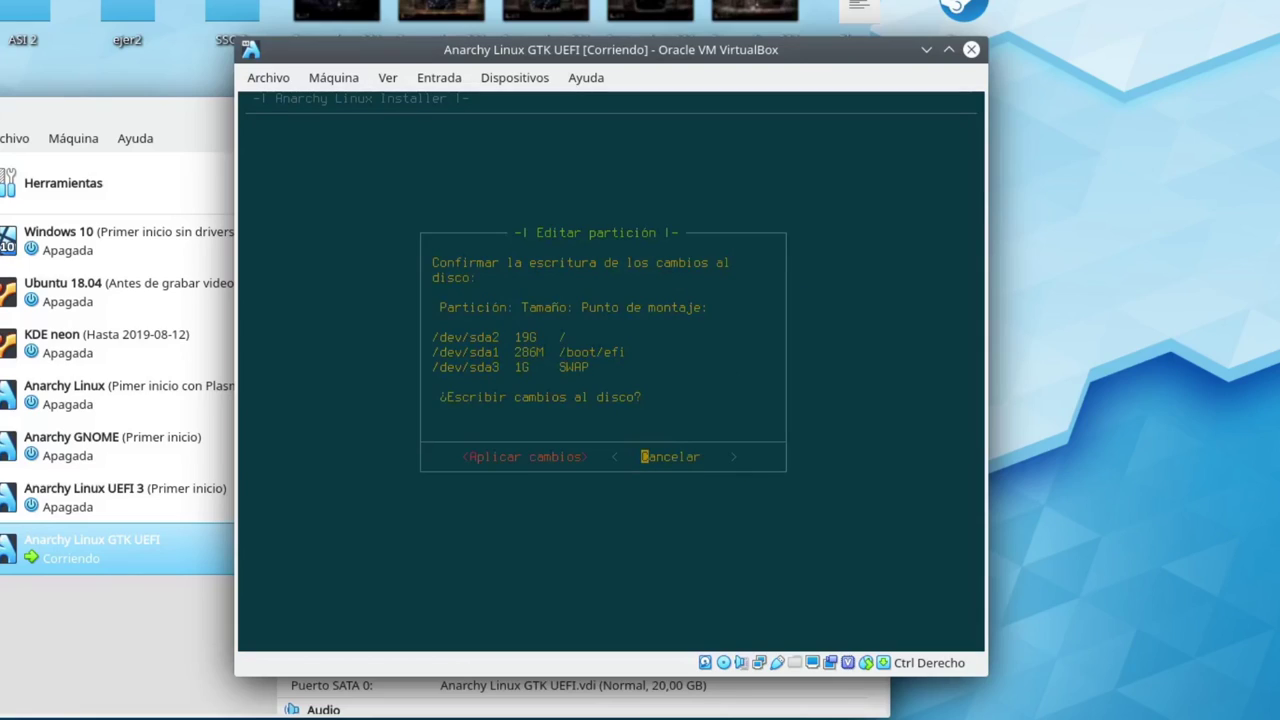
{"action": "key", "text": "Left"}
Apply the partition changes and answer Sí to enable EFI boot
{"action": "key", "text": "Return"}
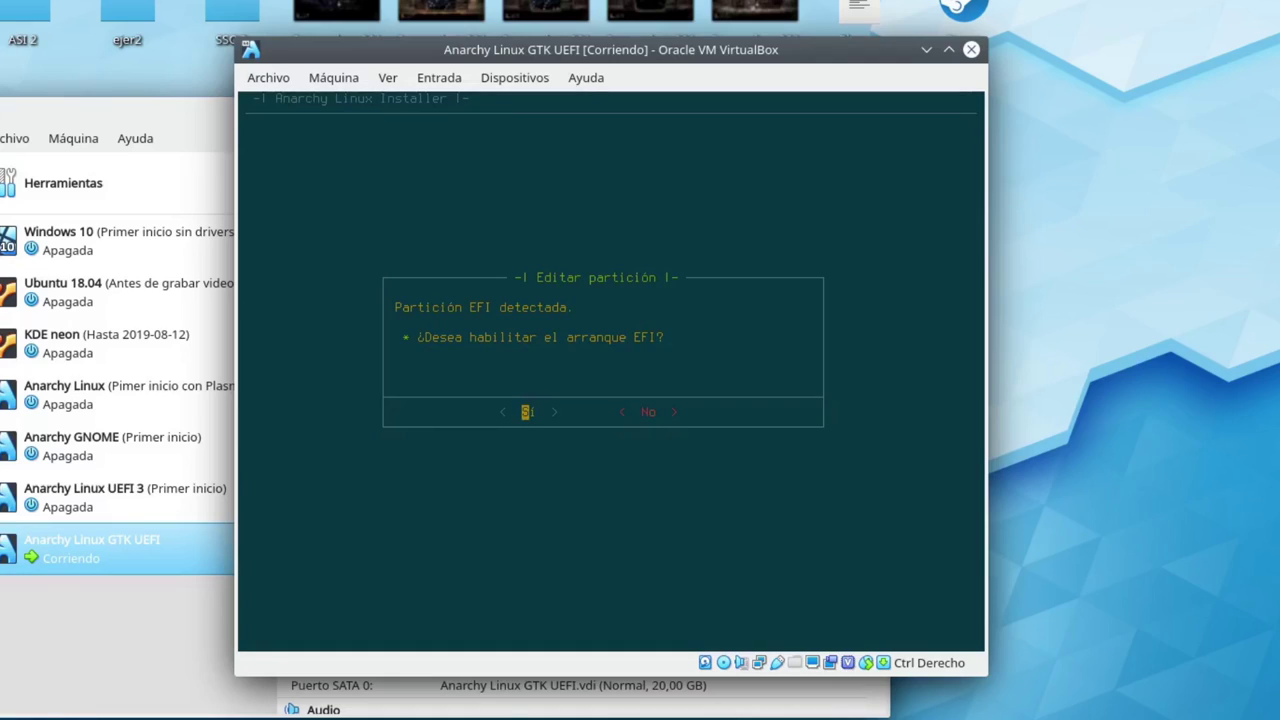
{"action": "key", "text": "Return"}
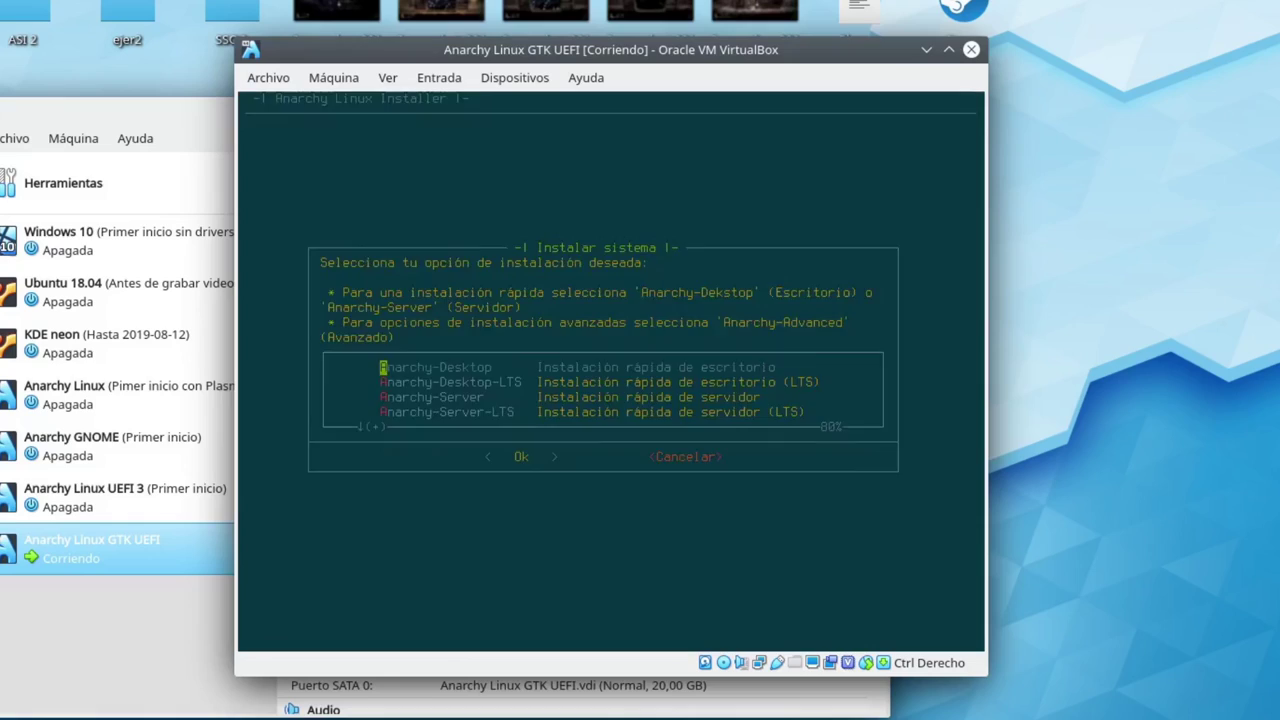
Choose the Anarchy-Desktop install and move through the desktop list to anarchy-xfce4
{"action": "key", "text": "Return"}
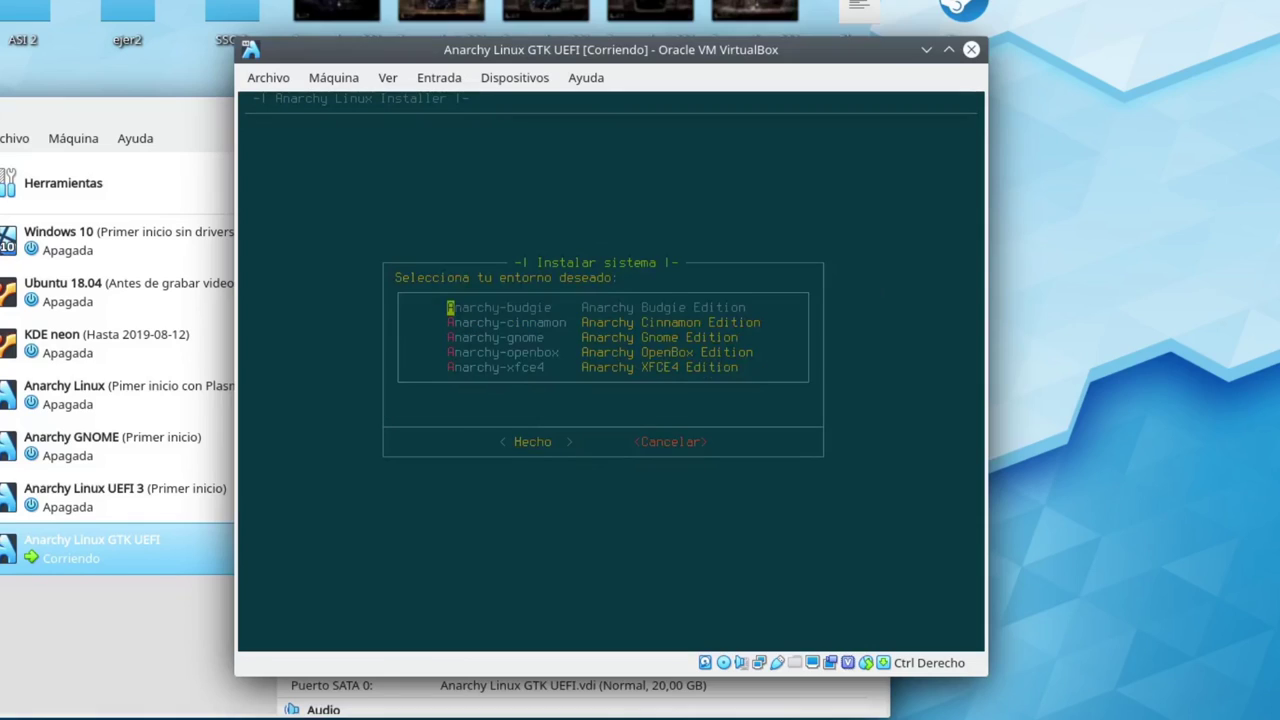
{"action": "key", "text": "Down"}
{"action": "key", "text": "Down"}
{"action": "key", "text": "Down"}
{"action": "key", "text": "Down"}
{"action": "key", "text": "Up"}
{"action": "key", "text": "Up"}
{"action": "key", "text": "Up"}
{"action": "key", "text": "Down"}
{"action": "key", "text": "Down"}
{"action": "key", "text": "Down"}
{"action": "key", "text": "Down"}
{"action": "key", "text": "Up"}
{"action": "key", "text": "Up"}
{"action": "key", "text": "Up"}
{"action": "key", "text": "Up"}
{"action": "key", "text": "Down"}
{"action": "key", "text": "Down"}
{"action": "key", "text": "Down"}
{"action": "key", "text": "Down"}
{"action": "key", "text": "Up"}
{"action": "key", "text": "Up"}
{"action": "key", "text": "Up"}
{"action": "key", "text": "Up"}
{"action": "key", "text": "Down"}
{"action": "key", "text": "Down"}
{"action": "key", "text": "Down"}
{"action": "key", "text": "Down"}
{"action": "key", "text": "Up"}
{"action": "key", "text": "Up"}
{"action": "key", "text": "Up"}
{"action": "key", "text": "Up"}
{"action": "key", "text": "Down"}
{"action": "key", "text": "Down"}
{"action": "key", "text": "Down"}
{"action": "key", "text": "Down"}
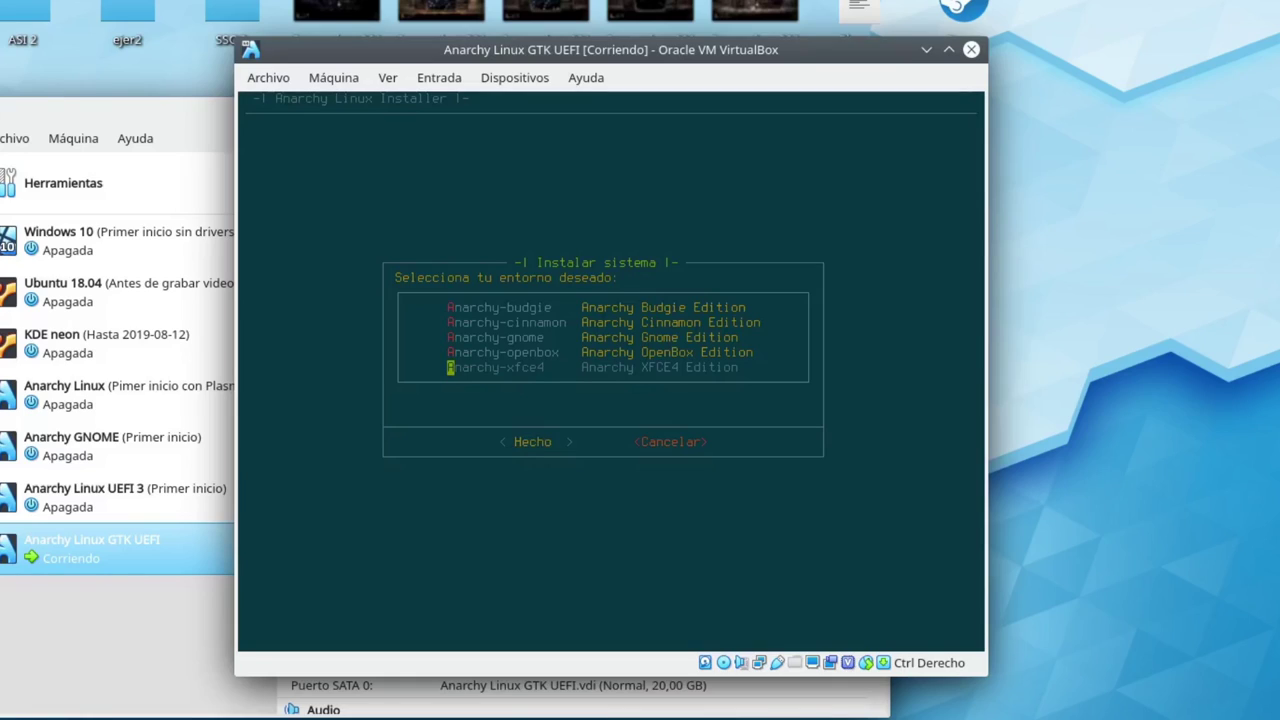
Choose the Anarchy XFCE4 Edition desktop and set the hostname to anarchy678
{"action": "key", "text": "Return"}
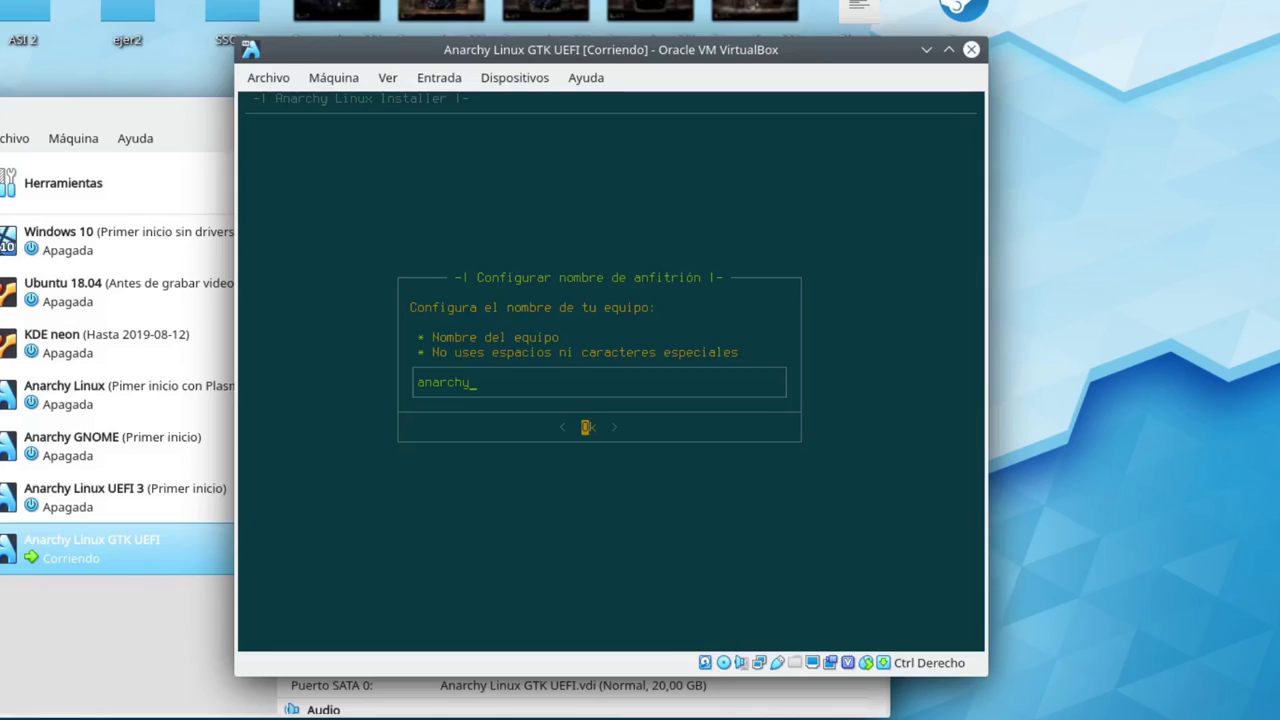
{"action": "type", "text": "678"}
Accept hostname anarchy678, then enter and confirm the root password
{"action": "key", "text": "Return"}
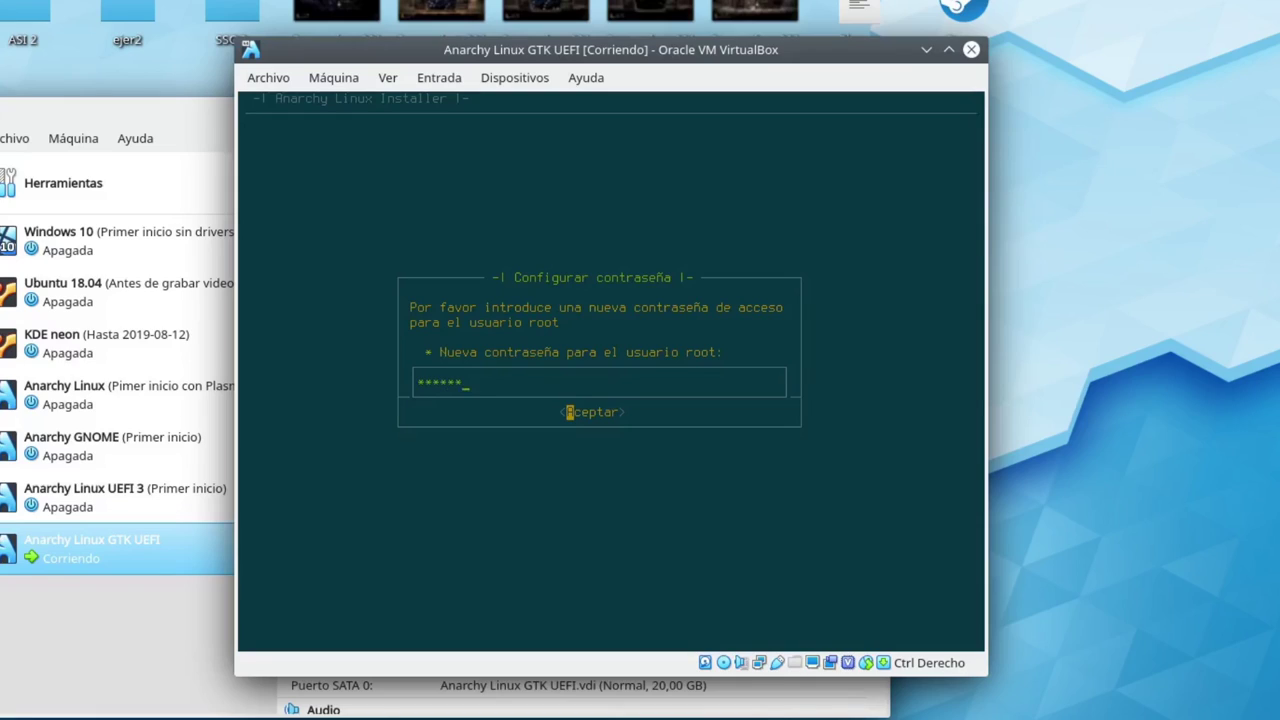
{"action": "key", "text": "Return"}
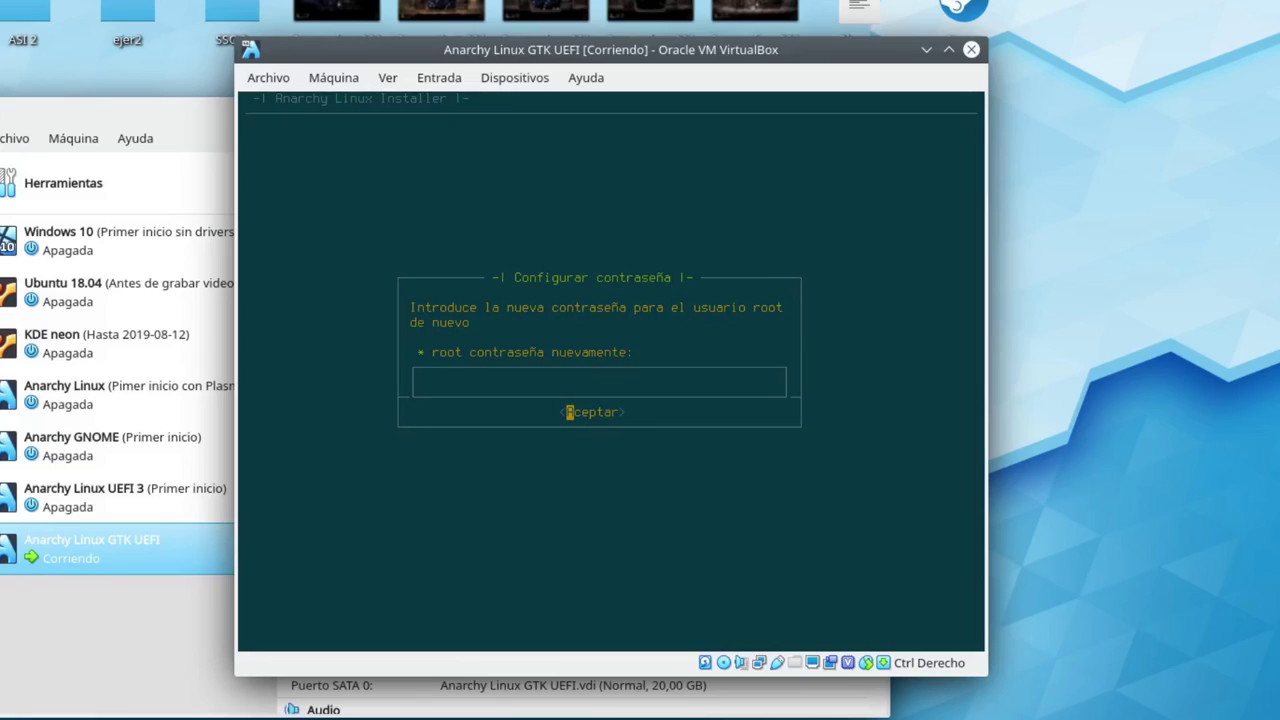
{"action": "key", "text": "BackSpace"}
{"action": "key", "text": "BackSpace"}
{"action": "key", "text": "BackSpace"}
{"action": "key", "text": "Return"}
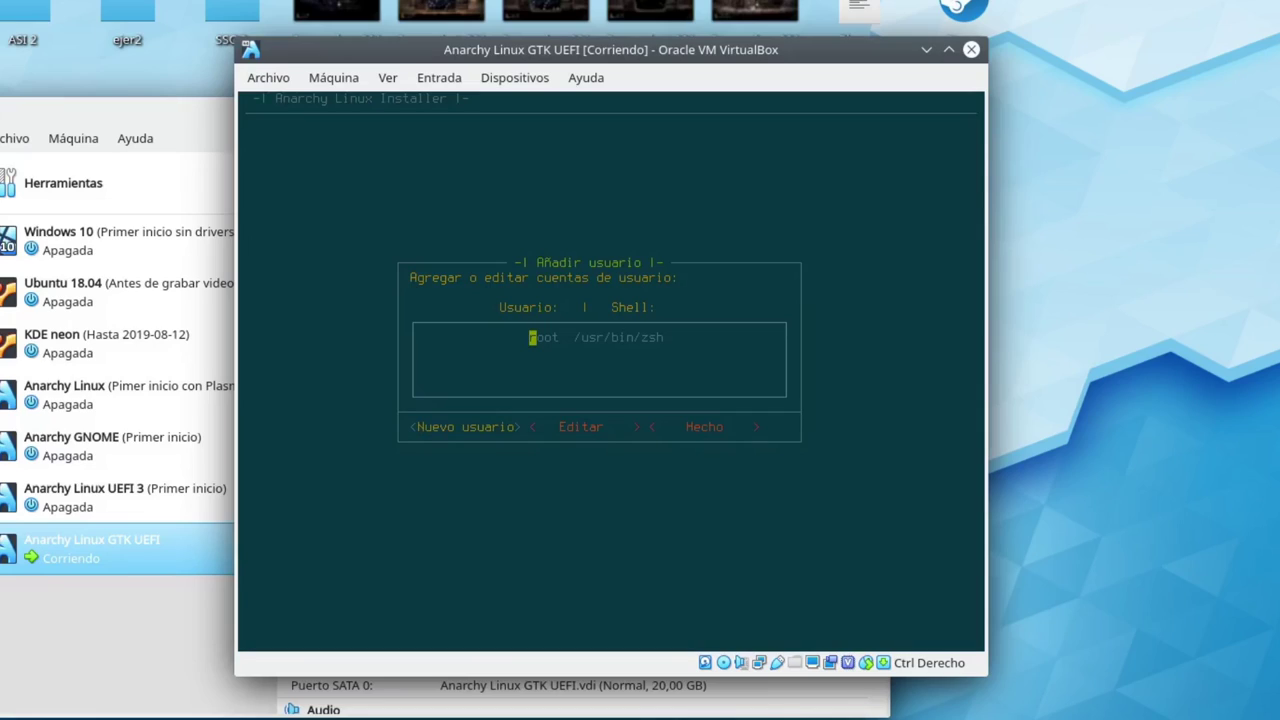
Switch root's shell from /usr/bin/zsh to bash through Editar > Cambiar shell, returning to the user list
{"action": "key", "text": "Right"}
{"action": "key", "text": "Return"}
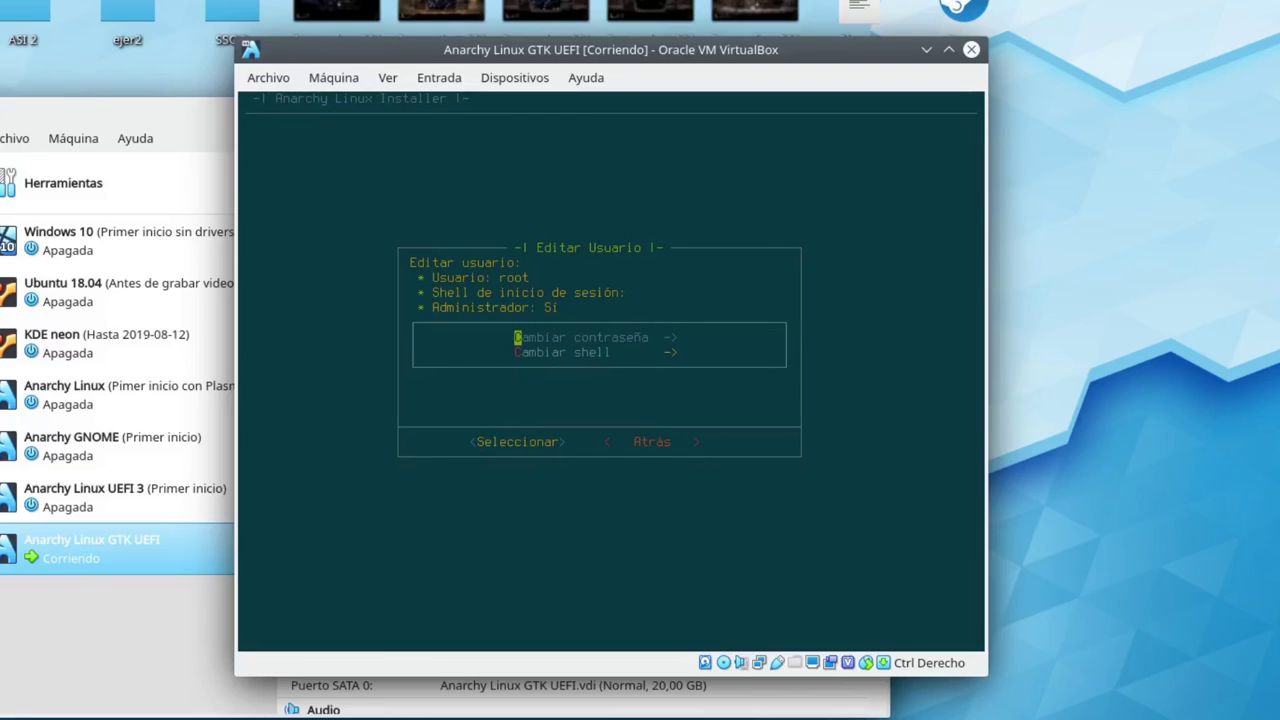
{"action": "key", "text": "Down"}
{"action": "key", "text": "Return"}
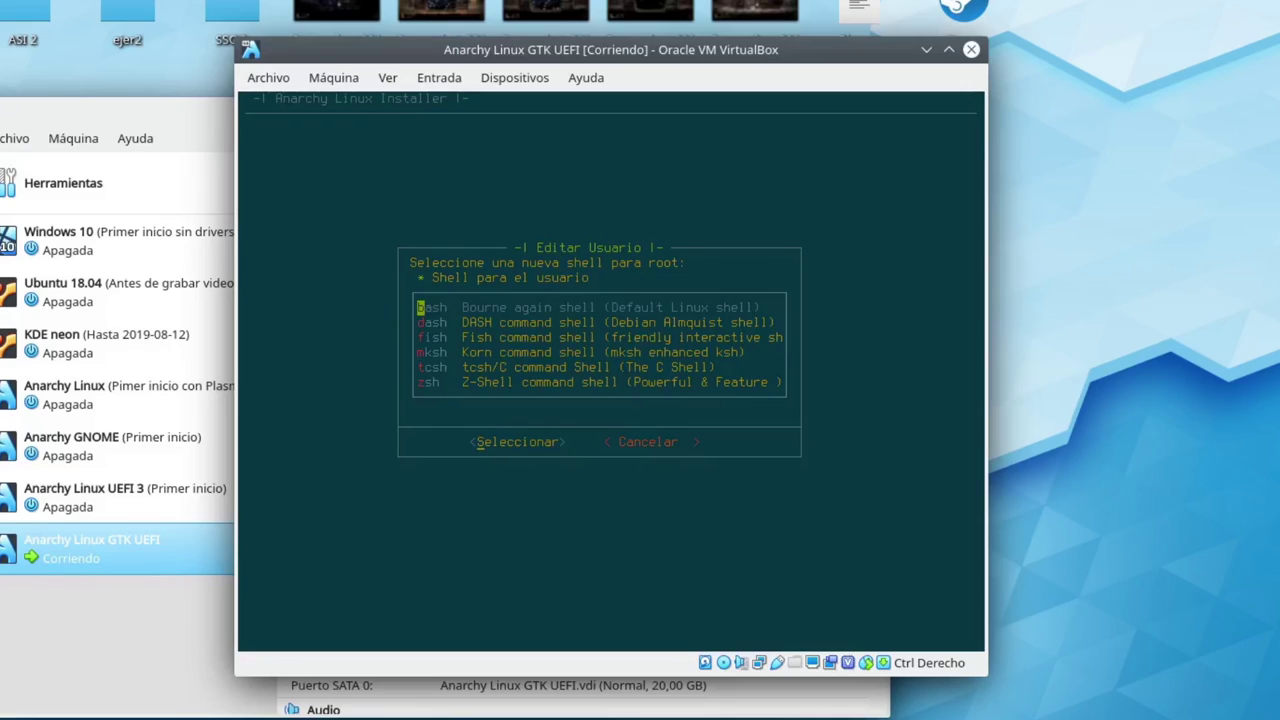
{"action": "key", "text": "Return"}
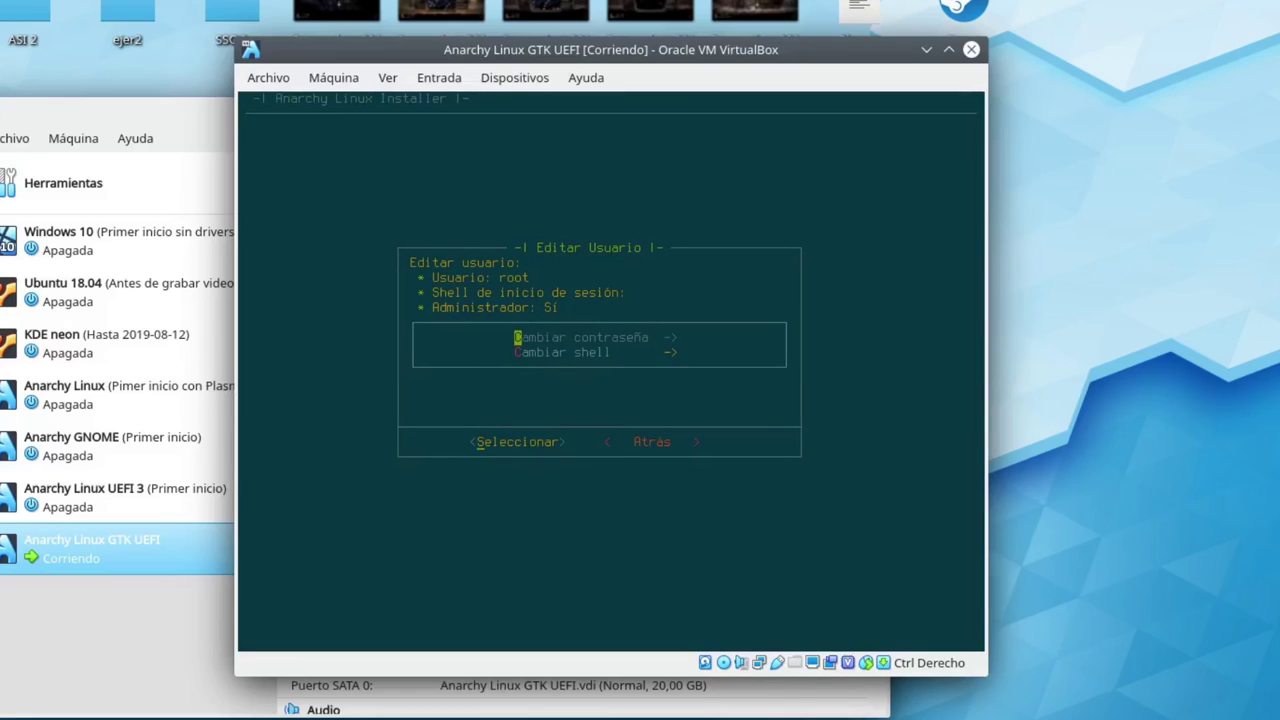
{"action": "key", "text": "Tab"}
{"action": "key", "text": "Return"}
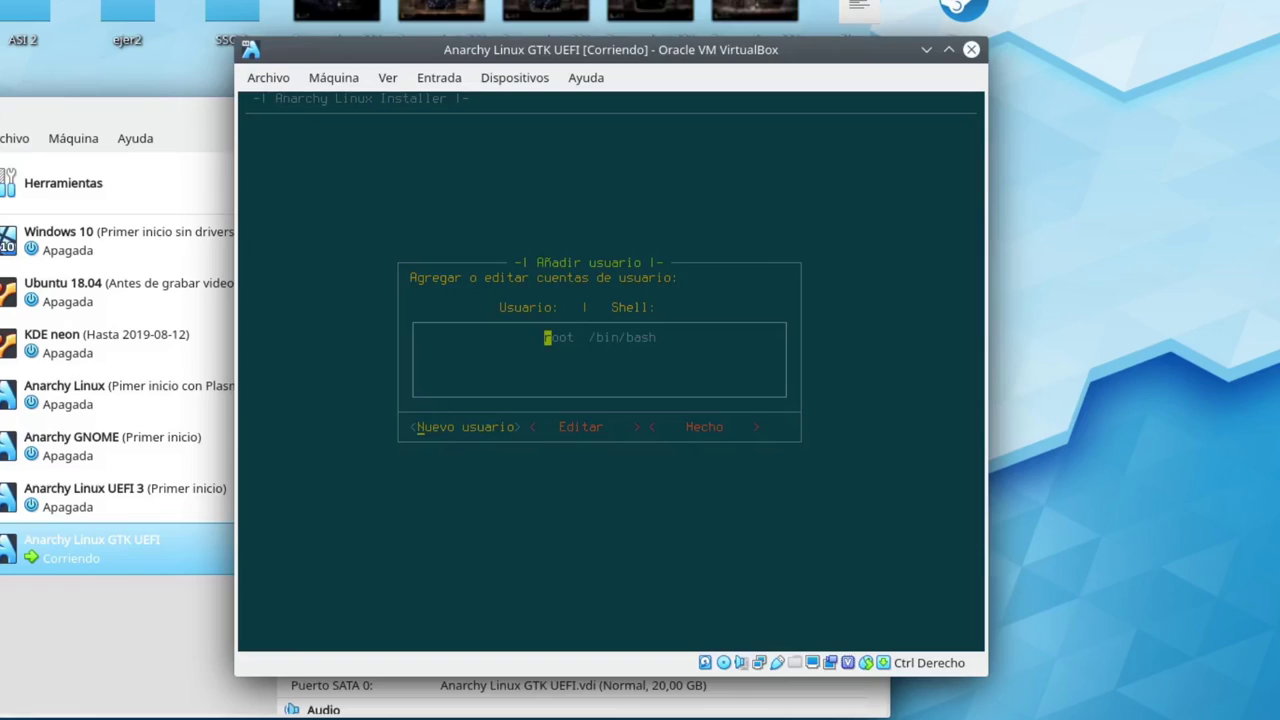
Start a Nuevo usuario entry, entering the new user's username and full name
{"action": "key", "text": "Return"}
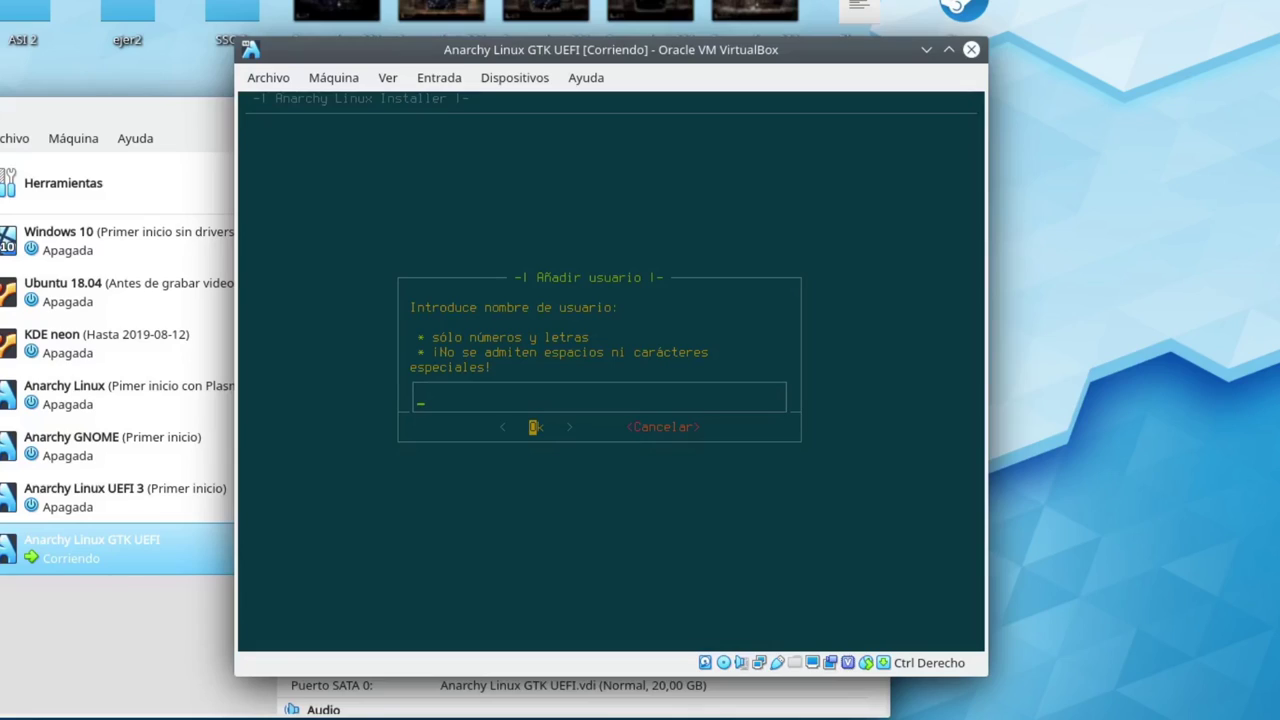
{"action": "type", "text": "edu"}
{"action": "key", "text": "Return"}
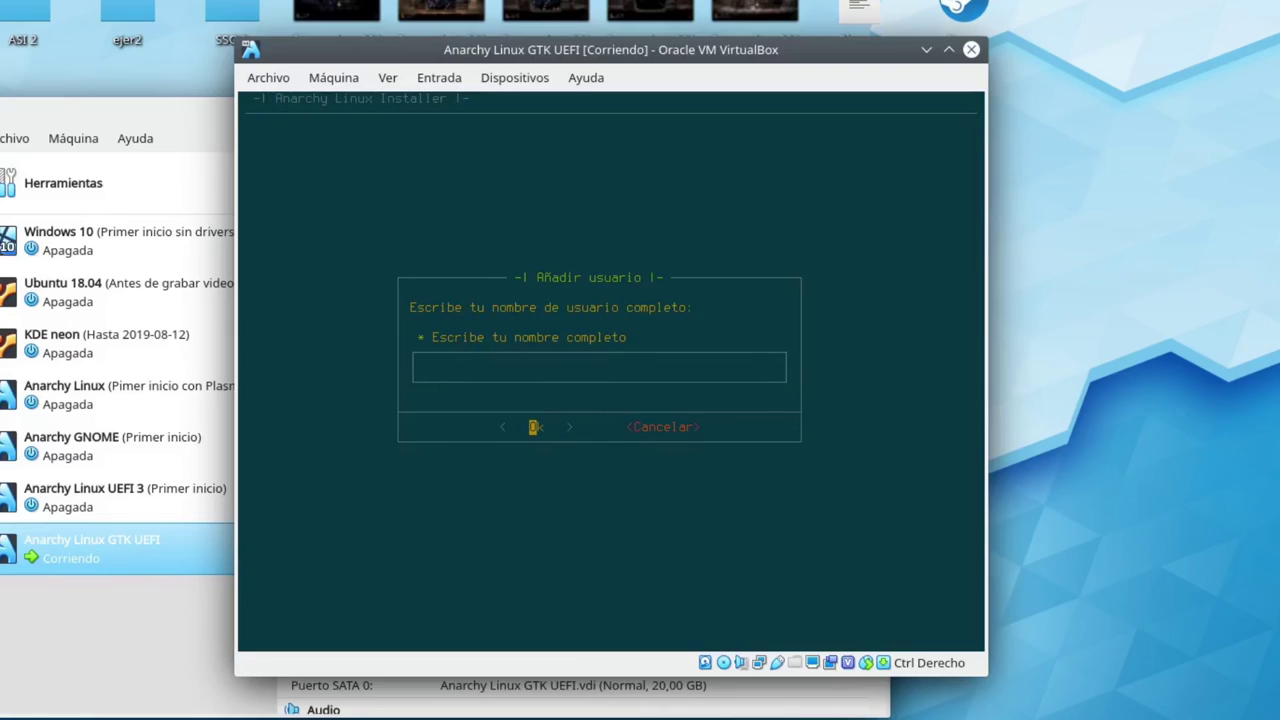
{"action": "type", "text": "Eduardo Medina"}
{"action": "key", "text": "Return"}
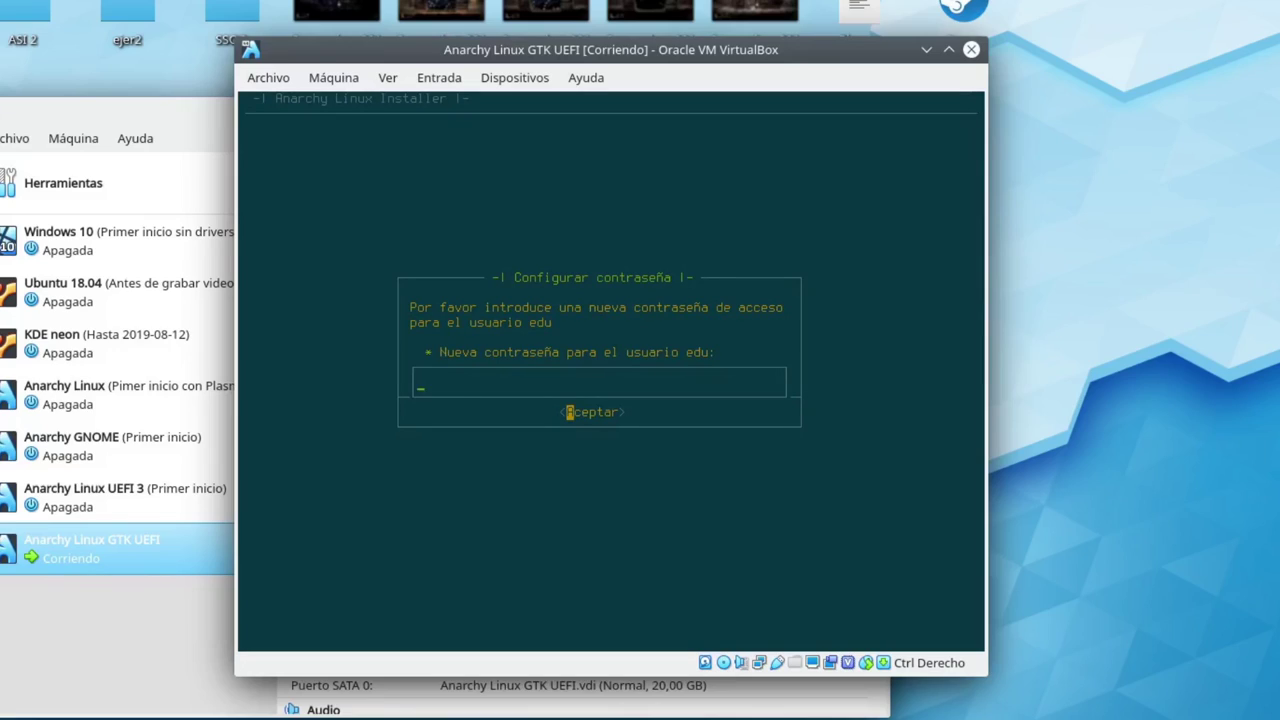
Set and confirm the new user's password and grant it sudo privileges
{"action": "type", "text": "******"}
{"action": "key", "text": "BackSpace"}
{"action": "key", "text": "BackSpace"}
{"action": "key", "text": "BackSpace"}
{"action": "key", "text": "BackSpace"}
{"action": "key", "text": "Return"}
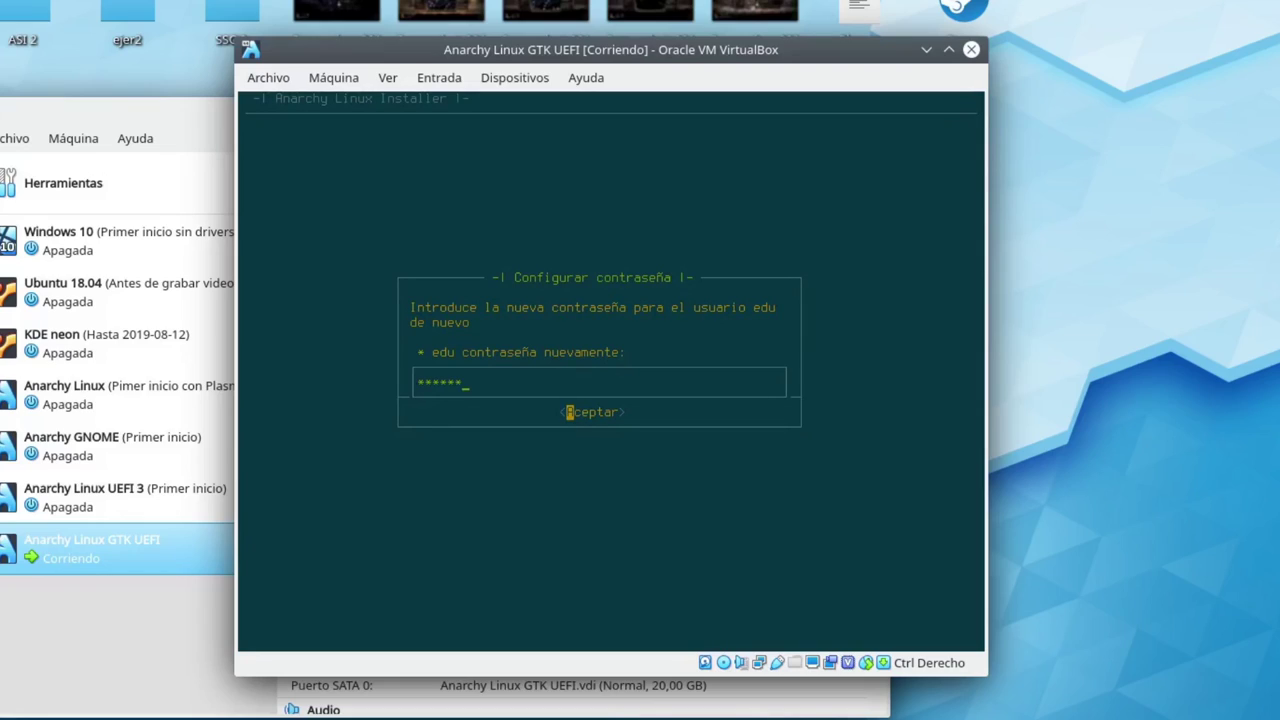
{"action": "key", "text": "Return"}
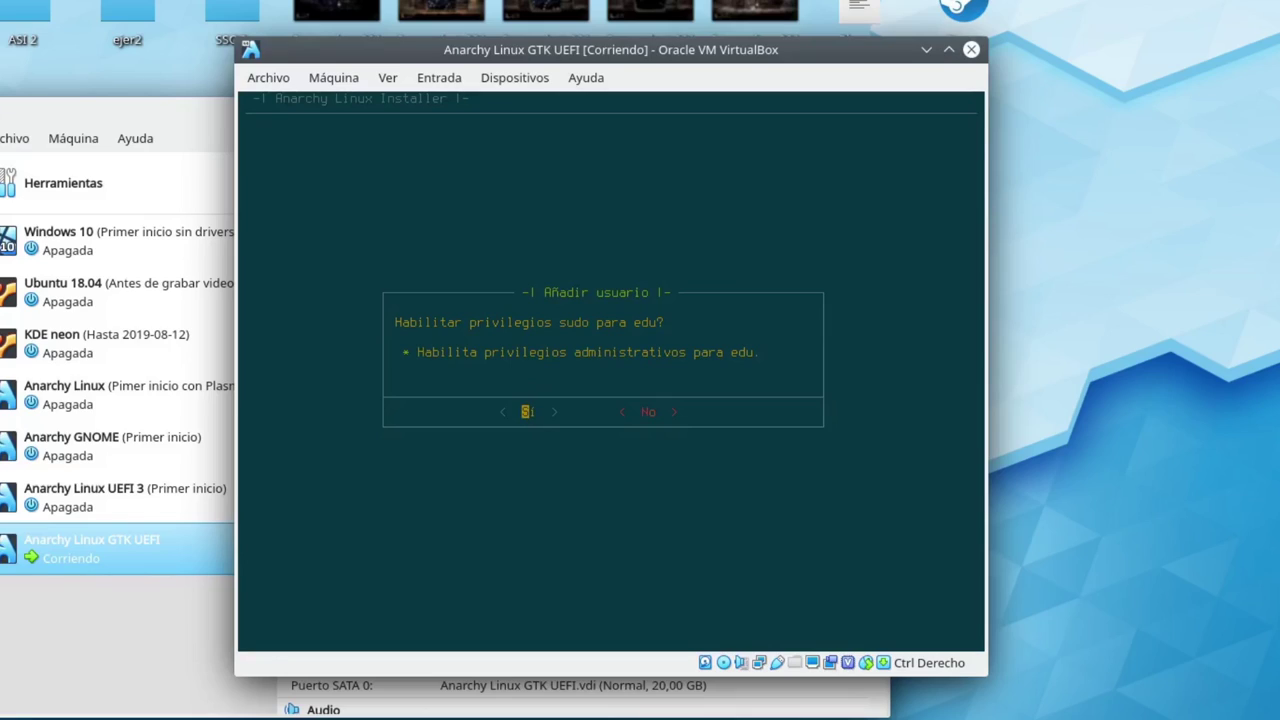
{"action": "key", "text": "Return"}
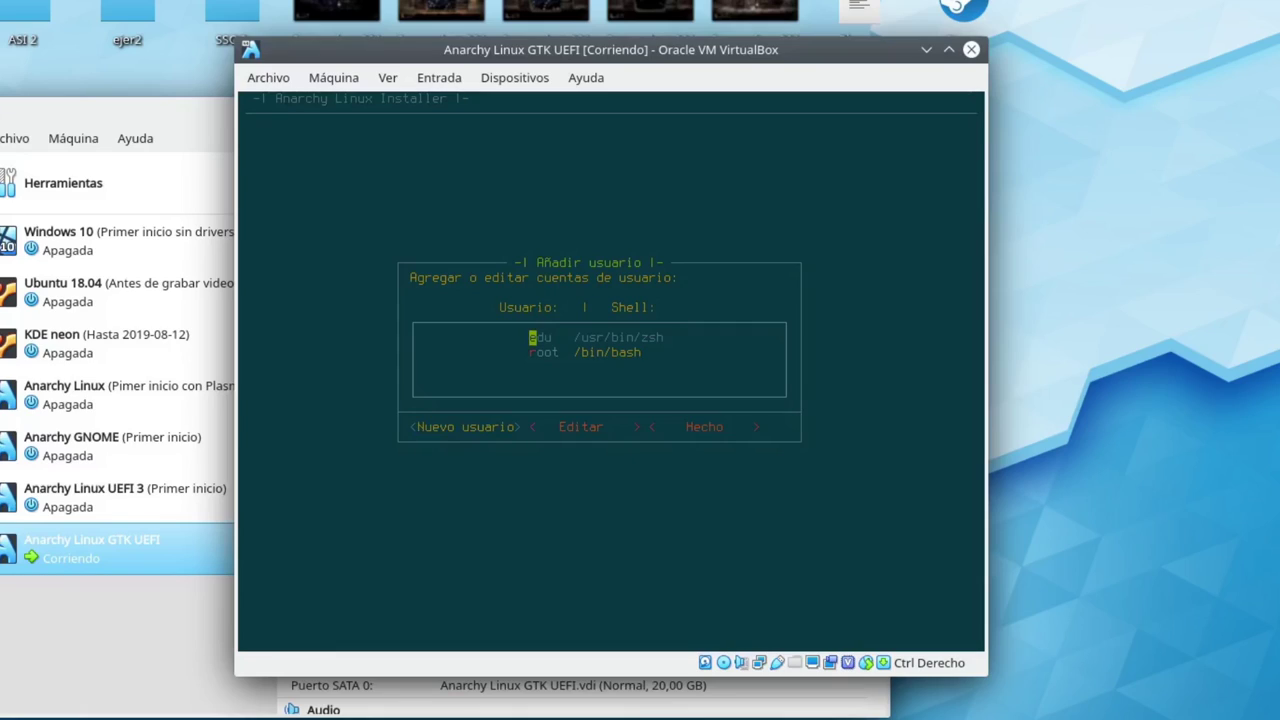
Change the new user's shell to bash and return to the Añadir usuario list
{"action": "key", "text": "Right"}
{"action": "key", "text": "Return"}
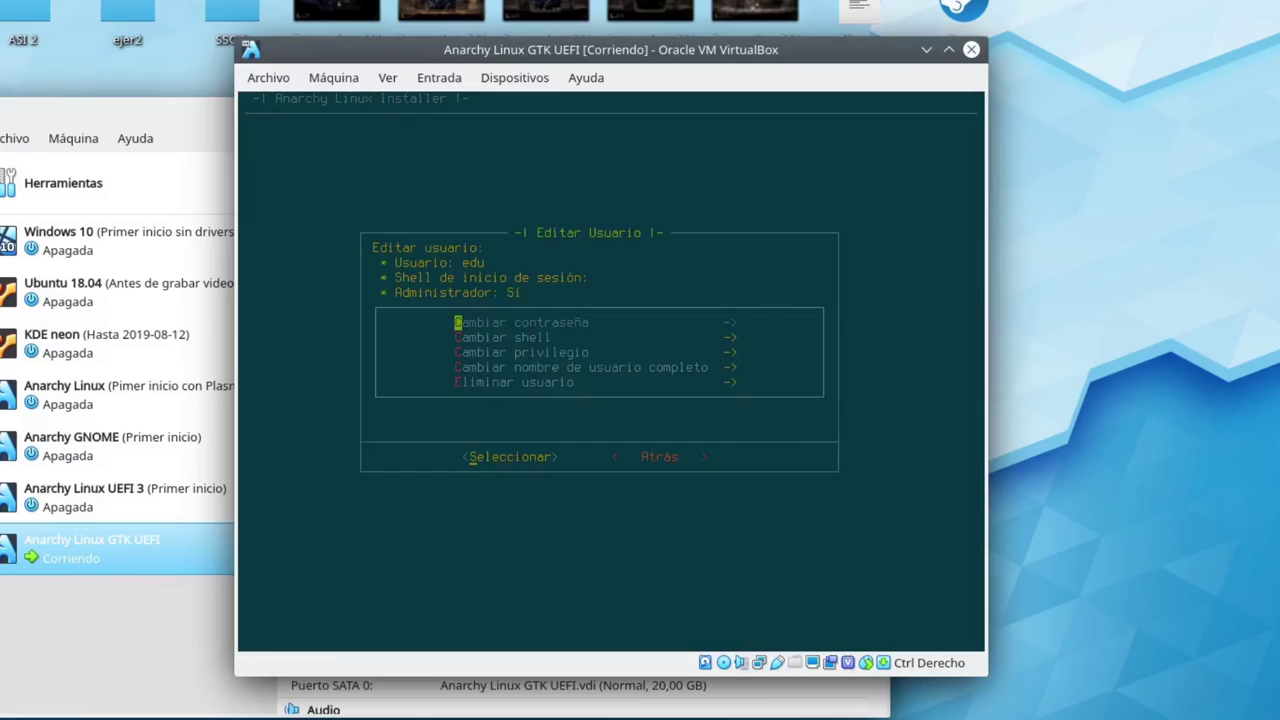
{"action": "key", "text": "Down"}
{"action": "key", "text": "Down"}
{"action": "key", "text": "Down"}
{"action": "key", "text": "Down"}
{"action": "key", "text": "Up"}
{"action": "key", "text": "Down"}
{"action": "key", "text": "Up"}
{"action": "key", "text": "Up"}
{"action": "key", "text": "Up"}
{"action": "key", "text": "Down"}
{"action": "key", "text": "Down"}
{"action": "key", "text": "Up"}
{"action": "key", "text": "Up"}
{"action": "key", "text": "Return"}
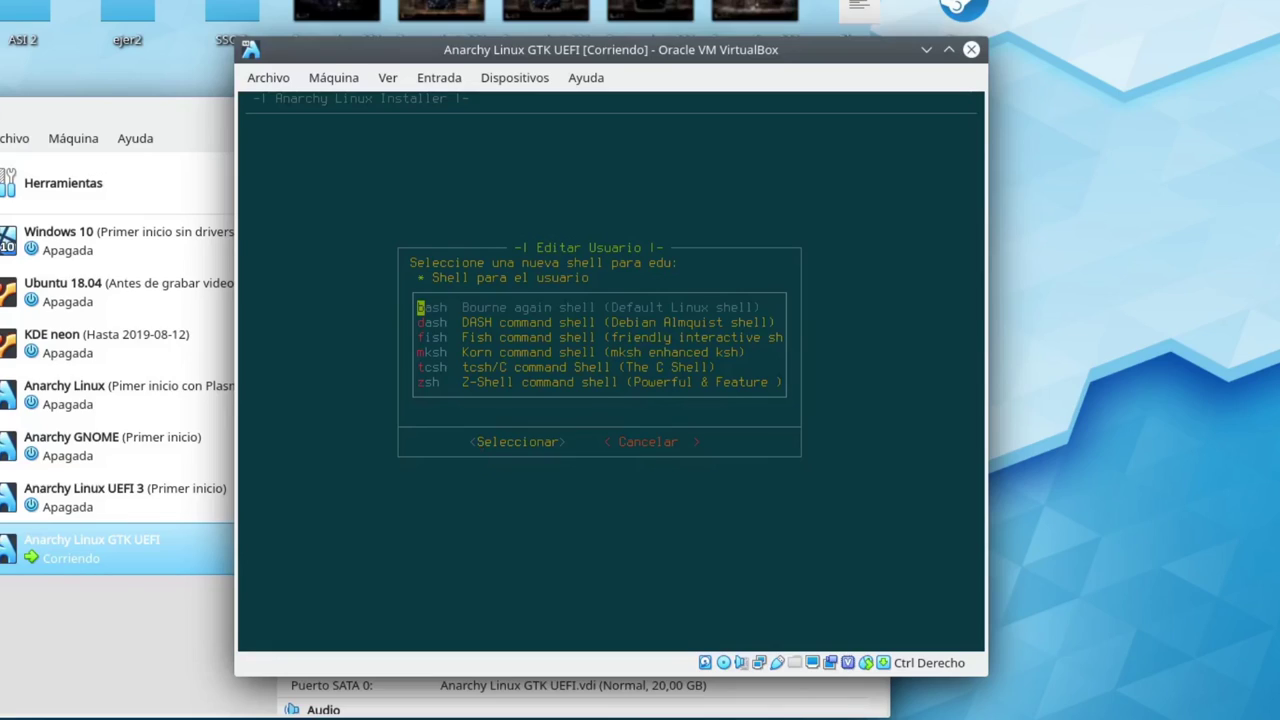
{"action": "key", "text": "Return"}
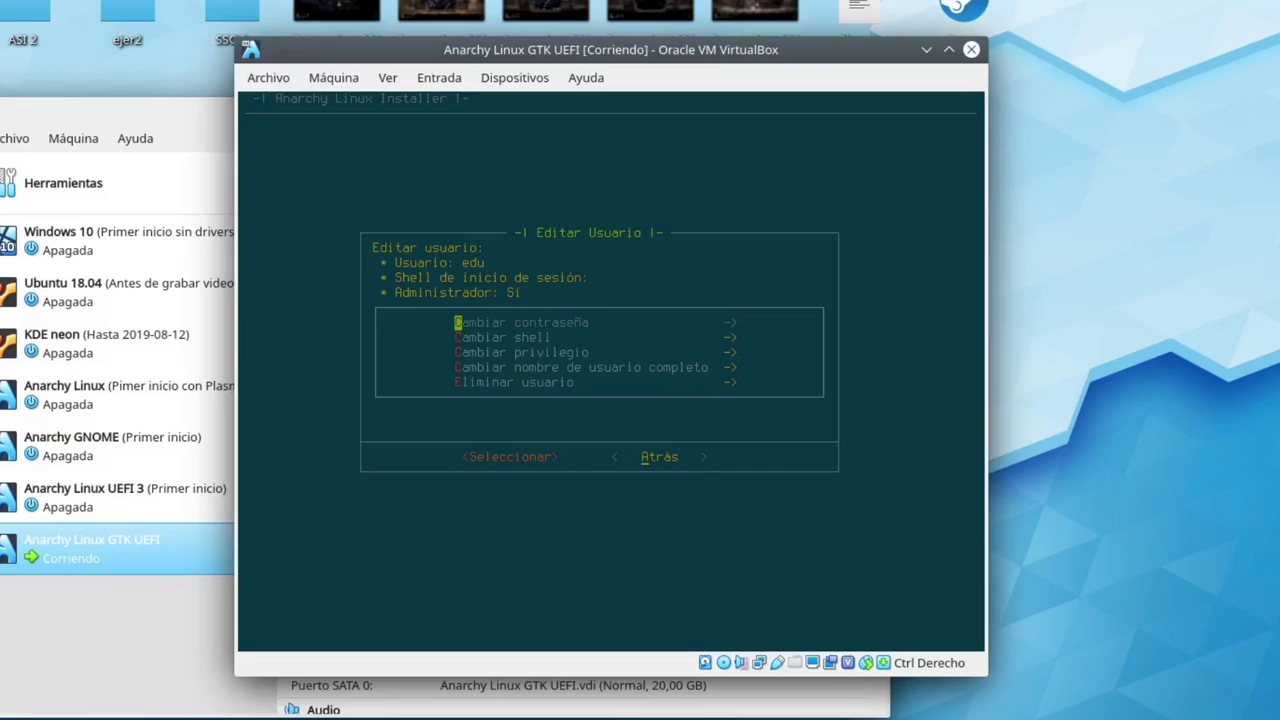
{"action": "key", "text": "Return"}
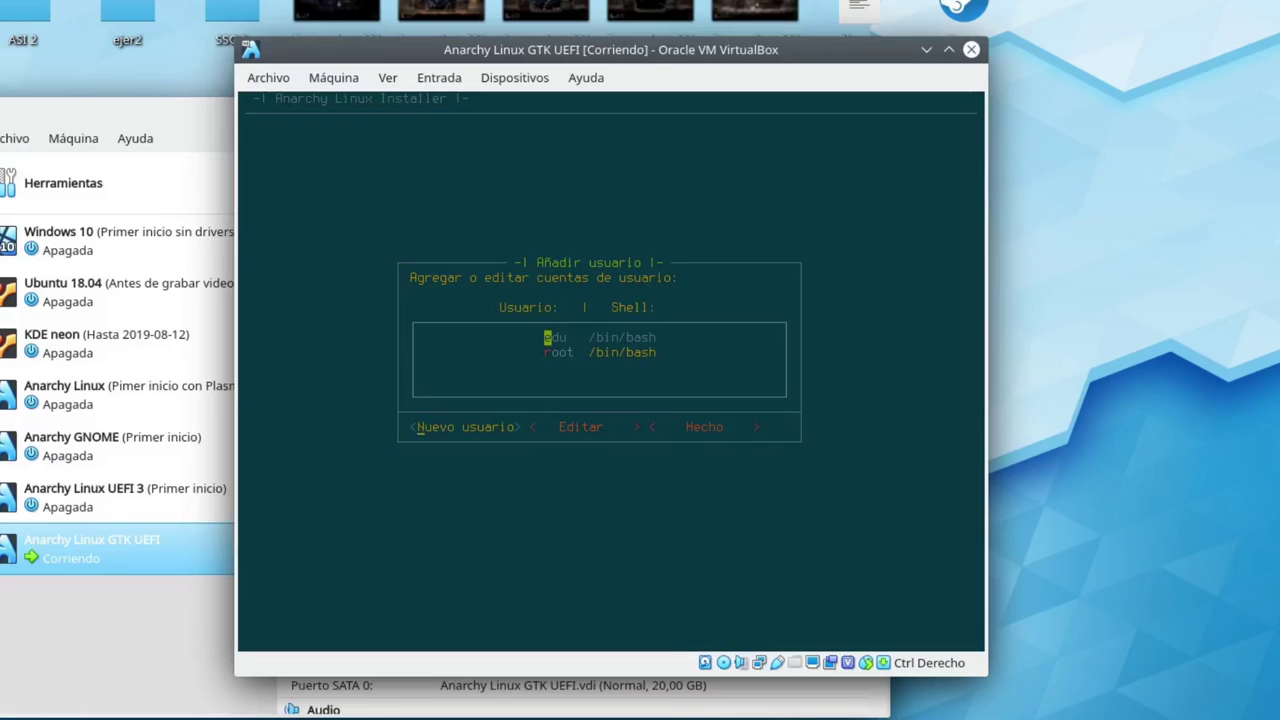
{"action": "key", "text": "Right"}
{"action": "key", "text": "Right"}
Finish user setup with Hecho and answer Sí to installing common additional software
{"action": "key", "text": "Return"}
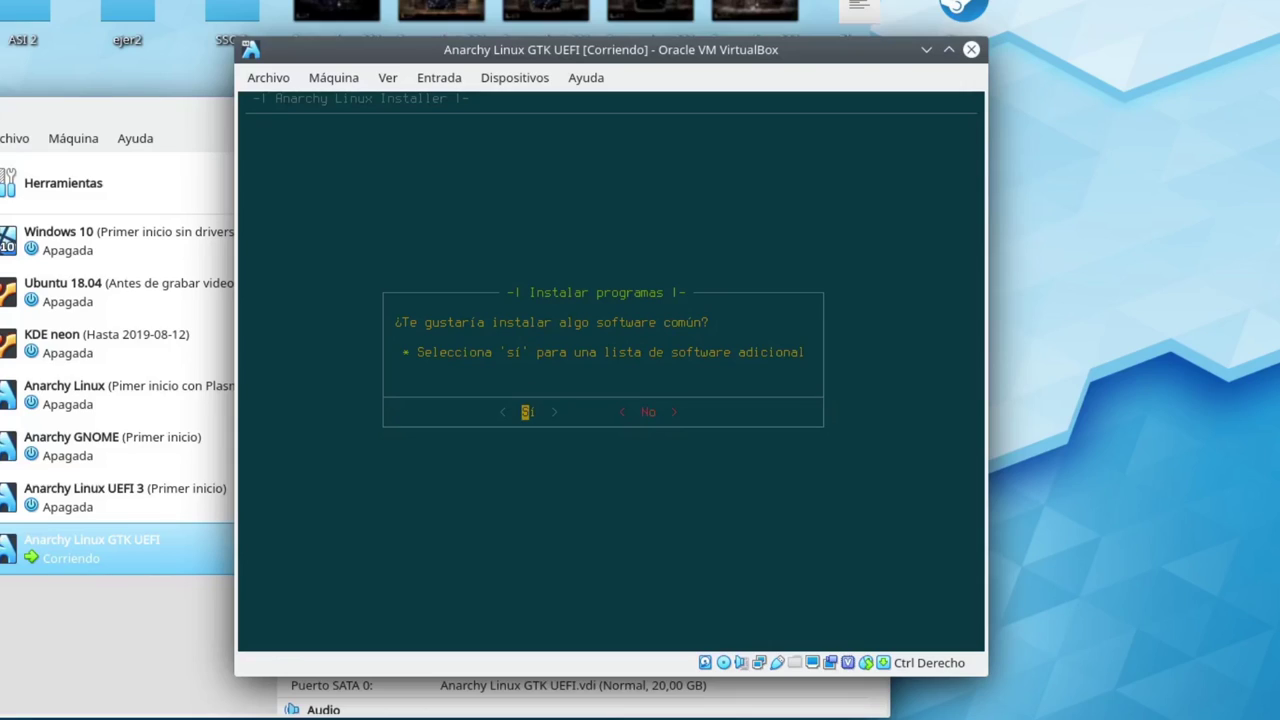
{"action": "key", "text": "Return"}
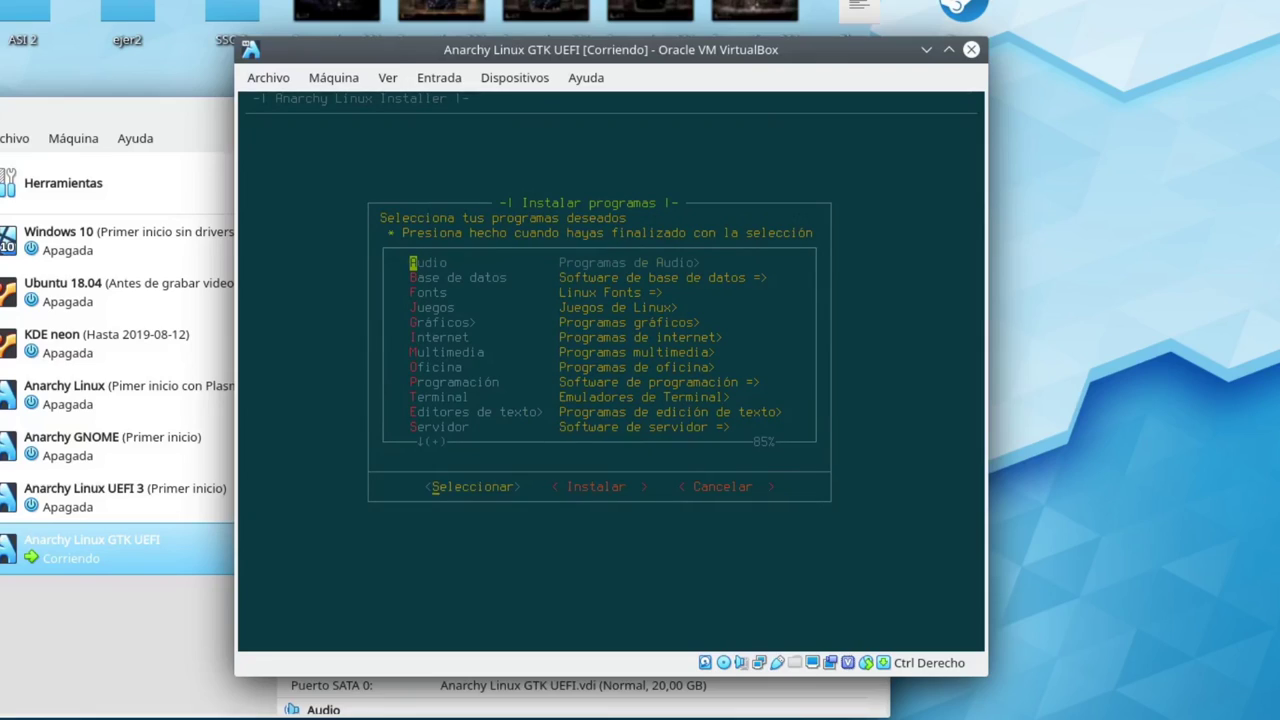
Move through the program categories down to Utilidades
{"action": "key", "text": "Down"}
{"action": "key", "text": "Down"}
{"action": "key", "text": "Down"}
{"action": "key", "text": "Down"}
{"action": "key", "text": "Down"}
{"action": "key", "text": "Down"}
{"action": "key", "text": "Down"}
{"action": "key", "text": "Down"}
{"action": "key", "text": "Down"}
{"action": "key", "text": "Down"}
{"action": "key", "text": "Down"}
{"action": "key", "text": "Up"}
{"action": "key", "text": "Up"}
{"action": "key", "text": "Up"}
{"action": "key", "text": "Up"}
{"action": "key", "text": "Up"}
{"action": "key", "text": "Up"}
{"action": "key", "text": "Up"}
{"action": "key", "text": "Up"}
{"action": "key", "text": "Up"}
{"action": "key", "text": "Up"}
{"action": "key", "text": "Up"}
{"action": "key", "text": "Down"}
{"action": "key", "text": "Down"}
{"action": "key", "text": "Down"}
{"action": "key", "text": "Down"}
{"action": "key", "text": "Down"}
{"action": "key", "text": "Down"}
{"action": "key", "text": "Down"}
{"action": "key", "text": "Down"}
{"action": "key", "text": "Down"}
{"action": "key", "text": "Down"}
{"action": "key", "text": "Down"}
{"action": "key", "text": "Down"}
{"action": "key", "text": "Down"}
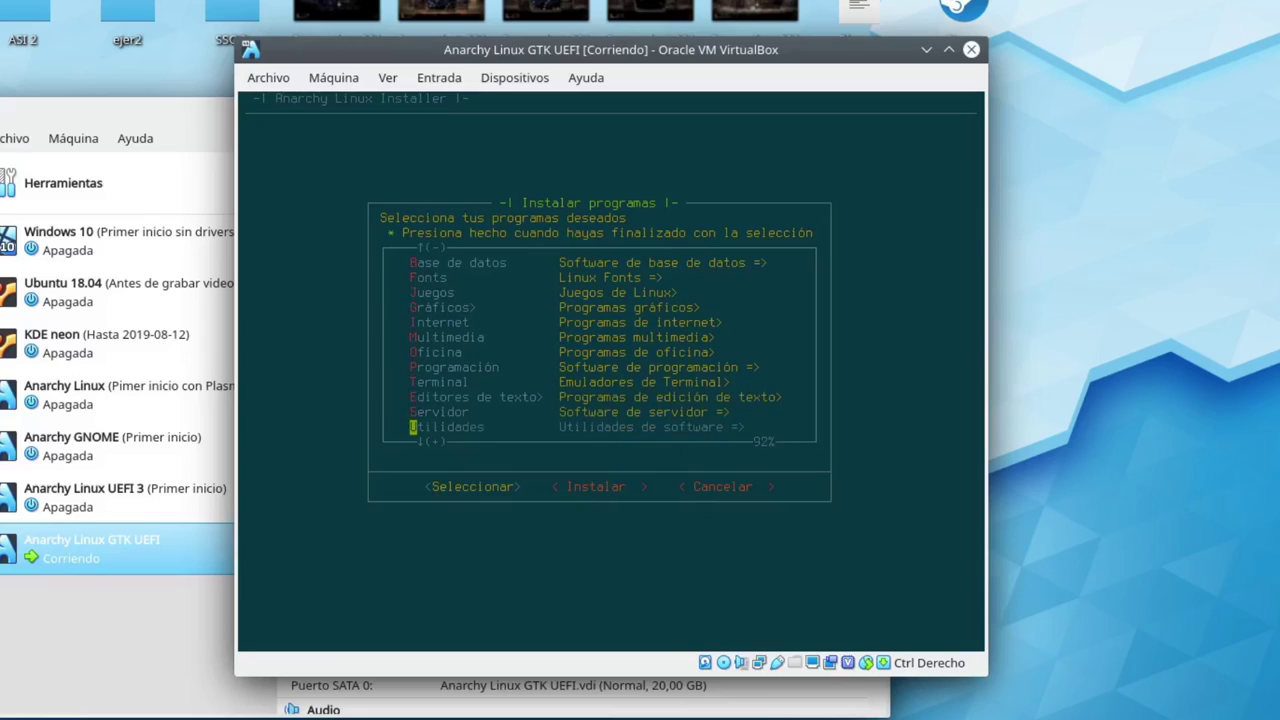
{"action": "key", "text": "Up"}
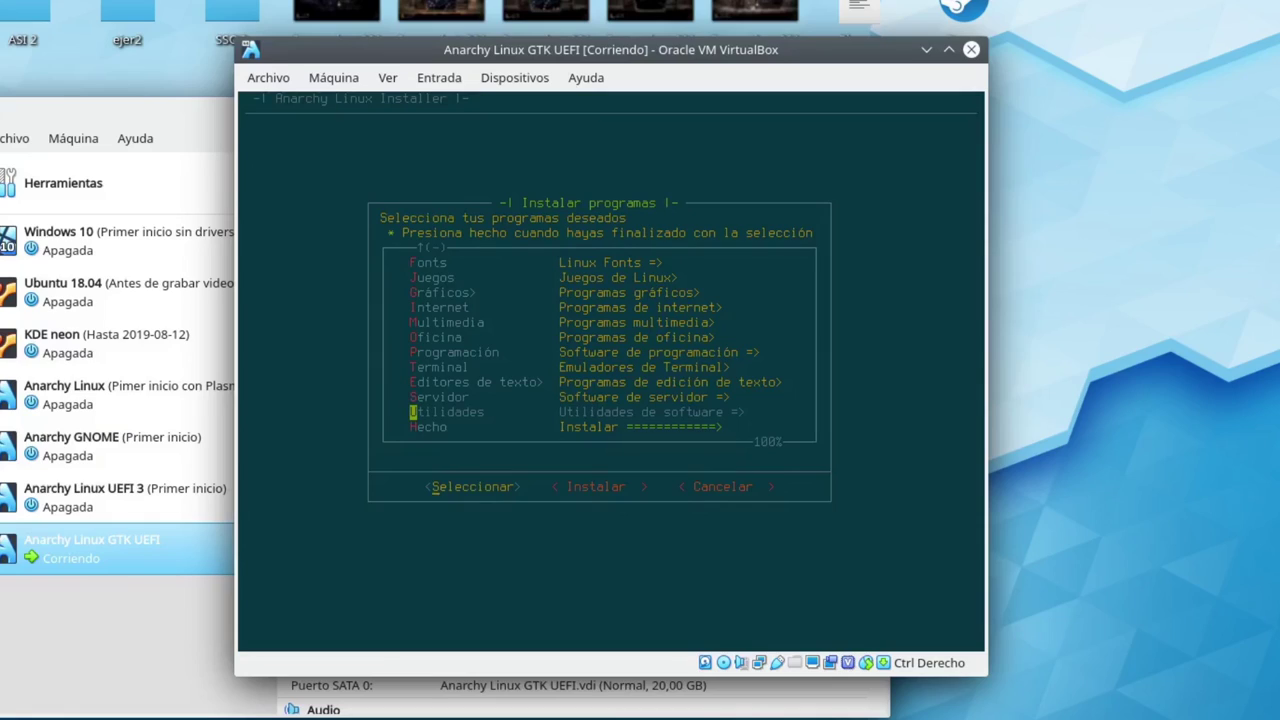
Open the Utilidades checklist and move down to the ntfs-3g entry
{"action": "key", "text": "Return"}
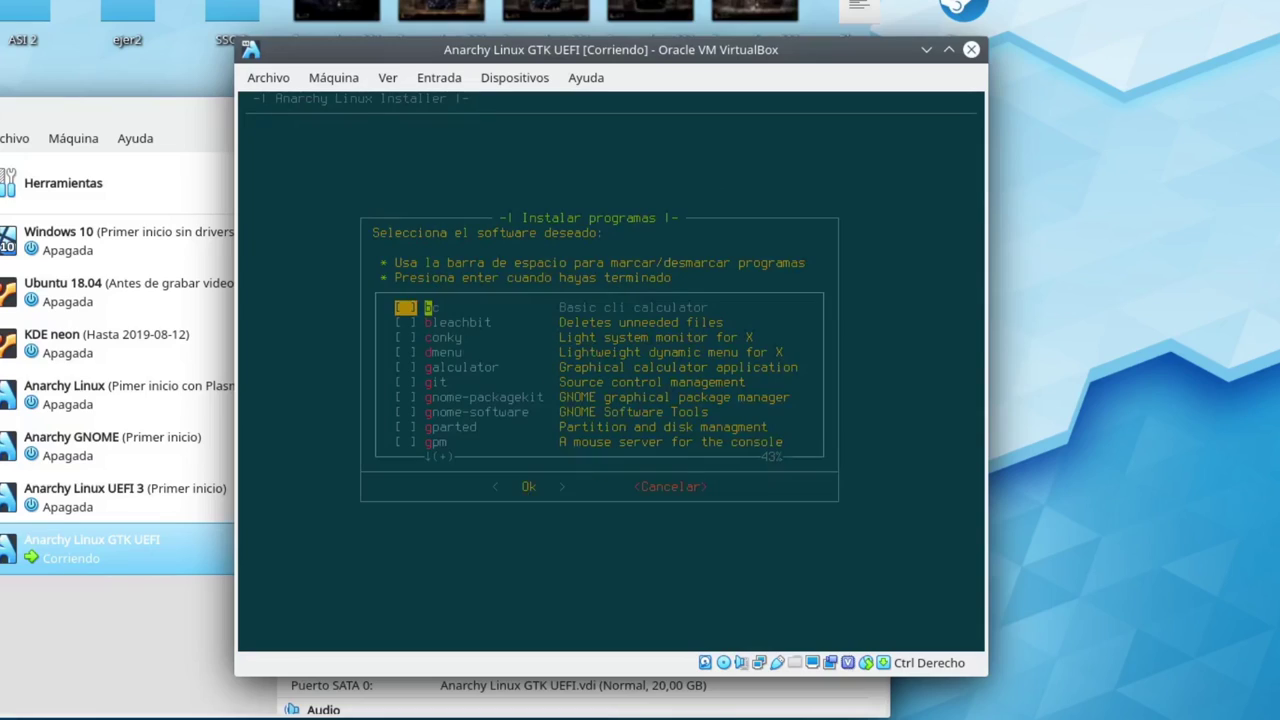
{"action": "key", "text": "Down"}
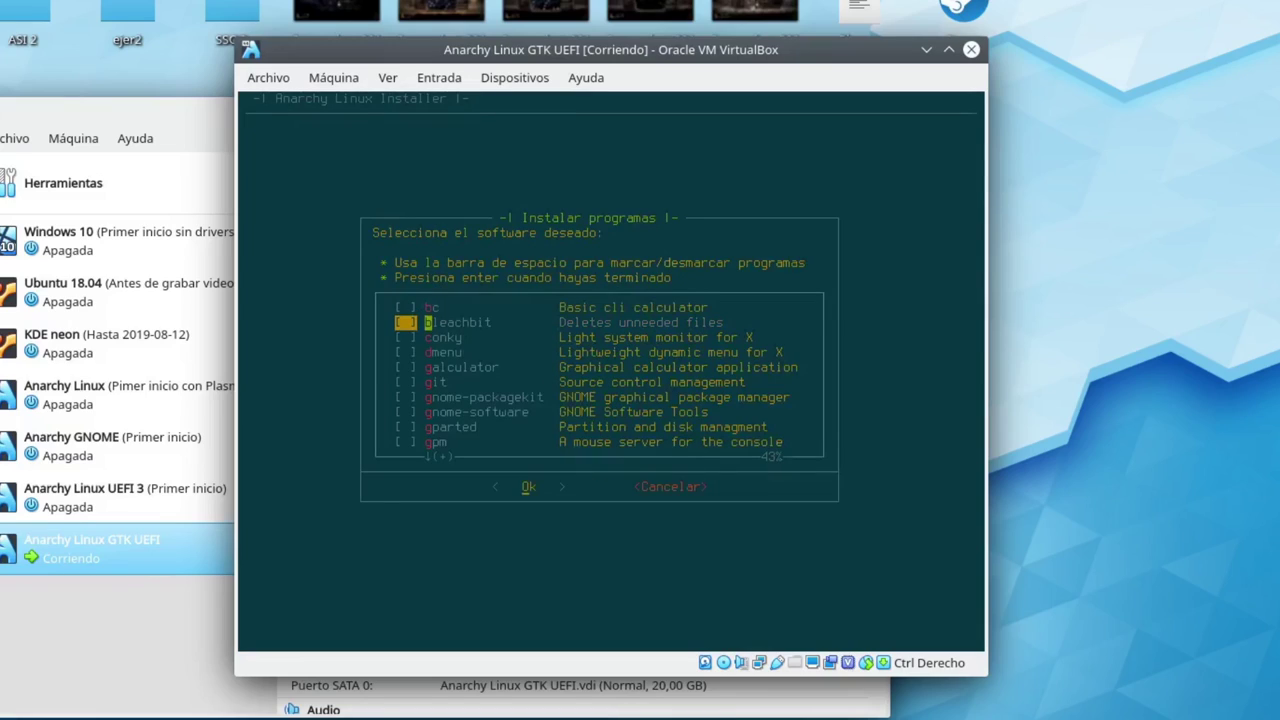
{"action": "key", "text": "Down"}
{"action": "key", "text": "Down"}
{"action": "key", "text": "Down"}
{"action": "key", "text": "Down"}
{"action": "key", "text": "Down"}
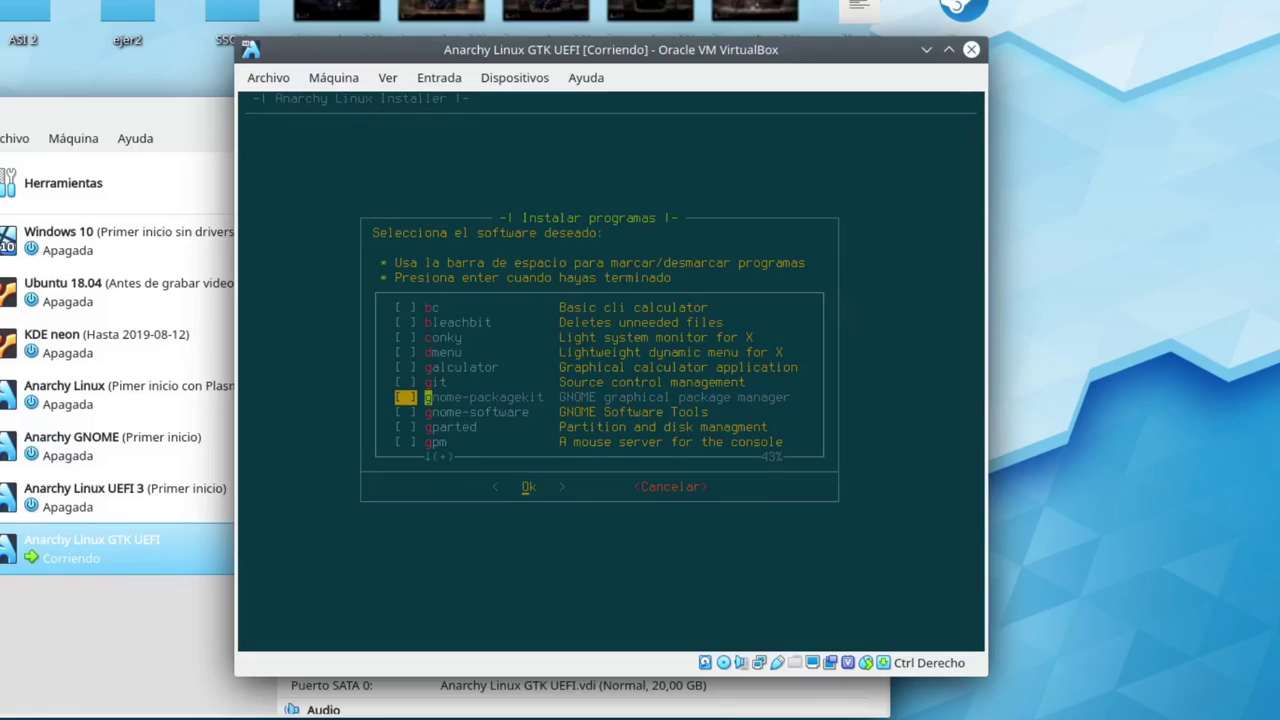
{"action": "key", "text": "Up"}
{"action": "key", "text": "Up"}
{"action": "key", "text": "Up"}
{"action": "key", "text": "Down"}
{"action": "key", "text": "Down"}
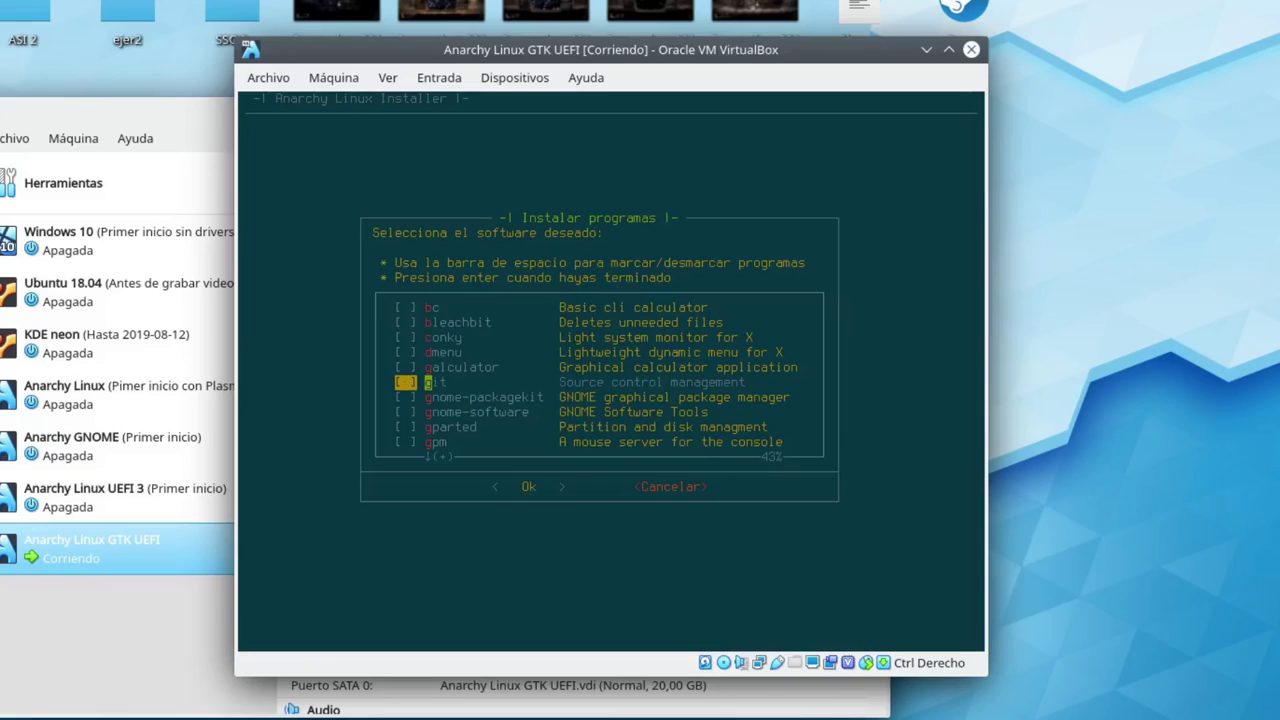
{"action": "key", "text": "Down"}
{"action": "key", "text": "Down"}
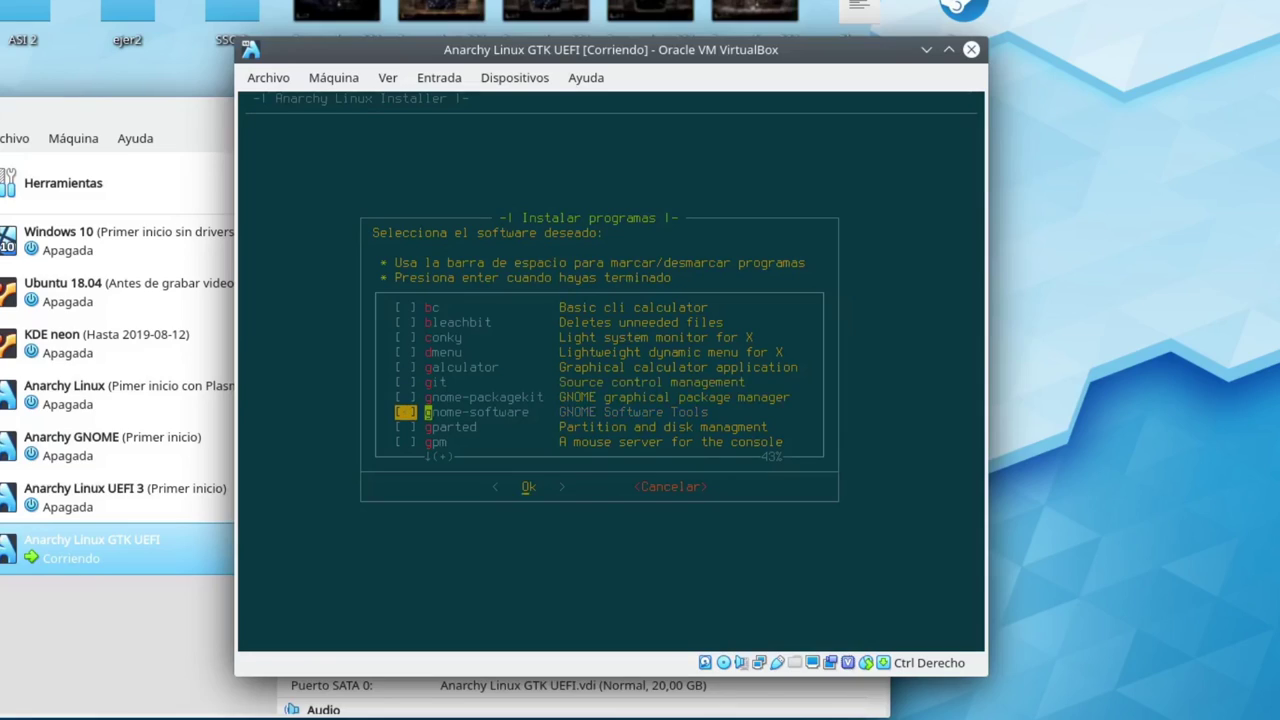
{"action": "key", "text": "Down"}
{"action": "key", "text": "Down"}
{"action": "key", "text": "Down"}
{"action": "key", "text": "Down"}
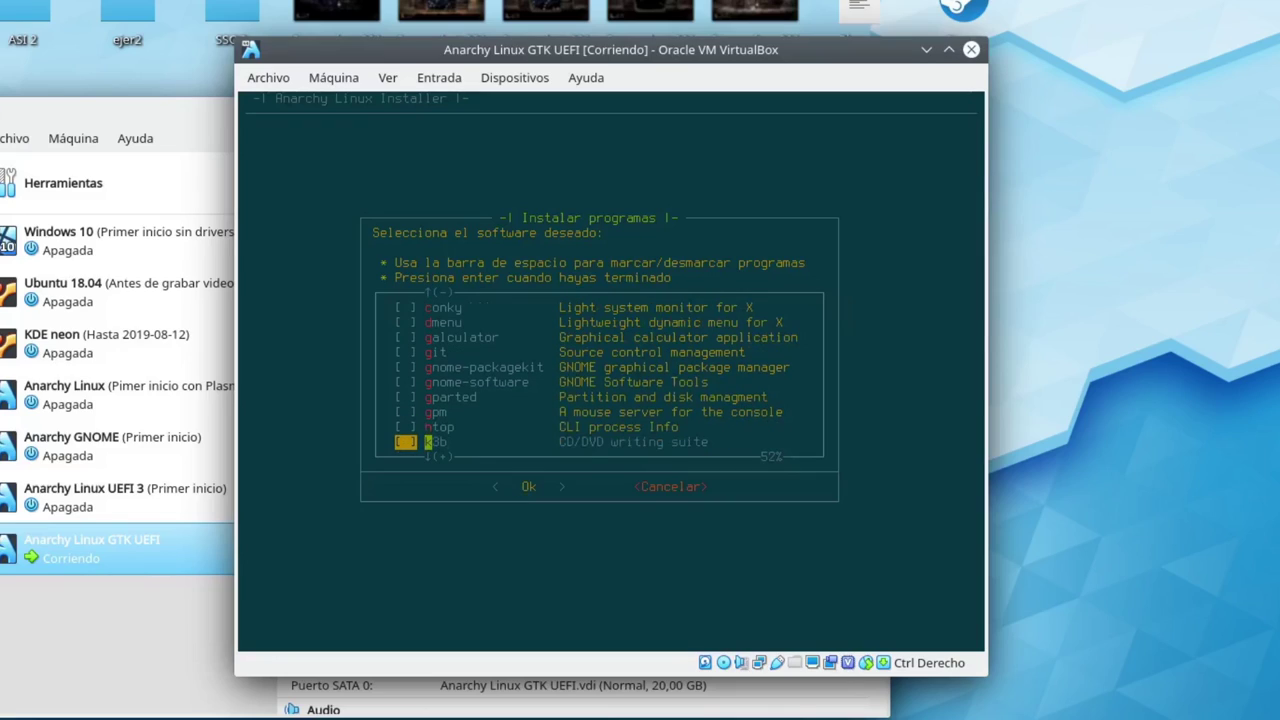
{"action": "key", "text": "Down"}
{"action": "key", "text": "Down"}
{"action": "key", "text": "Down"}
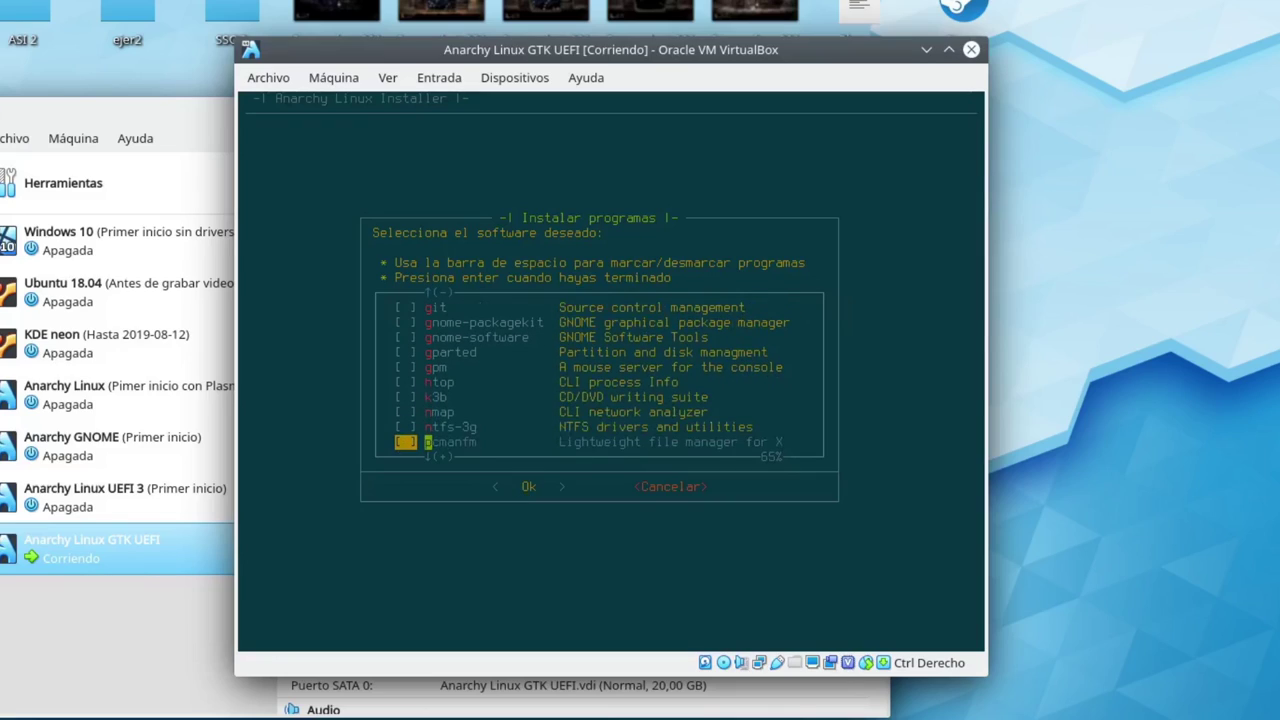
{"action": "key", "text": "Up"}
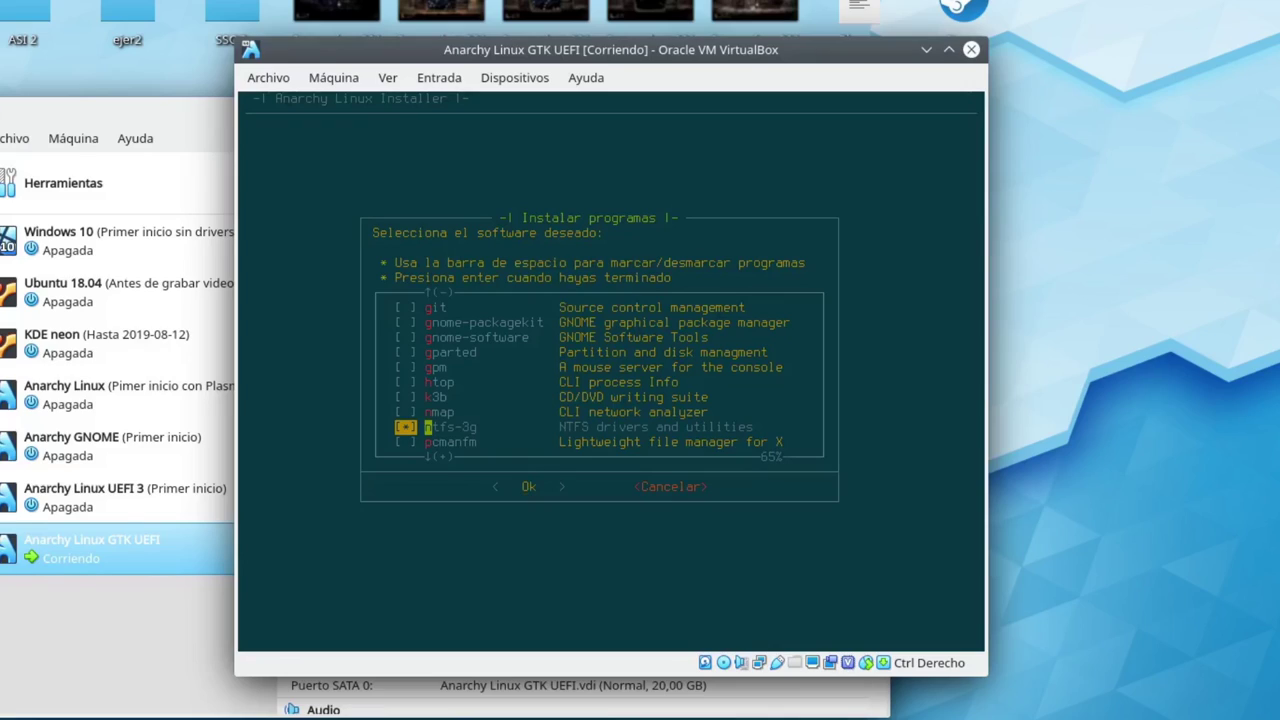
Confirm the utility choice and add ntfs-3g (1 package, 0.4 MiB) to the installation list
{"action": "key", "text": "Return"}
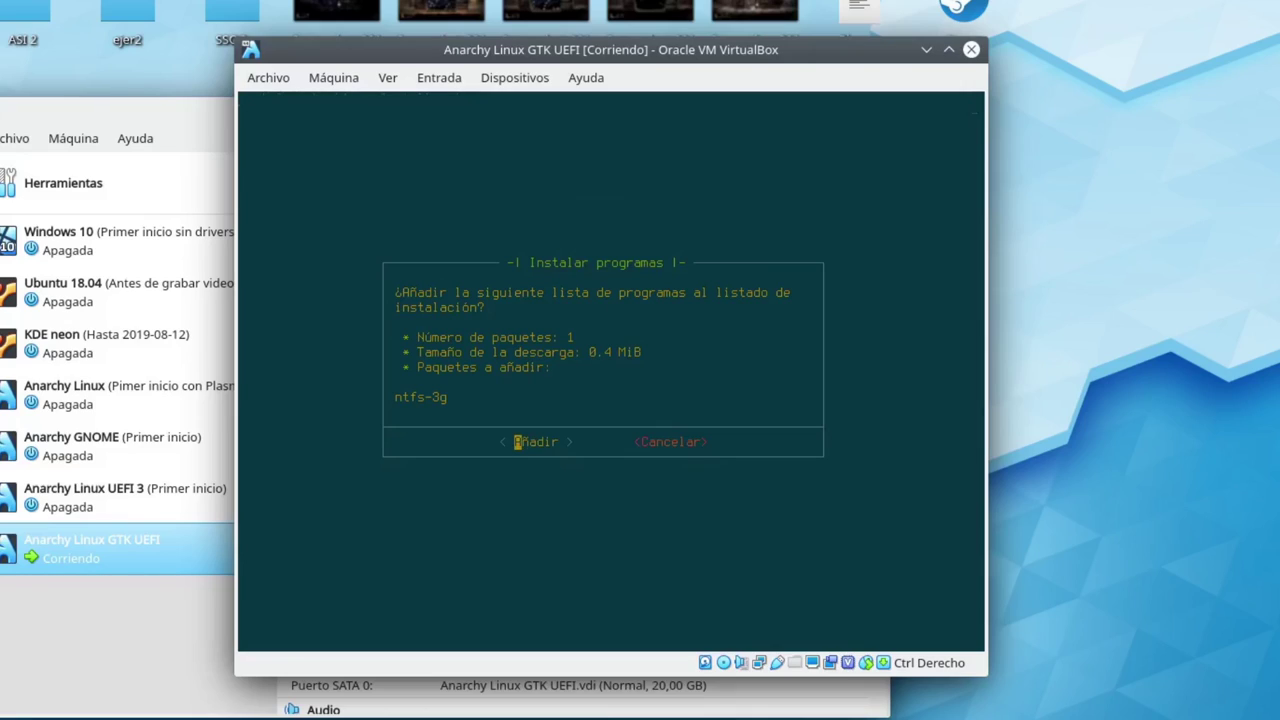
{"action": "key", "text": "Return"}
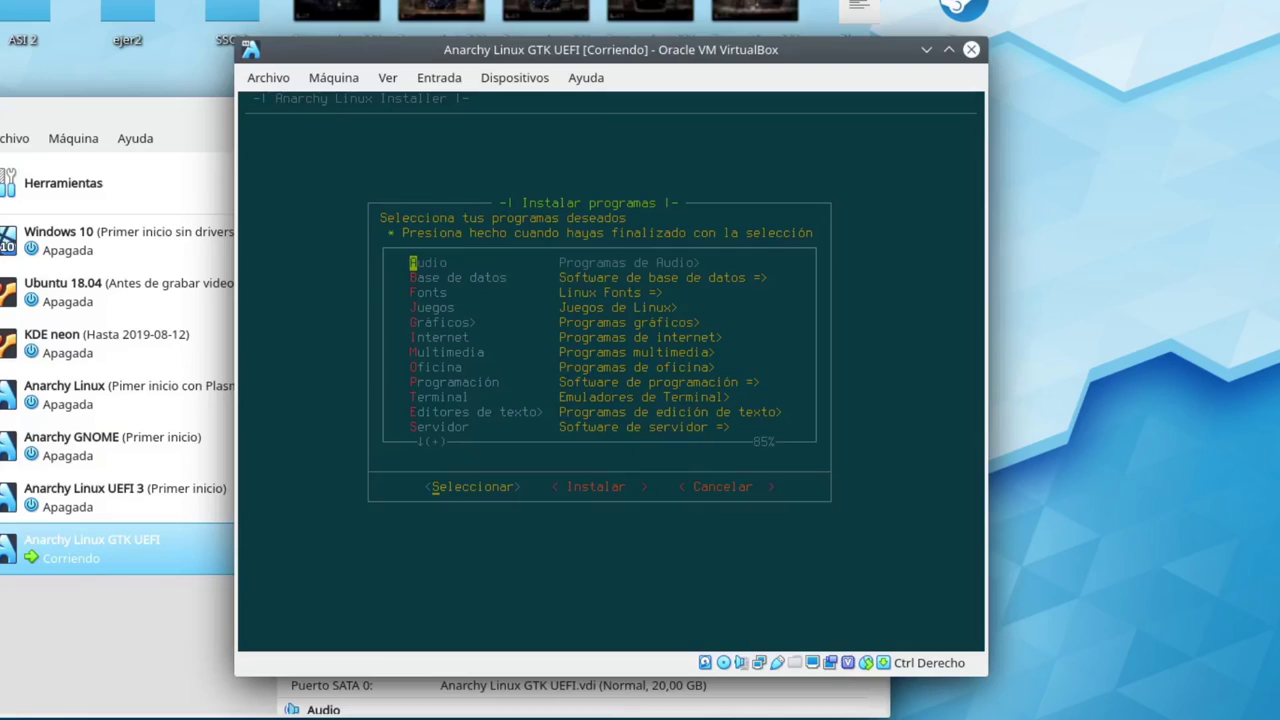
Open the Juegos checklist, select steam and confirm it with Ok
{"action": "key", "text": "Down"}
{"action": "key", "text": "Down"}
{"action": "key", "text": "Down"}
{"action": "key", "text": "Return"}
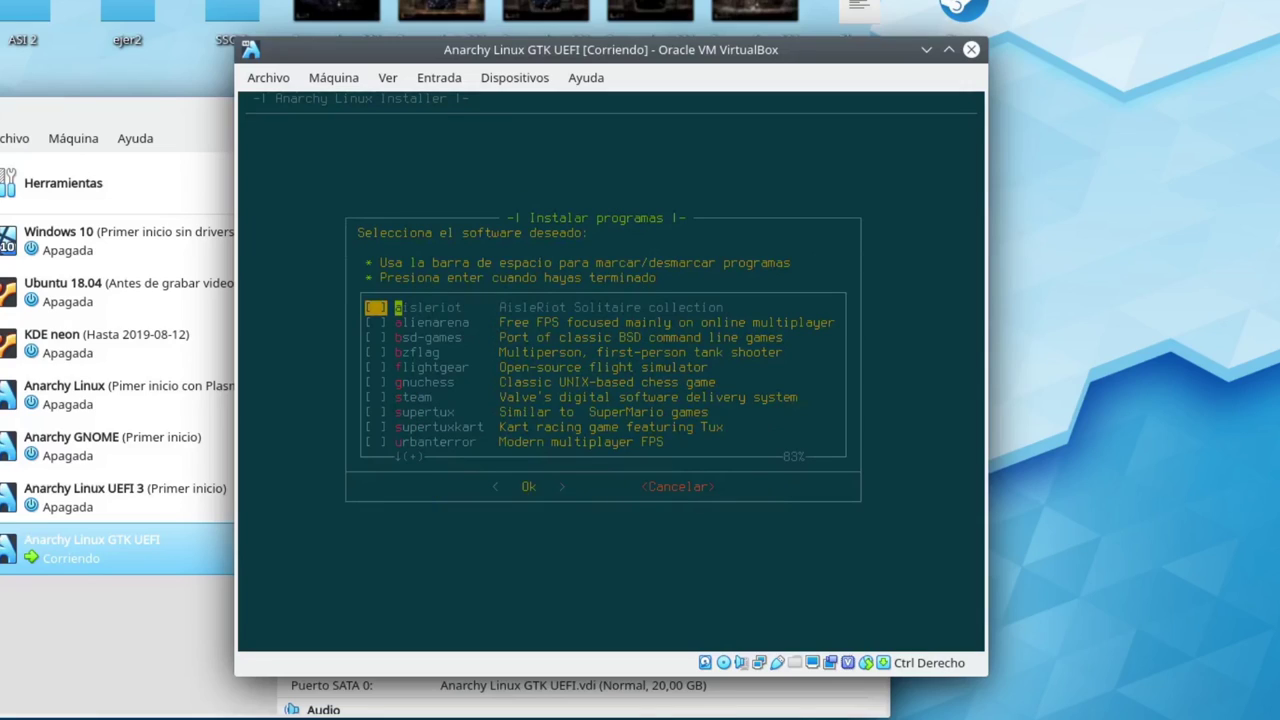
{"action": "key", "text": "Down"}
{"action": "key", "text": "Down"}
{"action": "key", "text": "Down"}
{"action": "key", "text": "Down"}
{"action": "key", "text": "Down"}
{"action": "key", "text": "Down"}
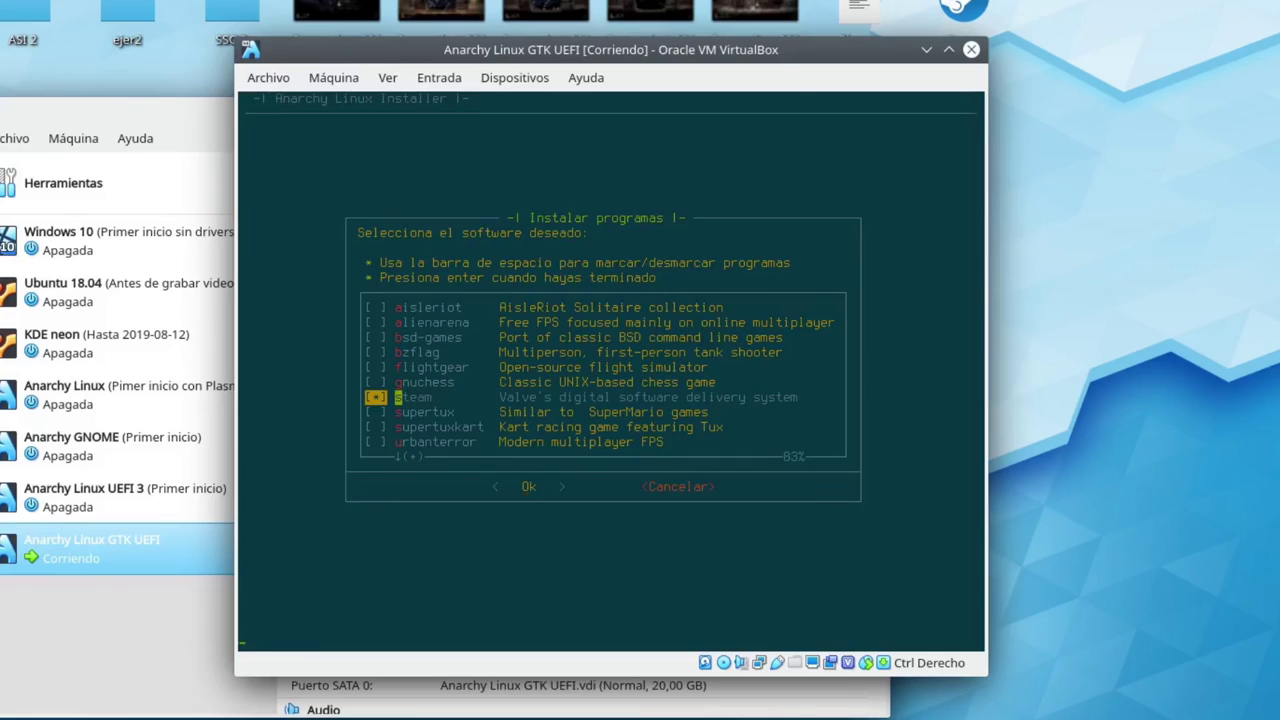
{"action": "key", "text": "Return"}
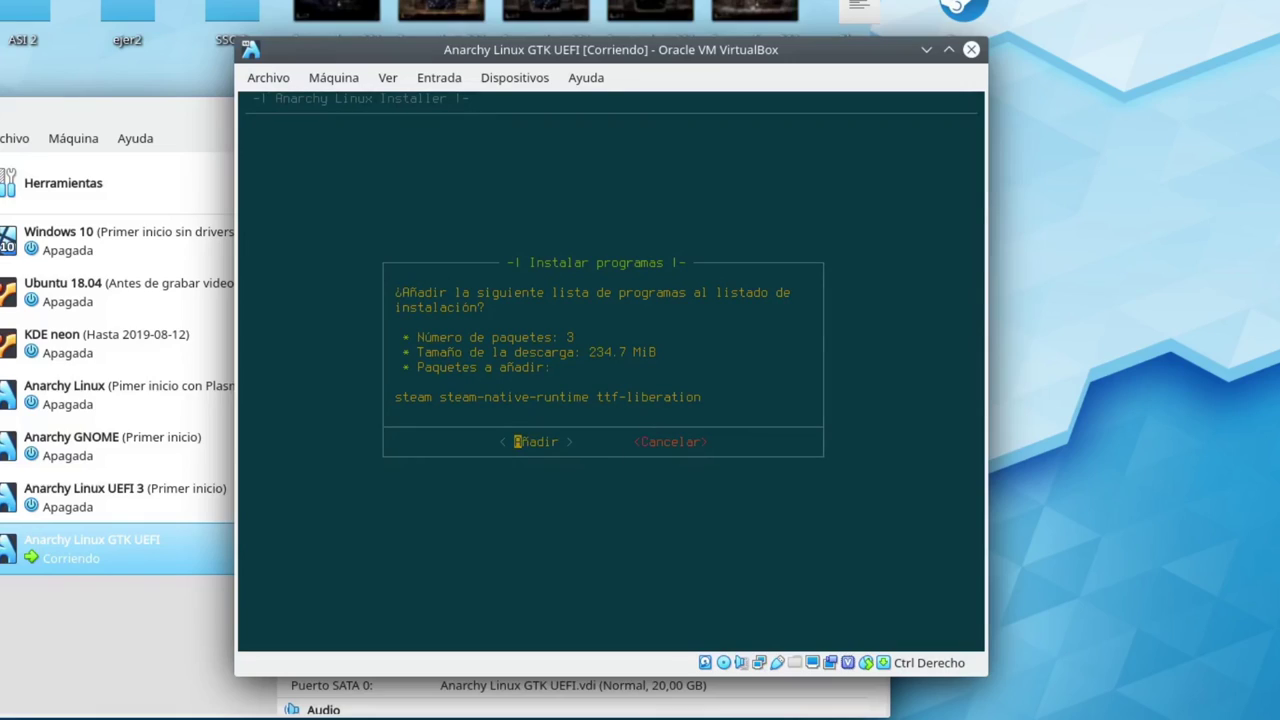
Finish the extra-program selection with Hecho to reach the base-system install prompt for /dev/sda
{"action": "key", "text": "Return"}
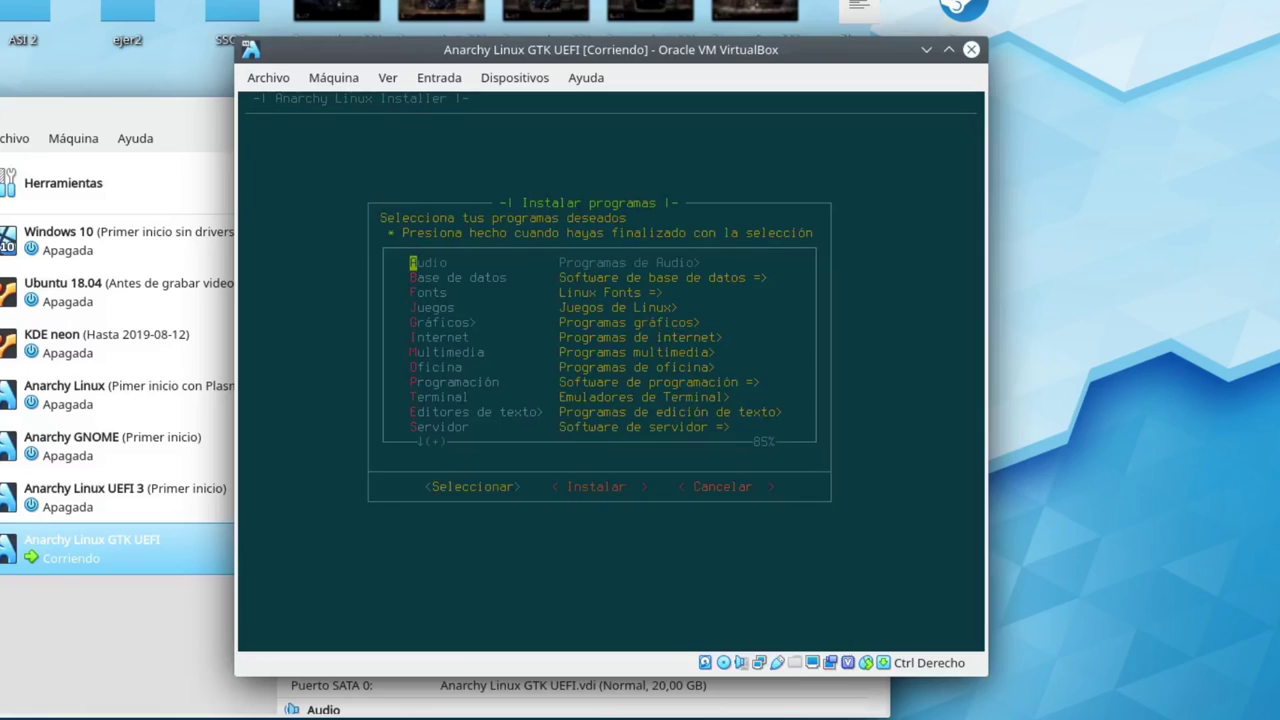
{"action": "key", "text": "Down"}
{"action": "key", "text": "Down"}
{"action": "key", "text": "Down"}
{"action": "key", "text": "Down"}
{"action": "key", "text": "Down"}
{"action": "key", "text": "Down"}
{"action": "key", "text": "Down"}
{"action": "key", "text": "Down"}
{"action": "key", "text": "Down"}
{"action": "key", "text": "Down"}
{"action": "key", "text": "Down"}
{"action": "key", "text": "Down"}
{"action": "key", "text": "Down"}
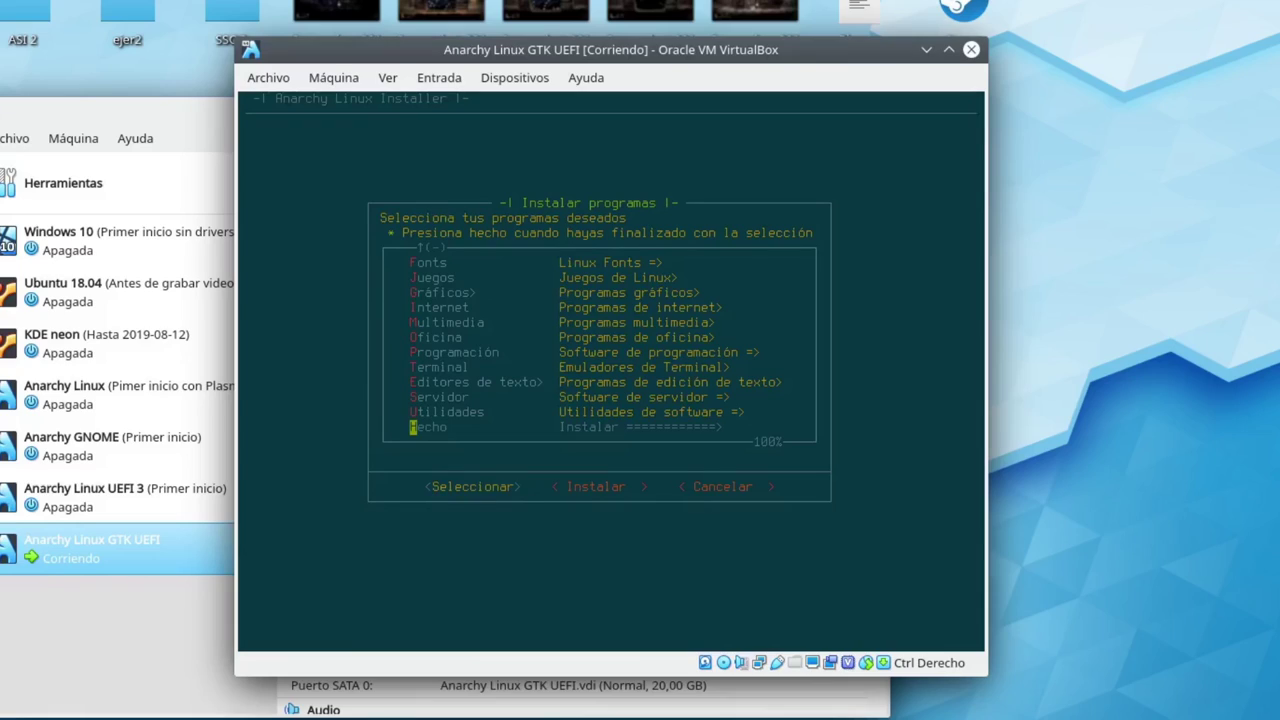
{"action": "key", "text": "Return"}
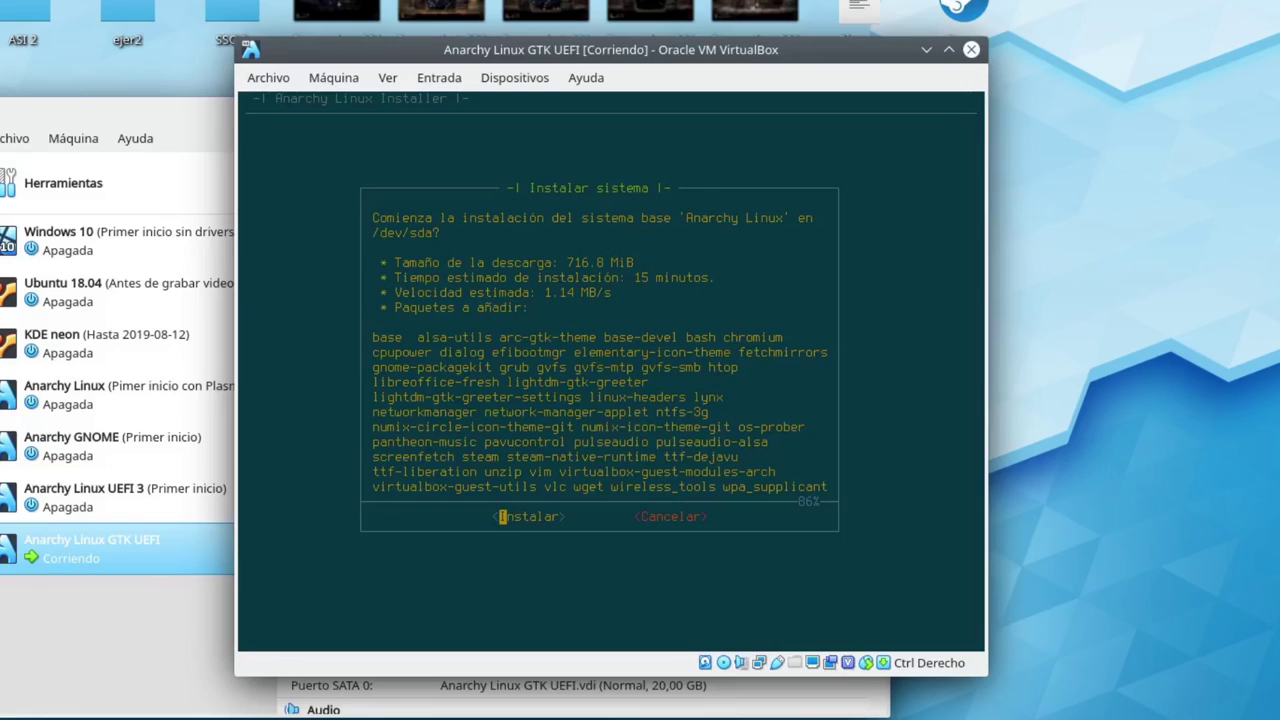
Confirm Instalar to download the 716.8 MiB base system and install it onto /dev/sda
{"action": "key", "text": "Return"}
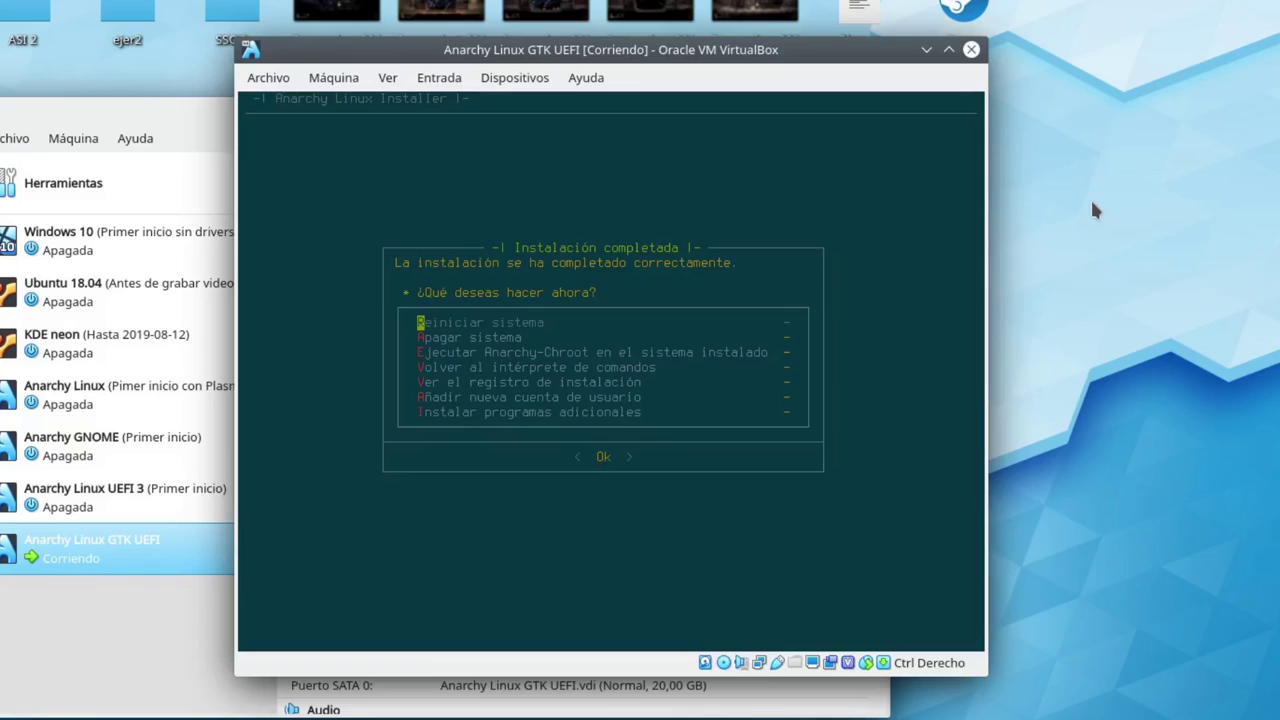
Choose Apagar sistema from the Instalación completada menu to power off the machine
{"action": "key", "text": "Down"}
{"action": "key", "text": "Return"}
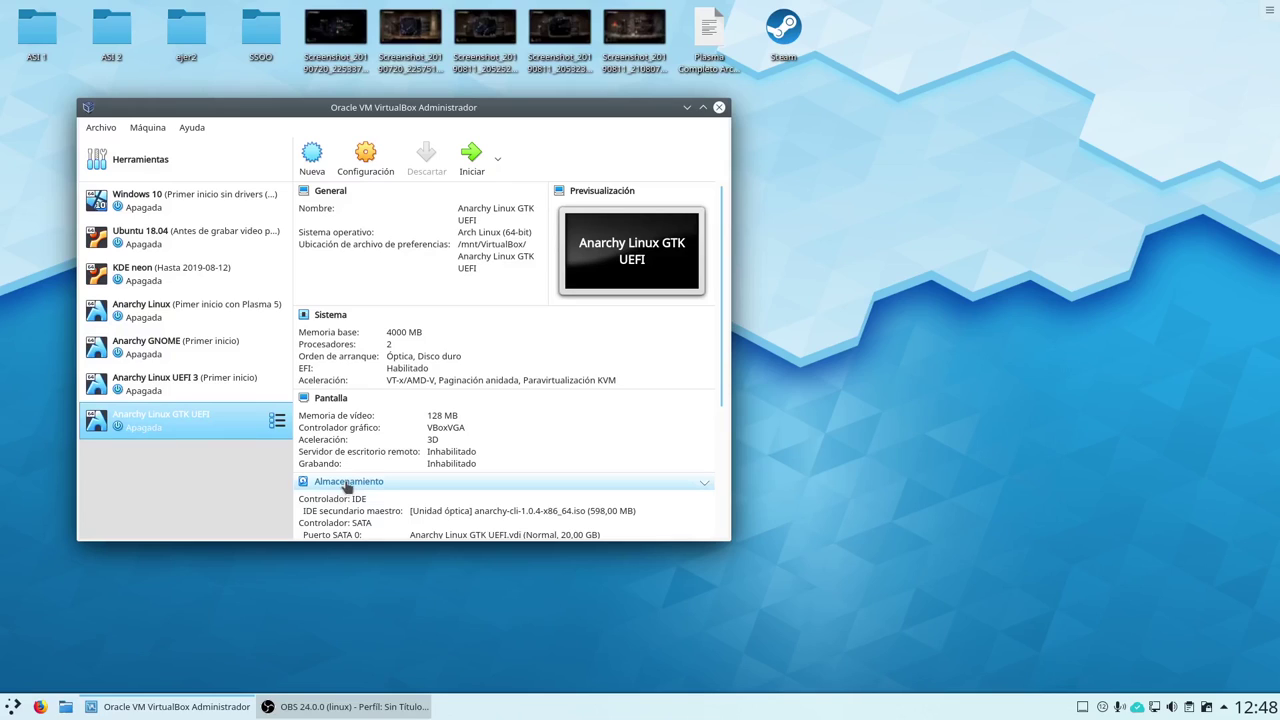
In Almacenamiento settings, remove the anarchy-cli ISO from the optical drive, leaving it Vacío, and save
{"action": "left_click", "coordinate": [347, 483]}
{"action": "left_click", "coordinate": [327, 212]}
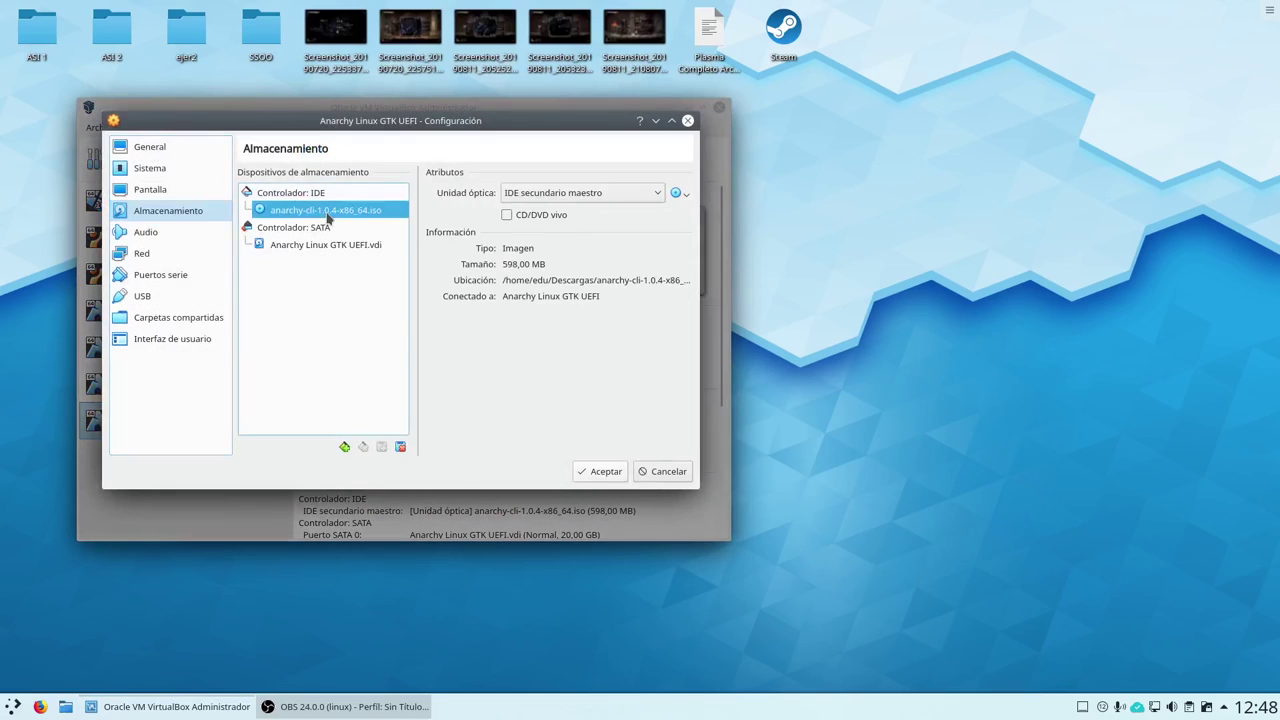
{"action": "left_click", "coordinate": [677, 193]}
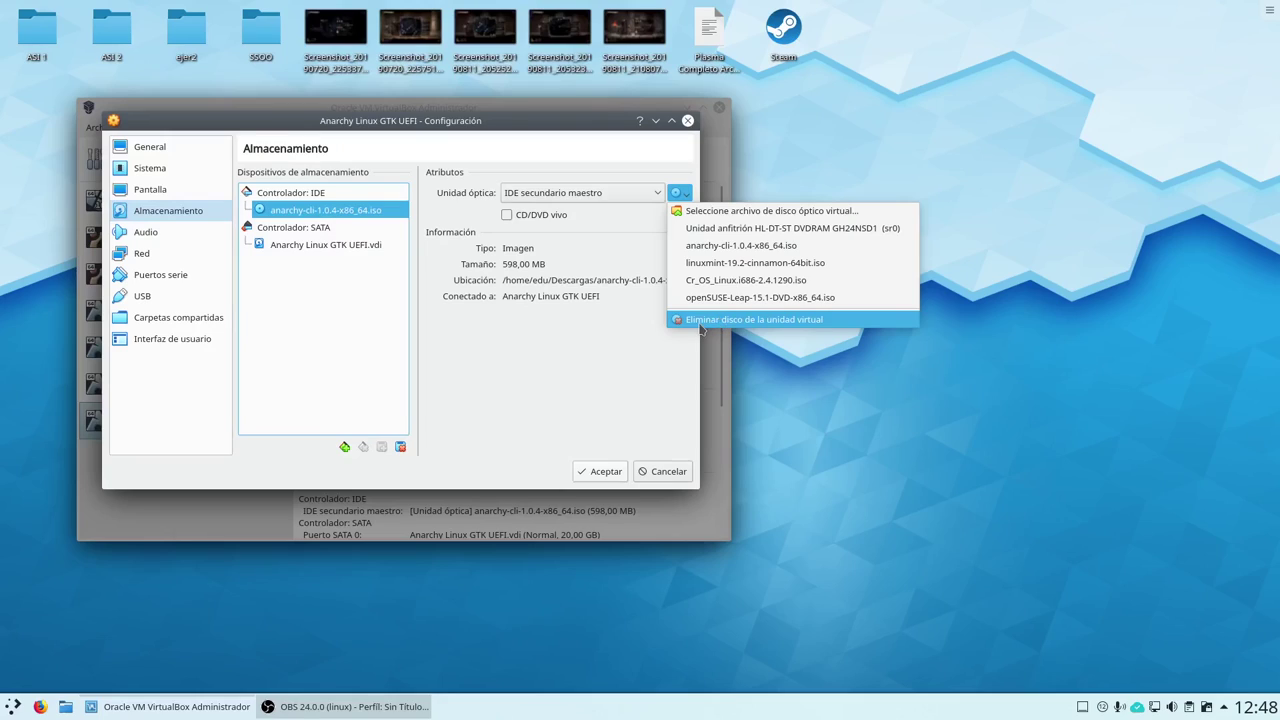
{"action": "left_click", "coordinate": [700, 322]}
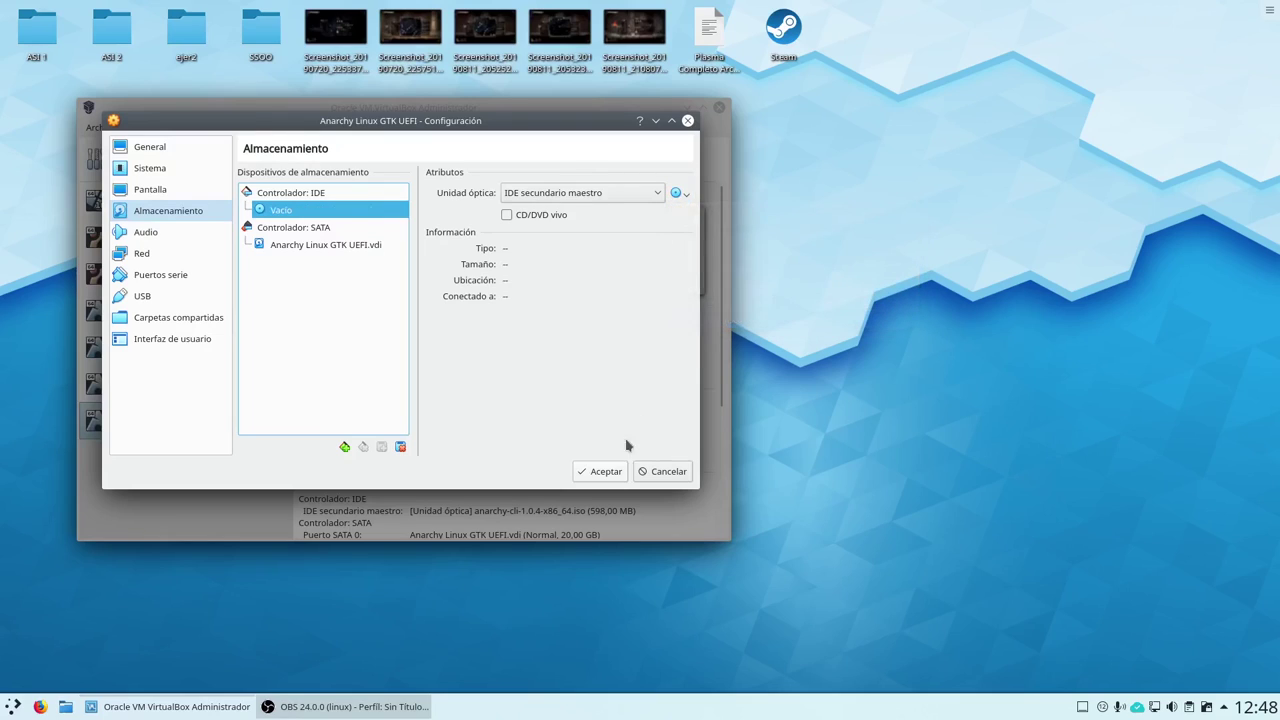
{"action": "left_click", "coordinate": [601, 471]}
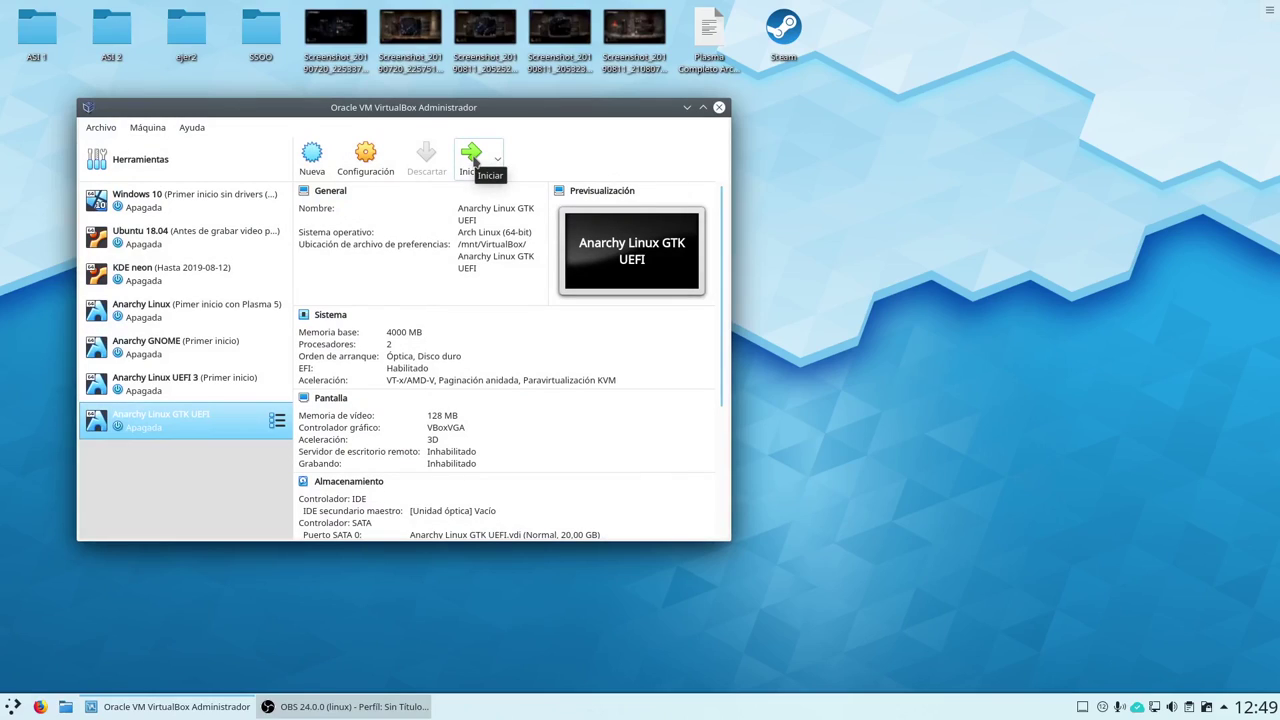
Start the Anarchy Linux GTK UEFI machine and log in with the new user's password
{"action": "left_click", "coordinate": [472, 158]}
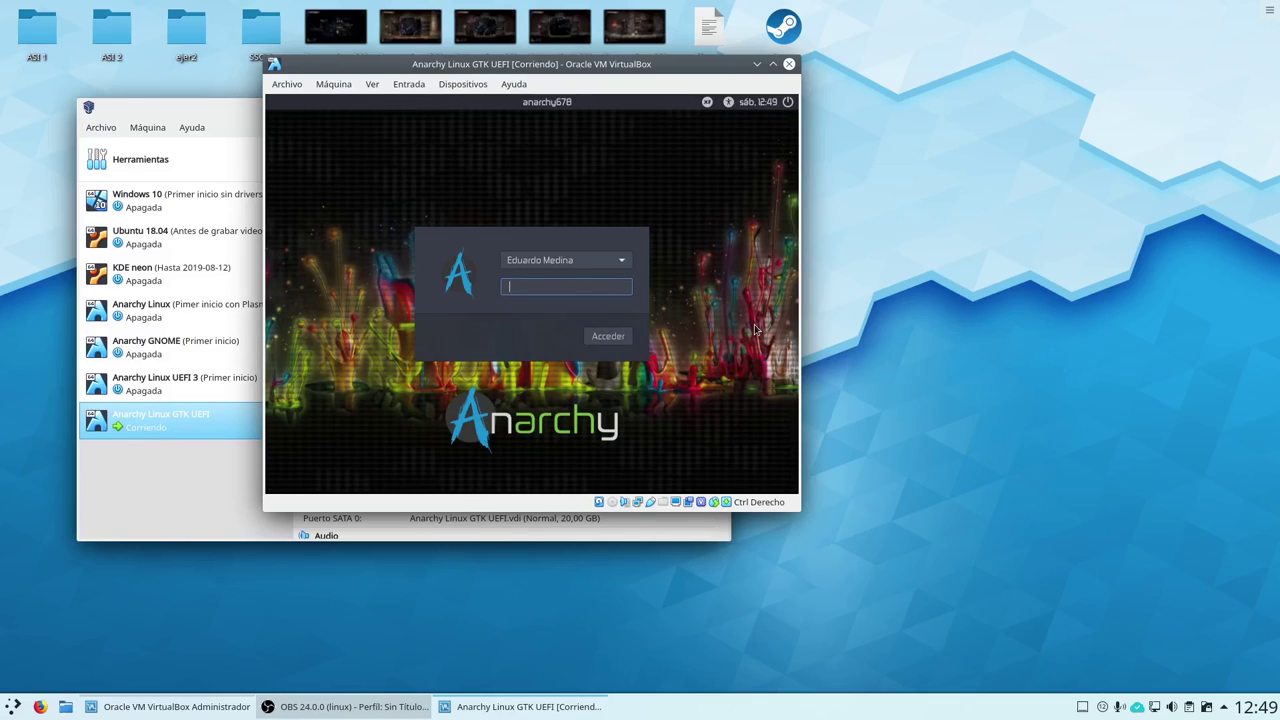
{"action": "type", "text": "******"}
{"action": "key", "text": "Return"}
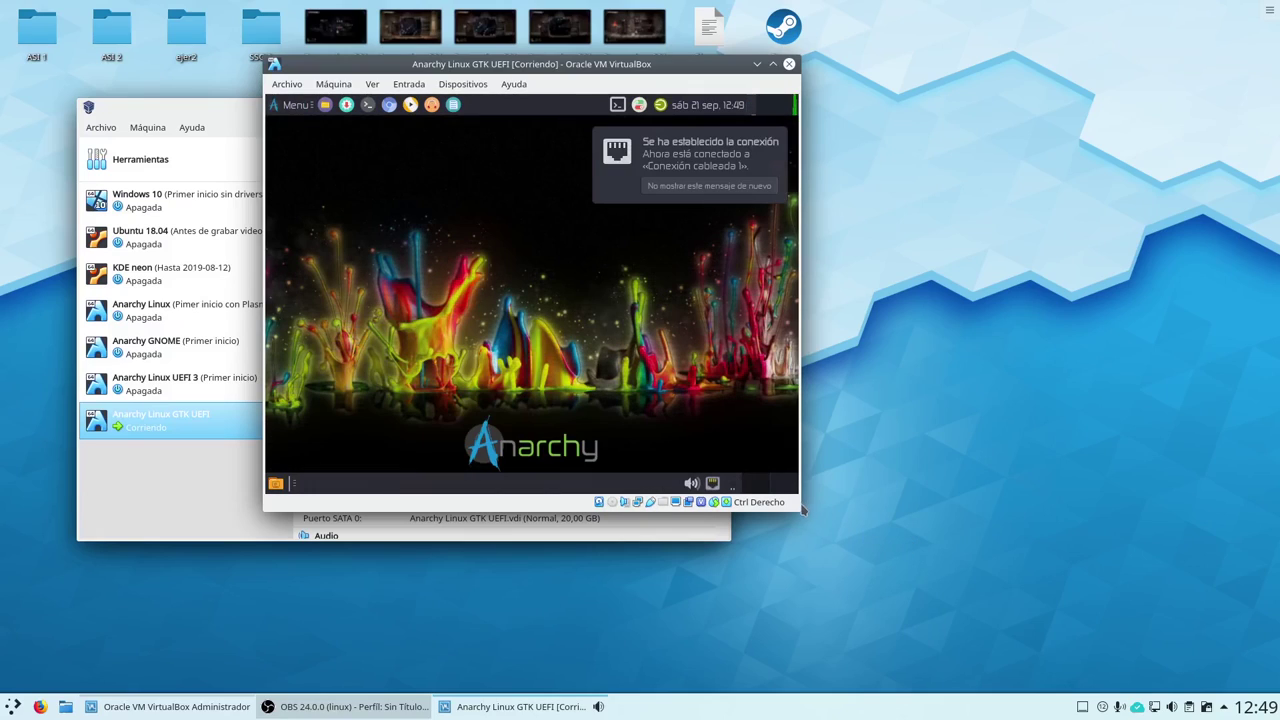
Enlarge the VM window, then open and close the guest's Menu and the Paquetes package manager
{"action": "left_click_drag", "start_coordinate": [801, 511], "coordinate": [968, 636]}
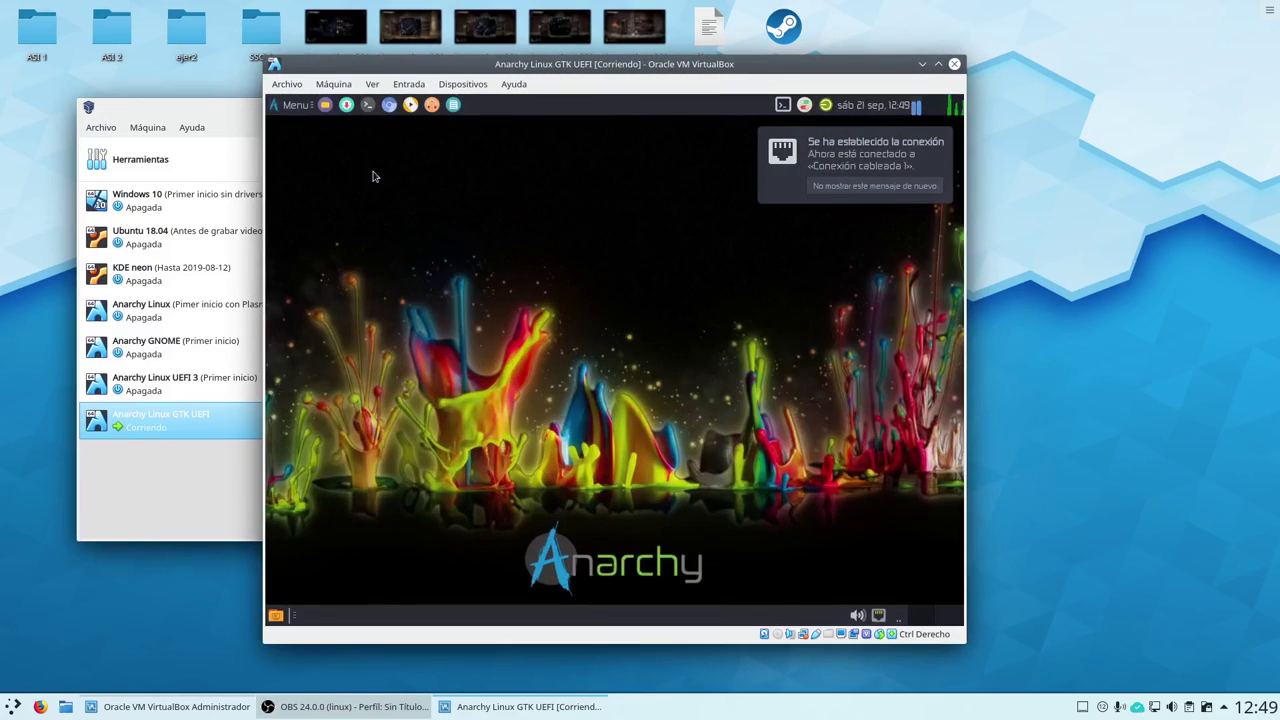
{"action": "left_click", "coordinate": [292, 106]}
{"action": "left_click", "coordinate": [292, 106]}
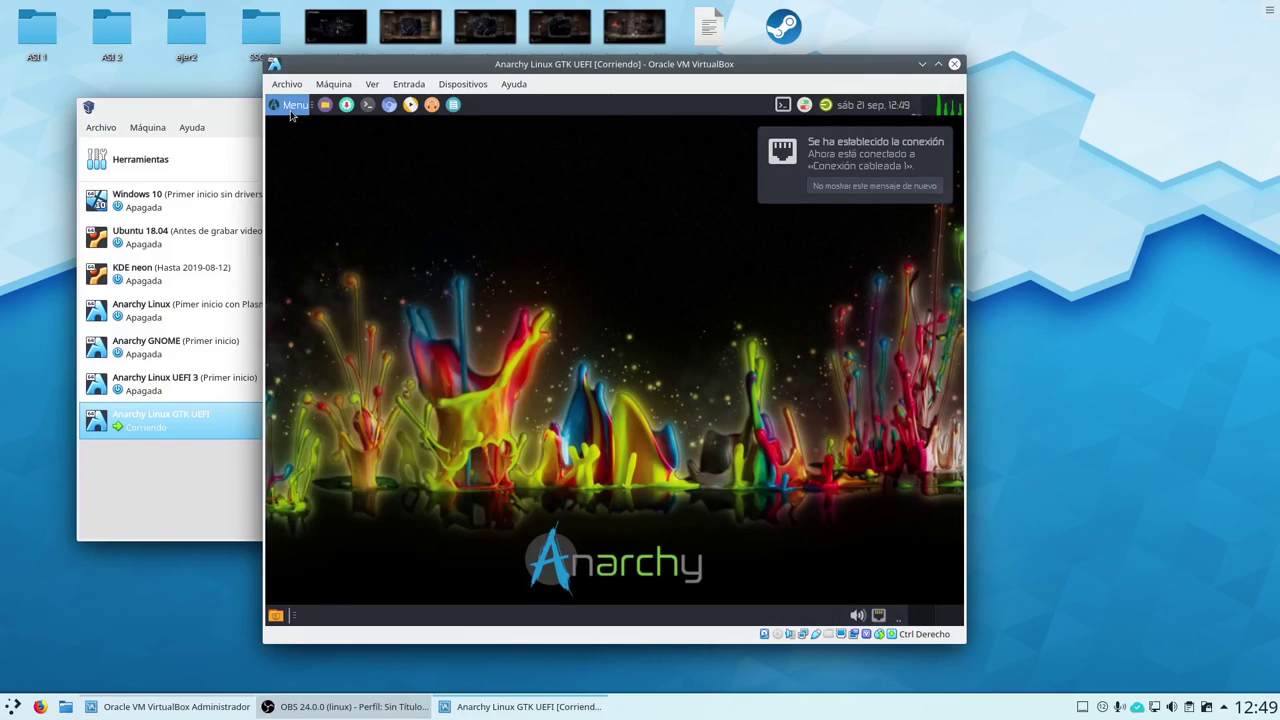
{"action": "left_click", "coordinate": [292, 106]}
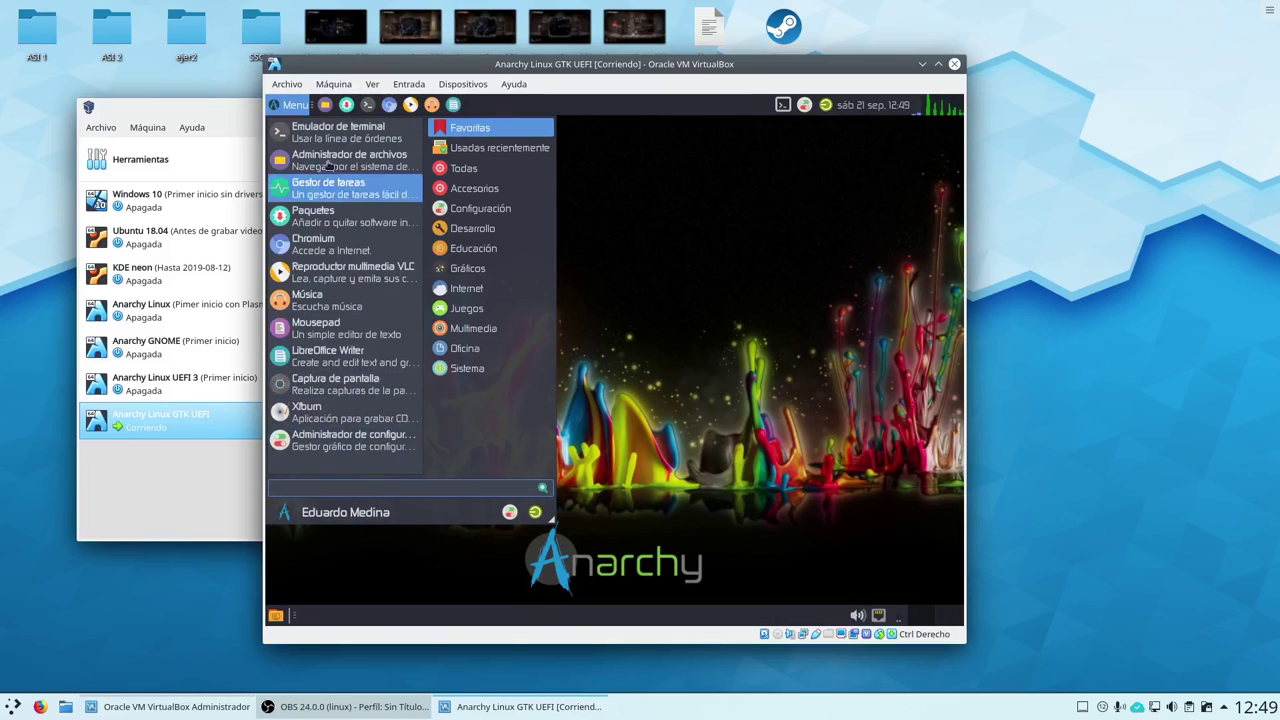
{"action": "left_click", "coordinate": [293, 106]}
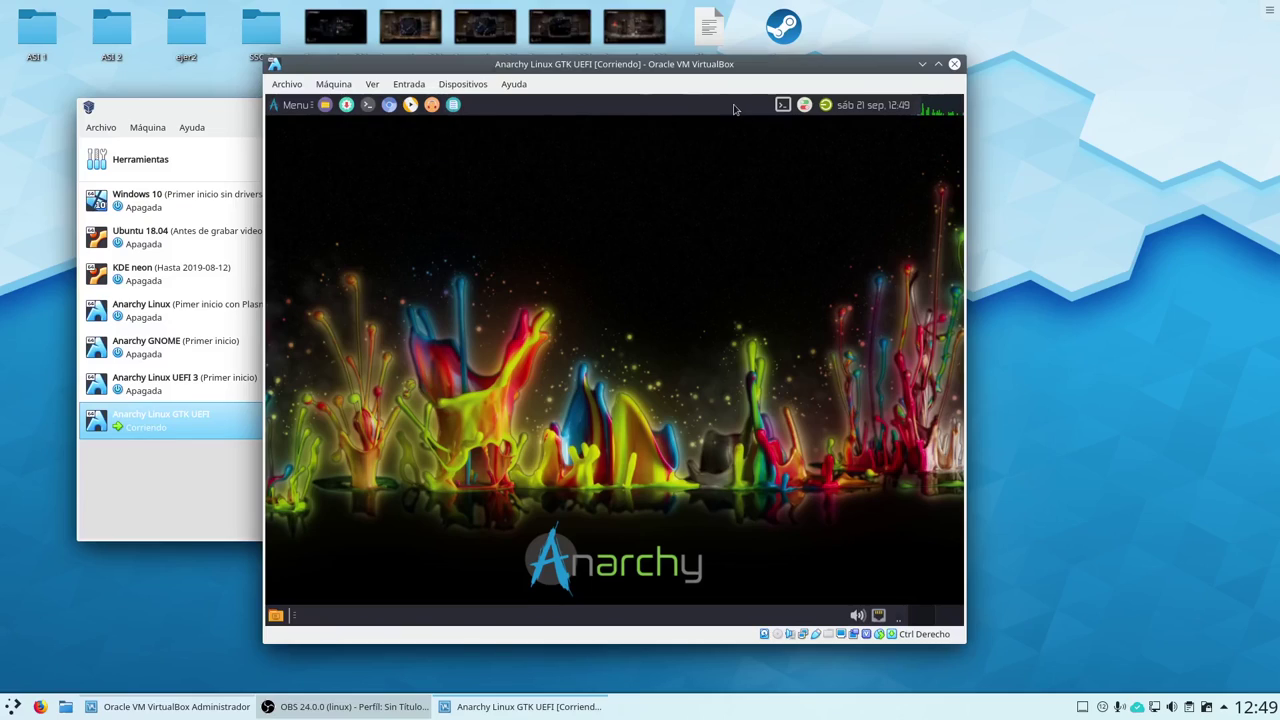
{"action": "left_click", "coordinate": [346, 106]}
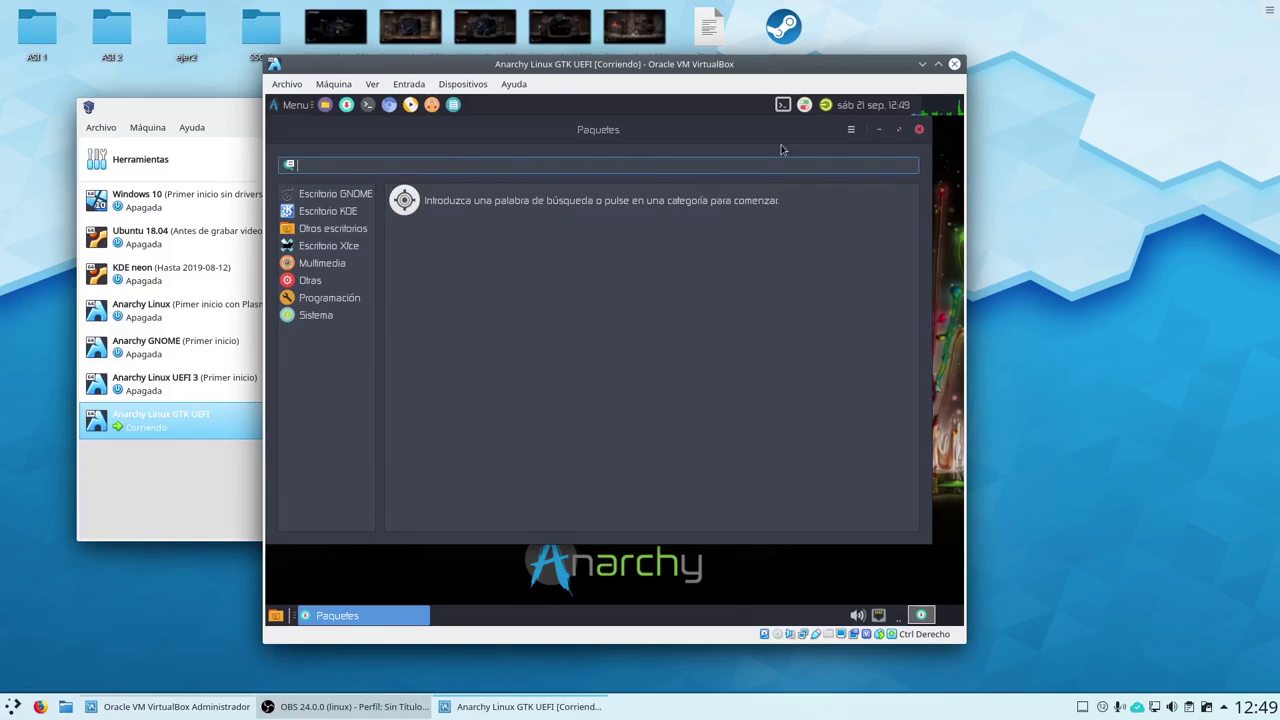
{"action": "left_click", "coordinate": [919, 133]}
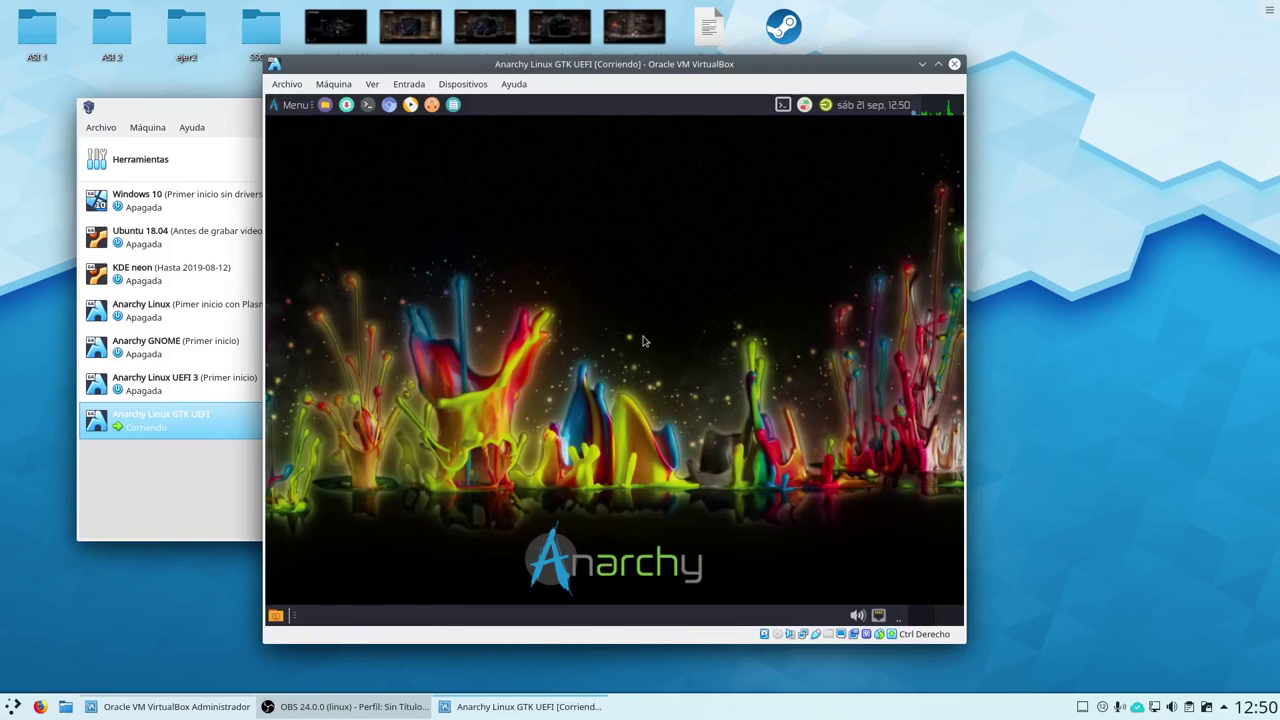